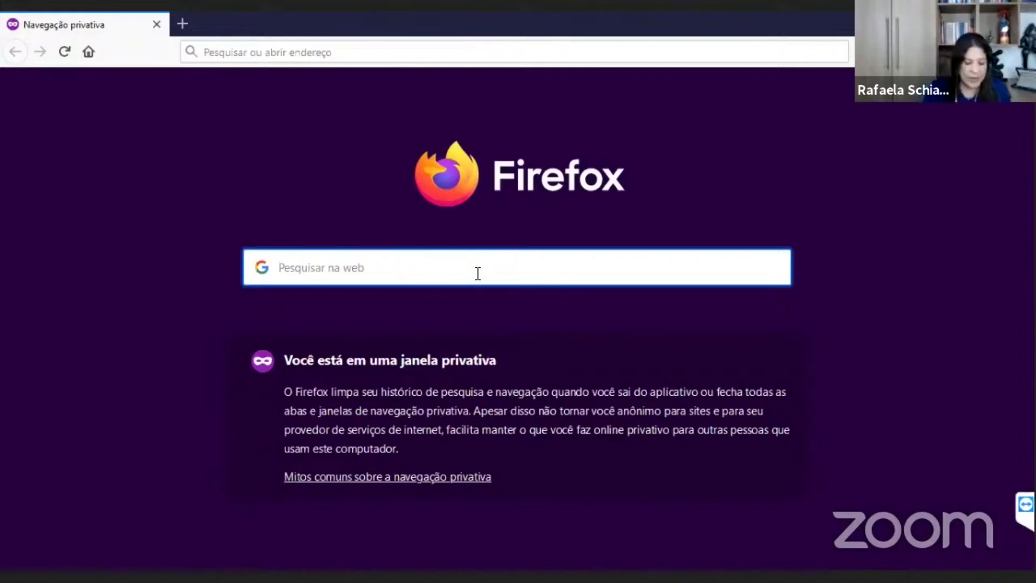
Step: Search the web for "depressão pós-parto"
{"action": "type", "text": "depress"}
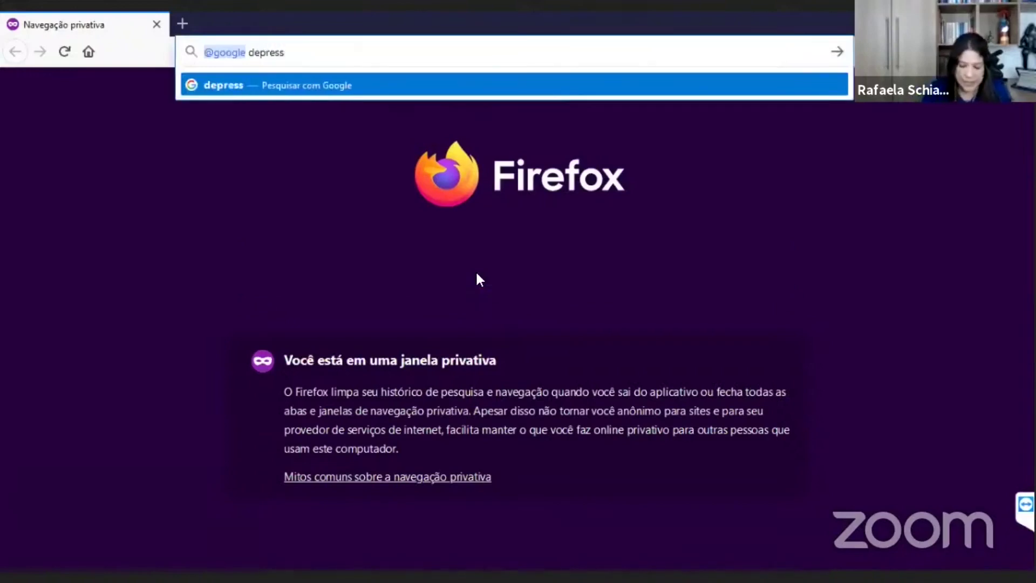
{"action": "type", "text": "ão pós-parto"}
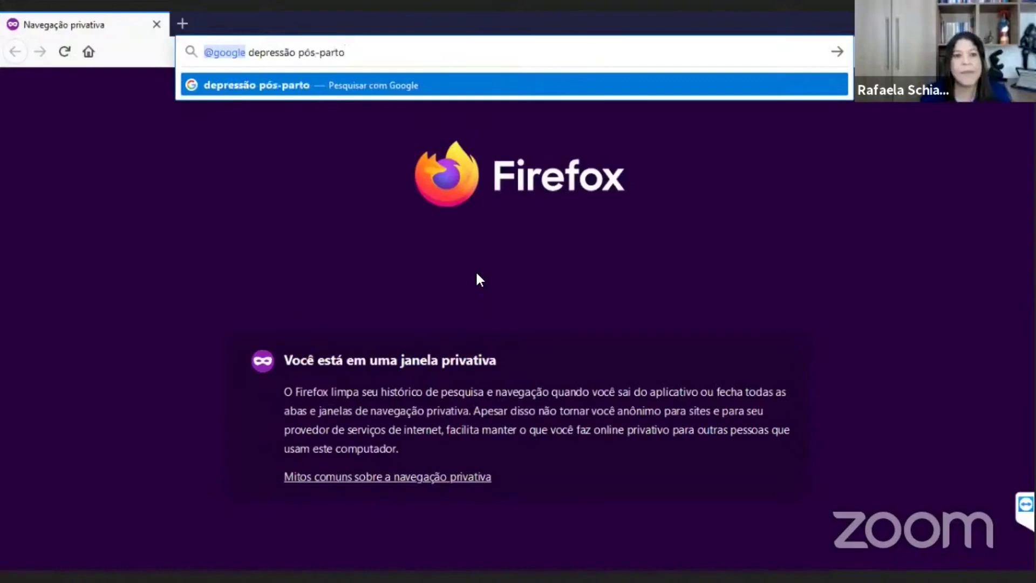
{"action": "key", "text": "Return"}
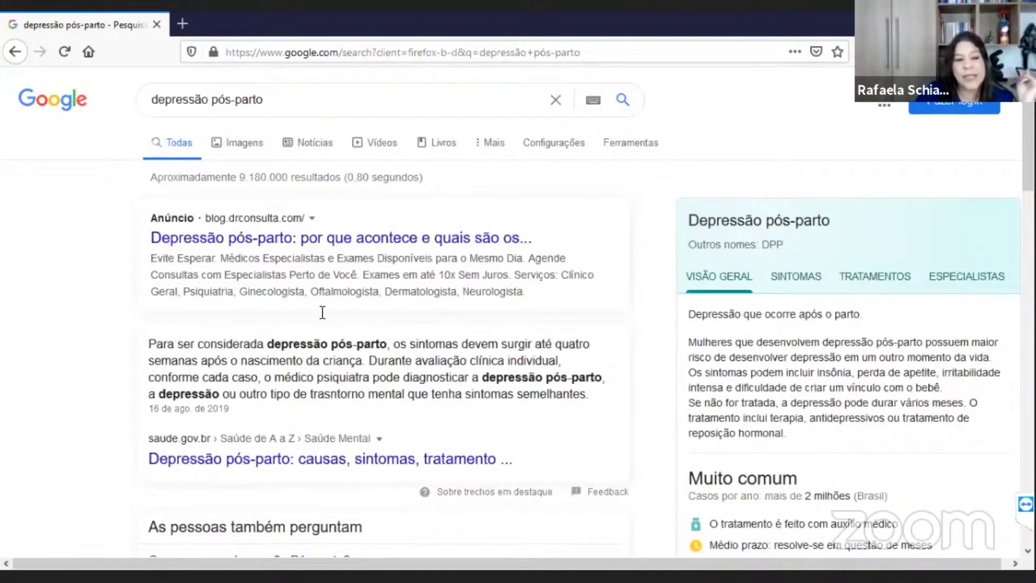
Step: Examine the first page of search results for "depressão pós-parto", checking which kinds of sites are the sources
{"action": "scroll", "coordinate": [320, 328], "scroll_direction": "down", "scroll_amount": 2}
{"action": "scroll", "coordinate": [320, 328], "scroll_direction": "down", "scroll_amount": 7}
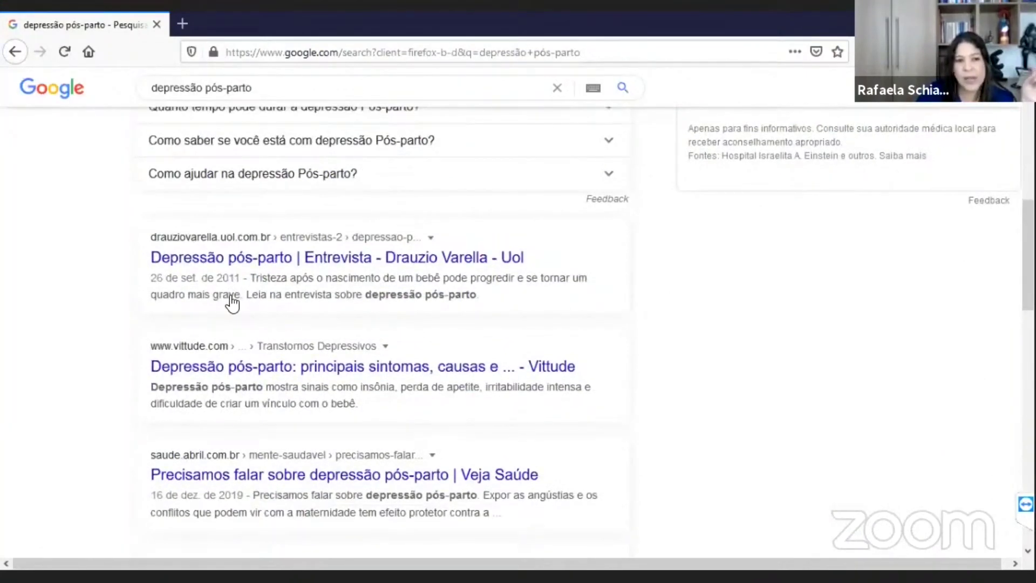
{"action": "scroll", "coordinate": [231, 296], "scroll_direction": "down", "scroll_amount": 1}
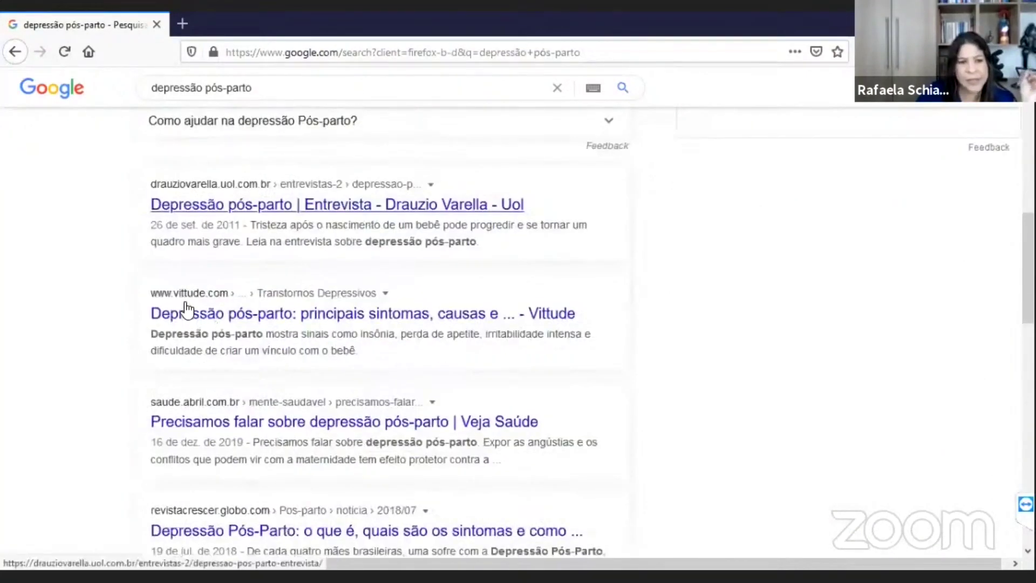
{"action": "scroll", "coordinate": [248, 318], "scroll_direction": "down", "scroll_amount": 3}
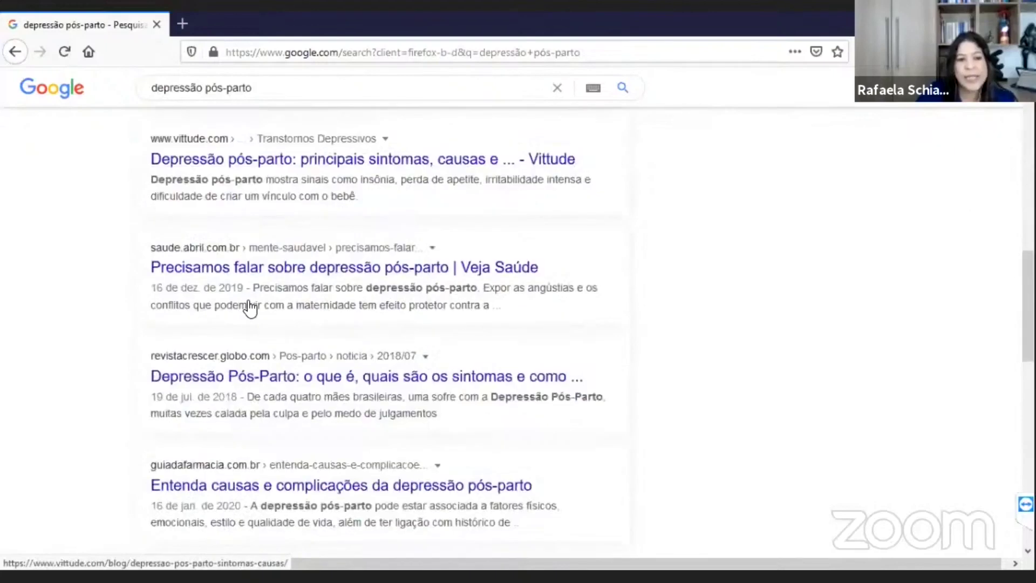
{"action": "scroll", "coordinate": [290, 368], "scroll_direction": "down", "scroll_amount": 1}
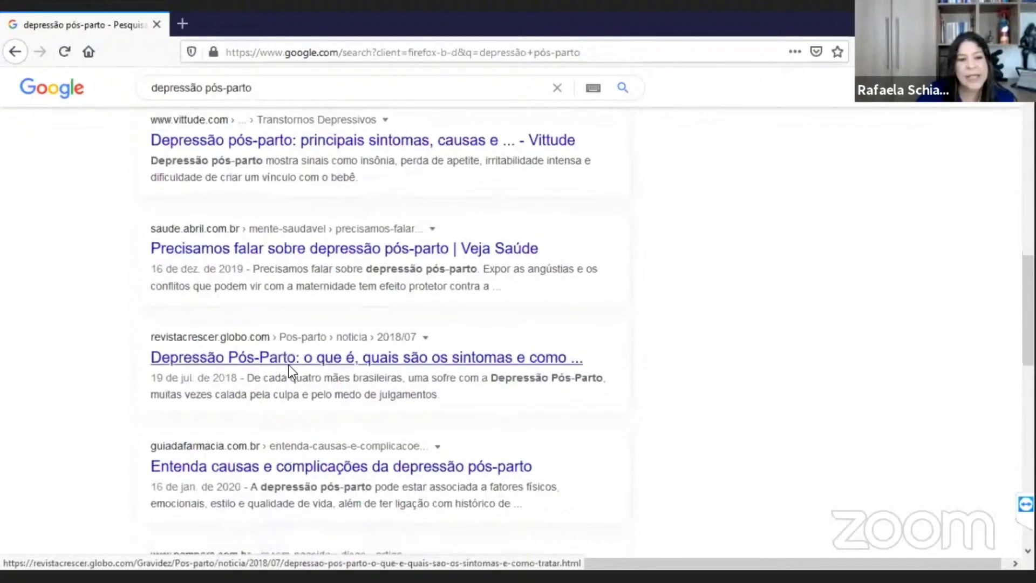
{"action": "scroll", "coordinate": [385, 327], "scroll_direction": "down", "scroll_amount": 3}
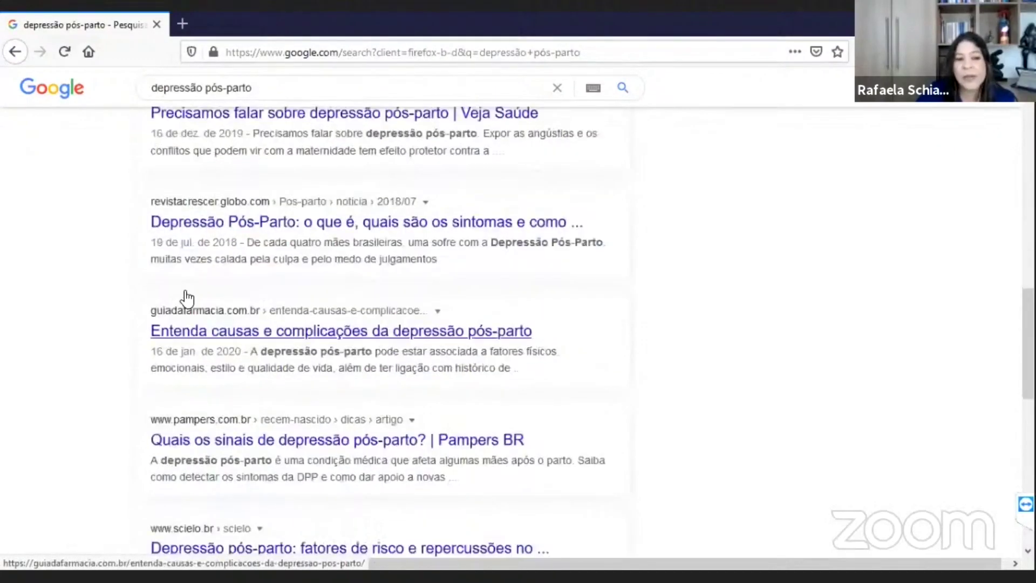
{"action": "scroll", "coordinate": [186, 297], "scroll_direction": "down", "scroll_amount": 3}
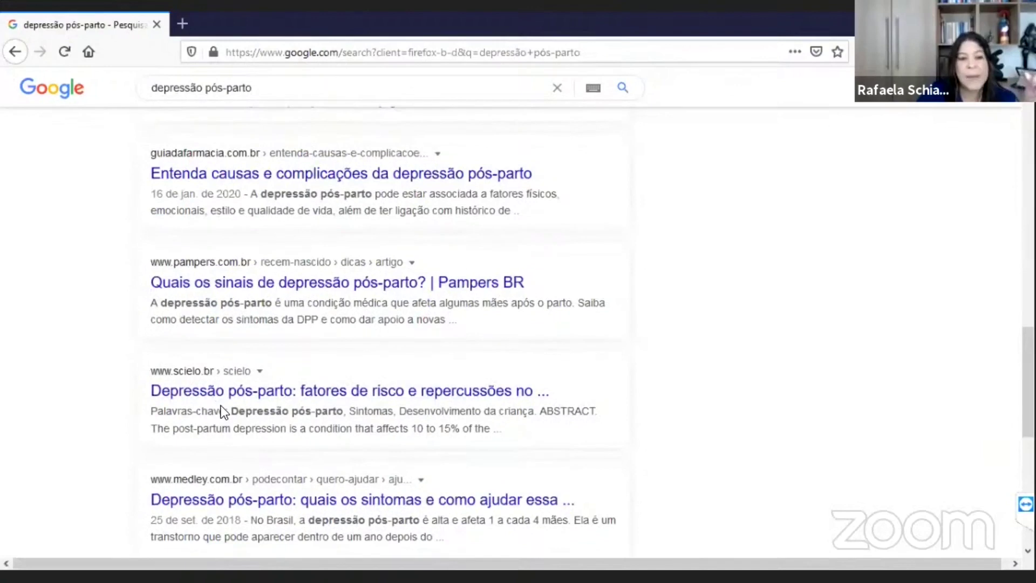
{"action": "scroll", "coordinate": [221, 408], "scroll_direction": "down", "scroll_amount": 4}
{"action": "scroll", "coordinate": [222, 413], "scroll_direction": "down", "scroll_amount": 4}
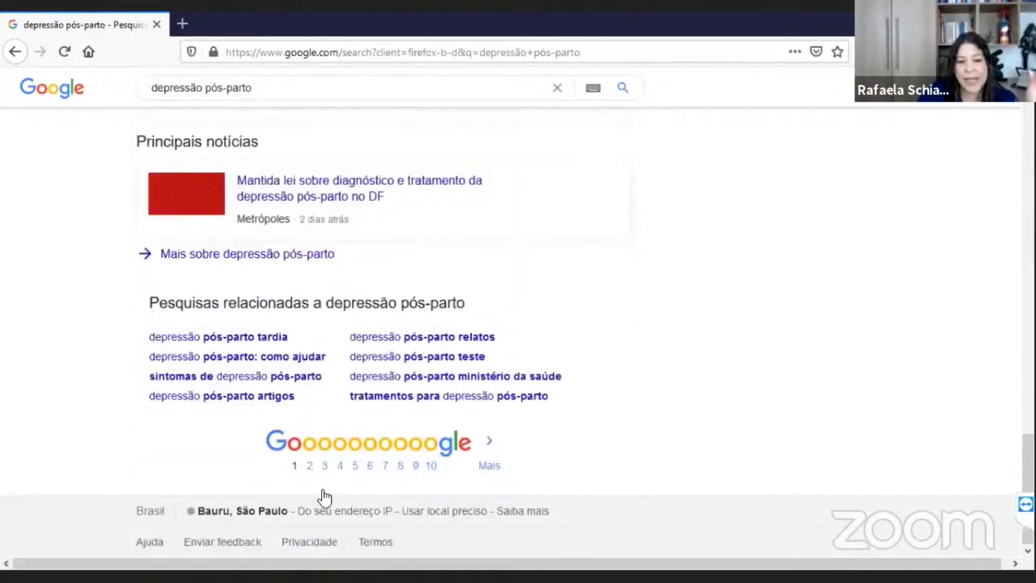
Step: Open page 2 of the "depressão pós-parto" results and review the sources listed there
{"action": "left_click", "coordinate": [309, 468]}
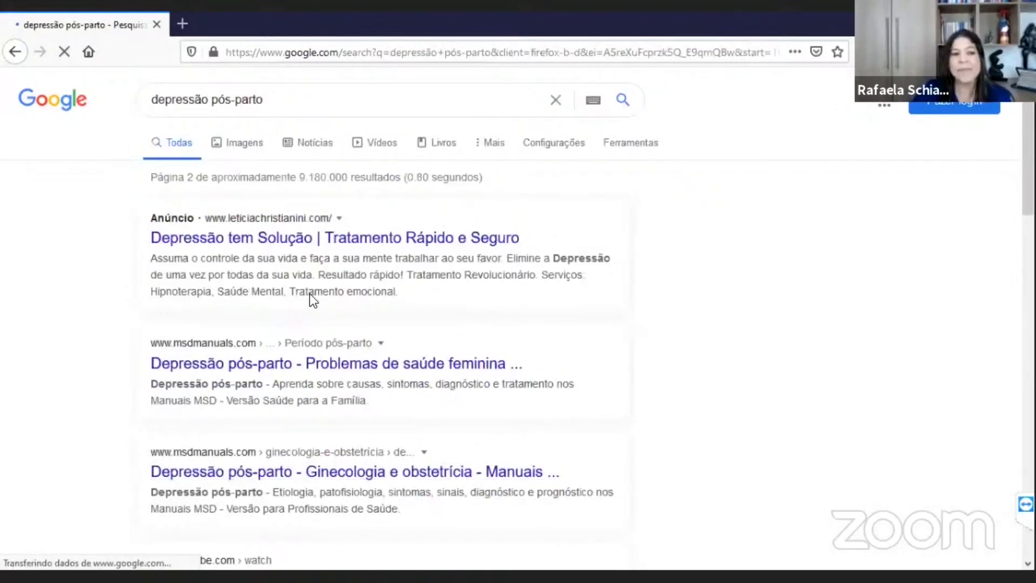
{"action": "scroll", "coordinate": [312, 297], "scroll_direction": "down", "scroll_amount": 4}
{"action": "scroll", "coordinate": [312, 300], "scroll_direction": "down", "scroll_amount": 4}
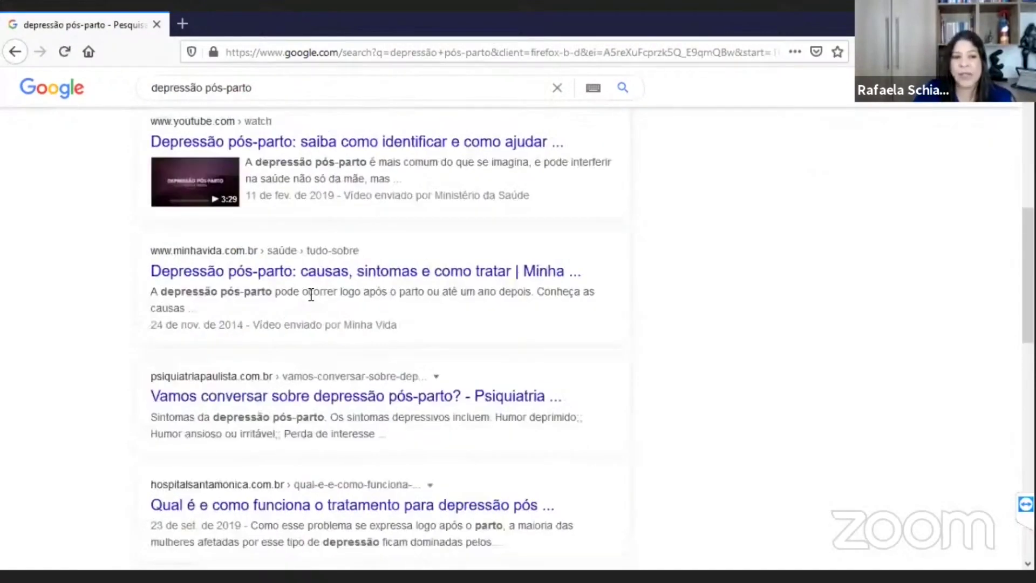
{"action": "scroll", "coordinate": [311, 297], "scroll_direction": "down", "scroll_amount": 3}
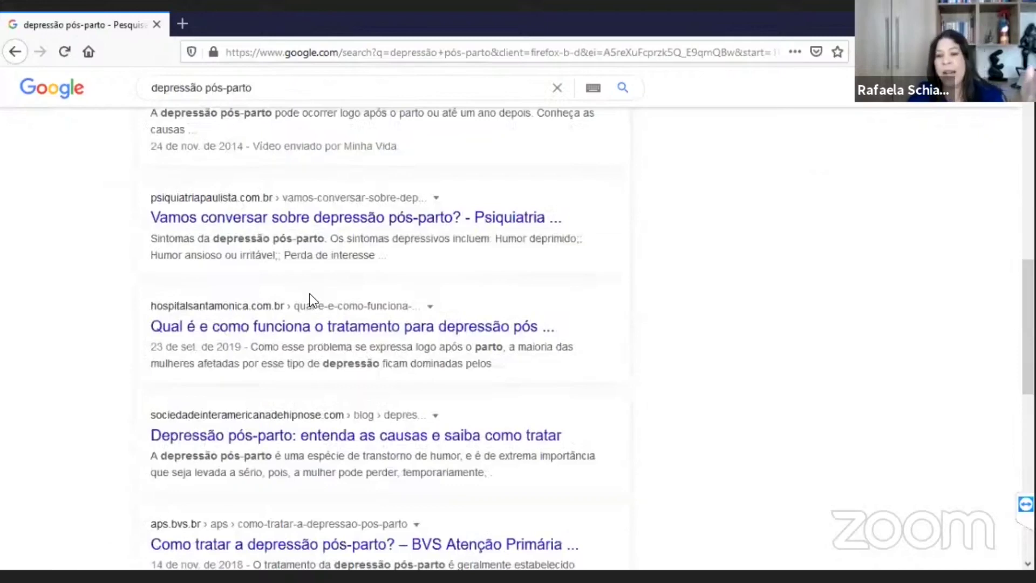
{"action": "scroll", "coordinate": [311, 300], "scroll_direction": "down", "scroll_amount": 3}
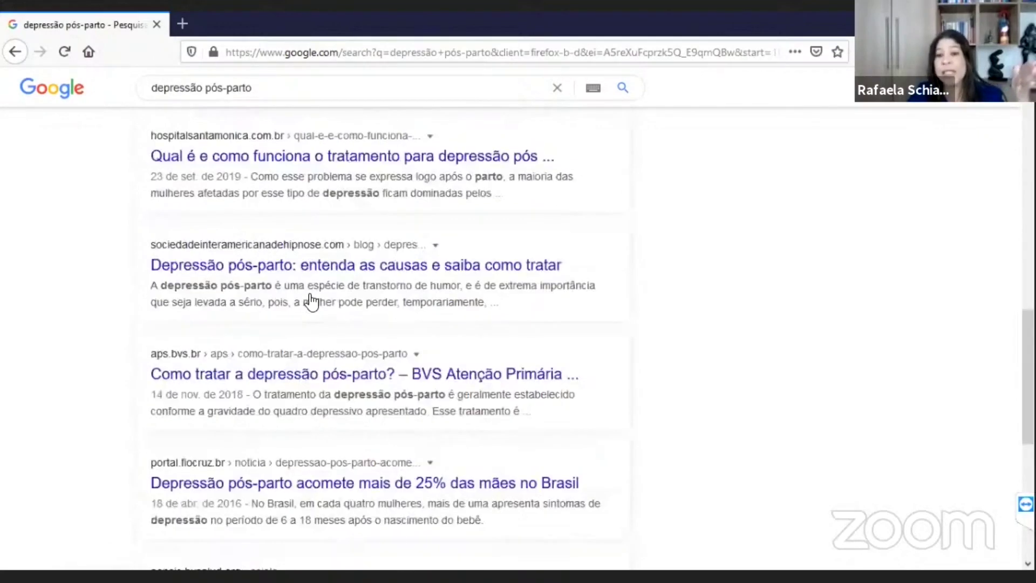
{"action": "scroll", "coordinate": [312, 300], "scroll_direction": "down", "scroll_amount": 5}
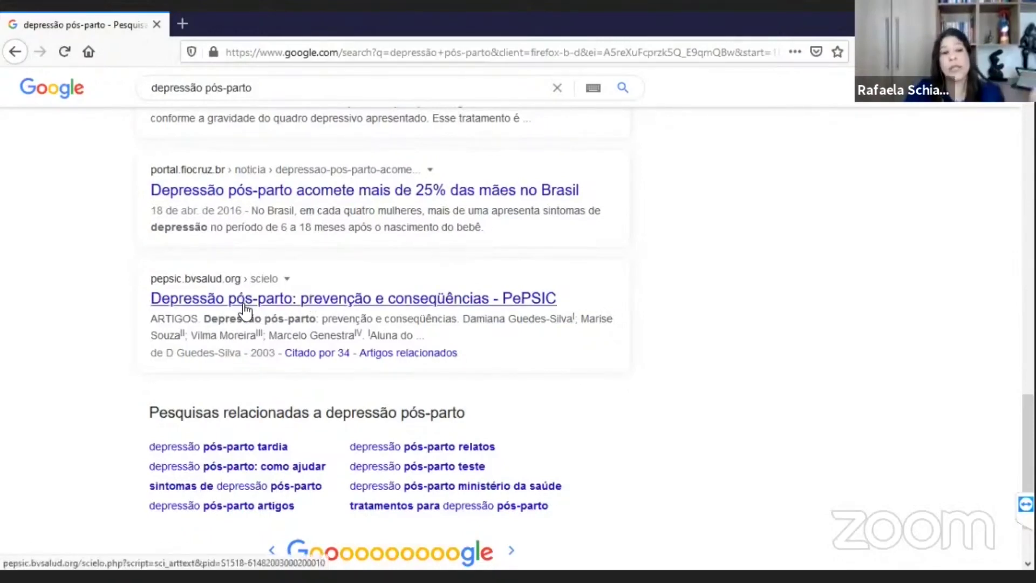
{"action": "scroll", "coordinate": [244, 312], "scroll_direction": "up", "scroll_amount": 4}
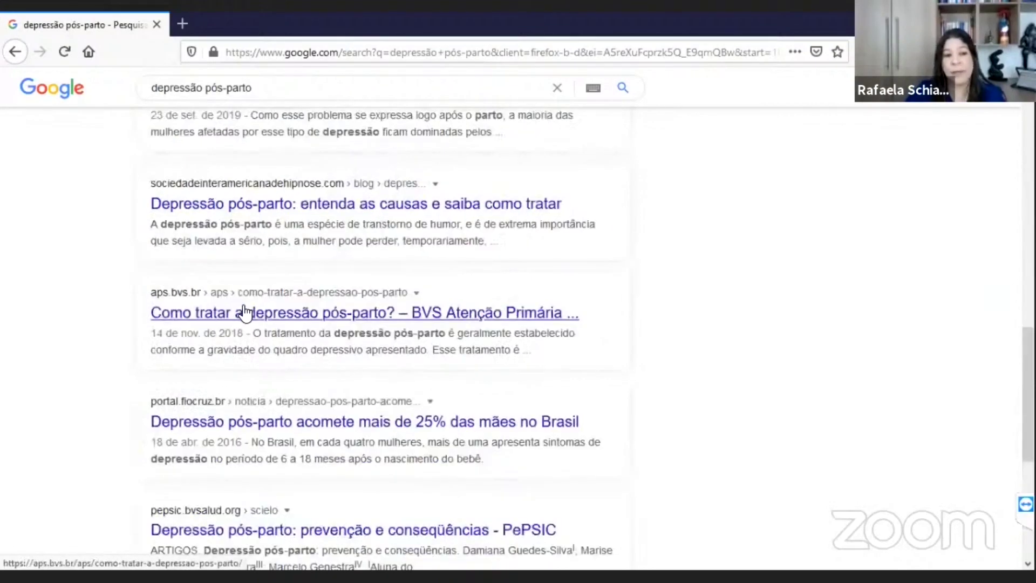
{"action": "scroll", "coordinate": [244, 311], "scroll_direction": "up", "scroll_amount": 3}
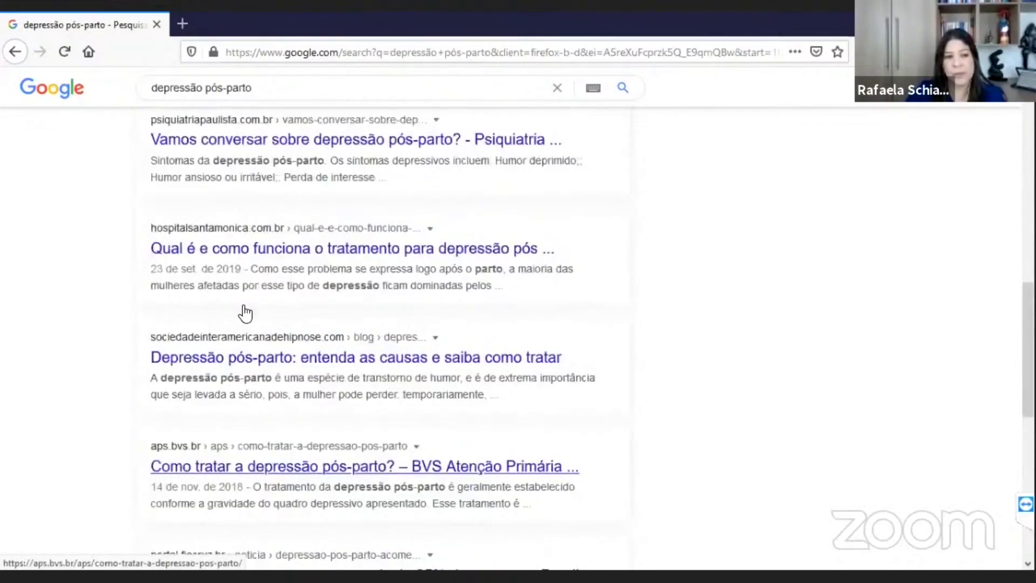
{"action": "scroll", "coordinate": [246, 313], "scroll_direction": "up", "scroll_amount": 2}
{"action": "scroll", "coordinate": [246, 312], "scroll_direction": "up", "scroll_amount": 9}
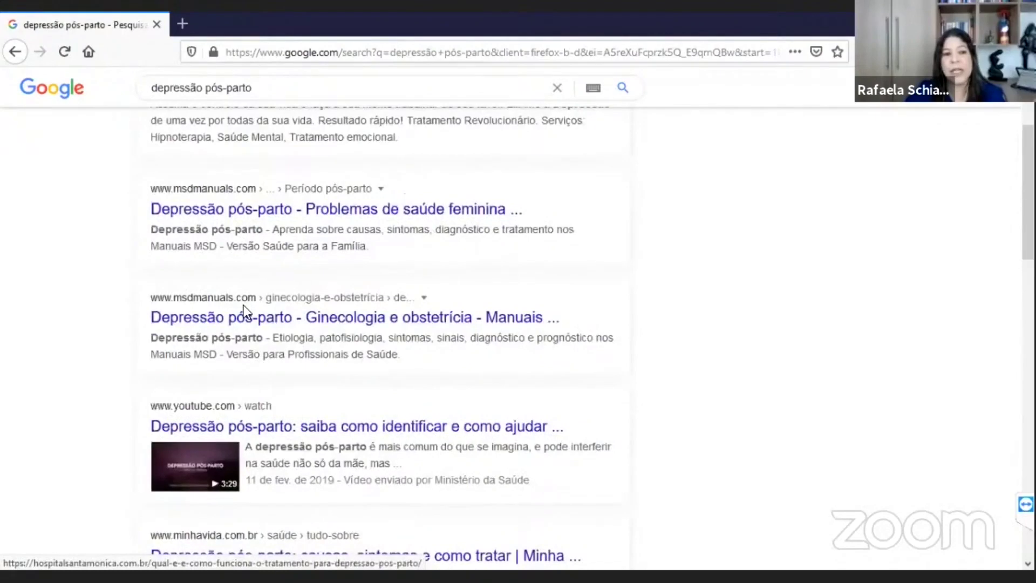
{"action": "scroll", "coordinate": [246, 312], "scroll_direction": "up", "scroll_amount": 3}
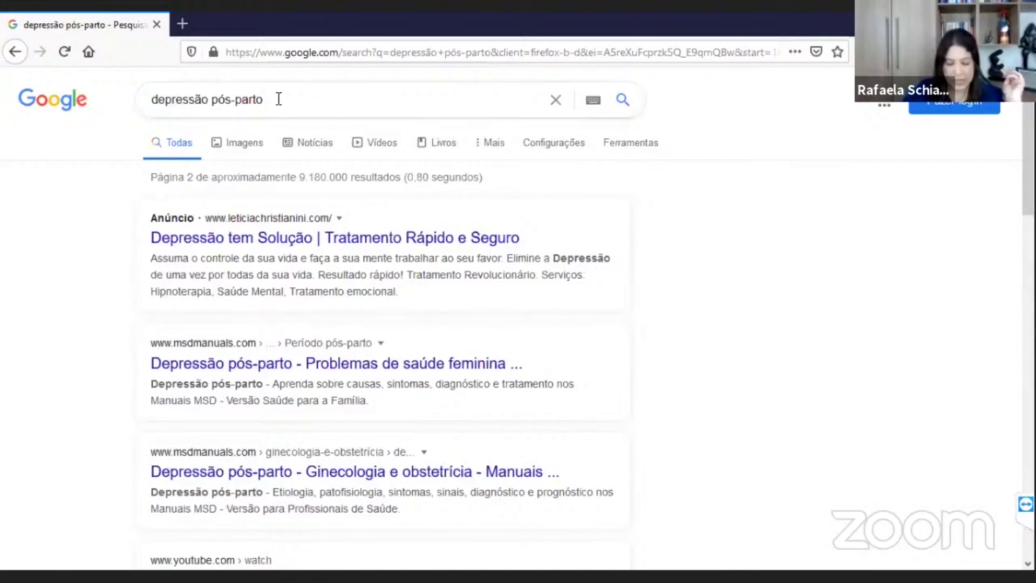
Step: Replace the query with "academico", run the search and open the "Google Acadêmico - Google Scholar" result
{"action": "left_click", "coordinate": [279, 99]}
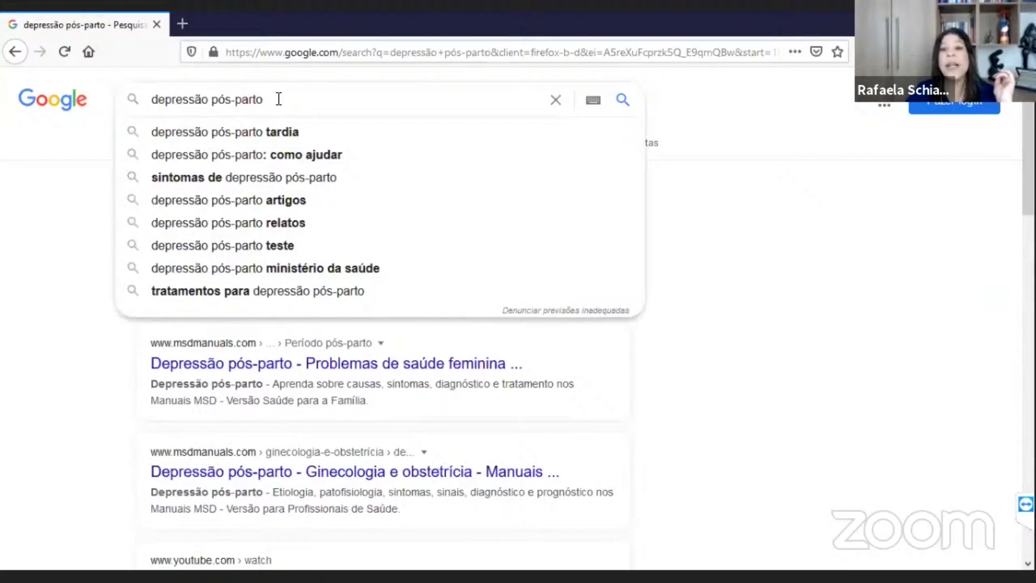
{"action": "key", "text": "BackSpace"}
{"action": "key", "text": "BackSpace"}
{"action": "key", "text": "BackSpace"}
{"action": "key", "text": "BackSpace"}
{"action": "key", "text": "BackSpace"}
{"action": "key", "text": "BackSpace"}
{"action": "key", "text": "BackSpace"}
{"action": "key", "text": "BackSpace"}
{"action": "key", "text": "BackSpace"}
{"action": "key", "text": "BackSpace"}
{"action": "key", "text": "BackSpace"}
{"action": "key", "text": "BackSpace"}
{"action": "key", "text": "BackSpace"}
{"action": "key", "text": "BackSpace"}
{"action": "key", "text": "BackSpace"}
{"action": "key", "text": "BackSpace"}
{"action": "key", "text": "BackSpace"}
{"action": "key", "text": "BackSpace"}
{"action": "key", "text": "BackSpace"}
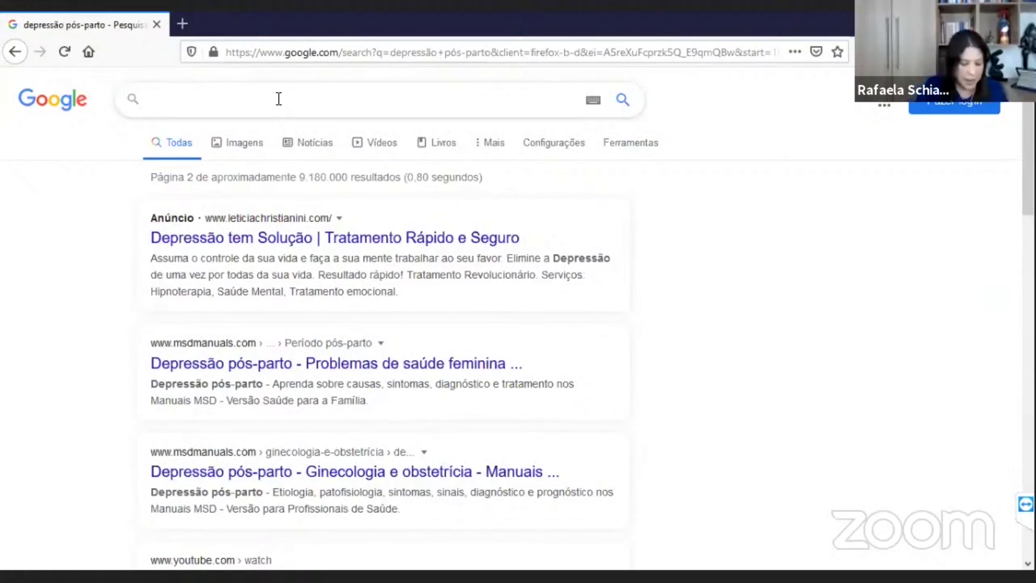
{"action": "type", "text": "aca"}
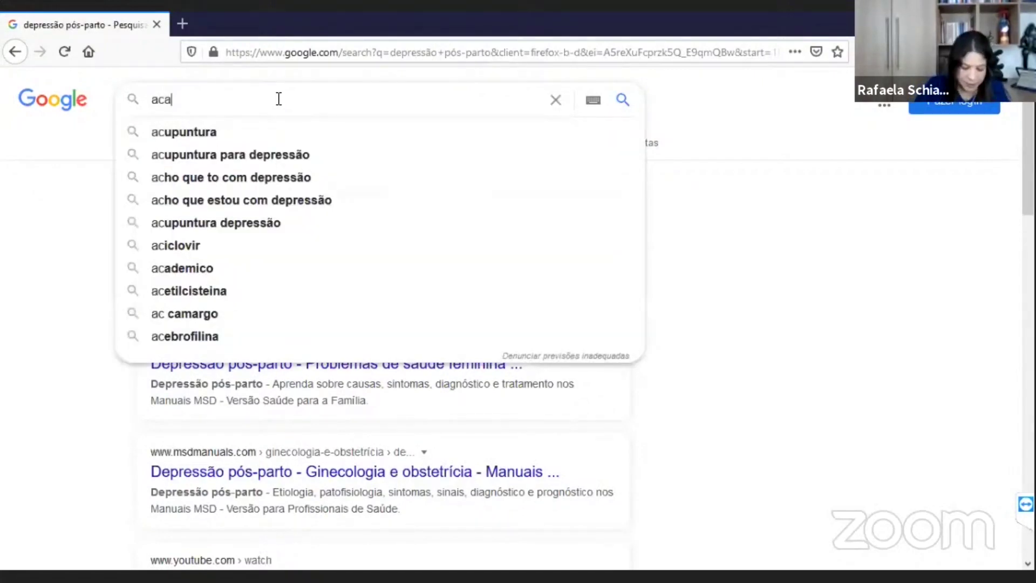
{"action": "type", "text": "demico"}
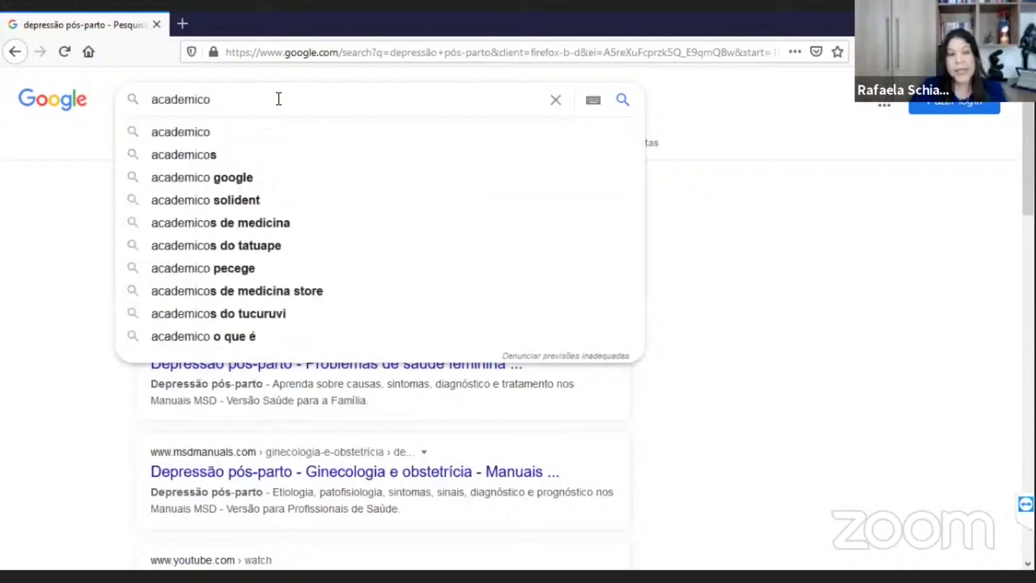
{"action": "key", "text": "Return"}
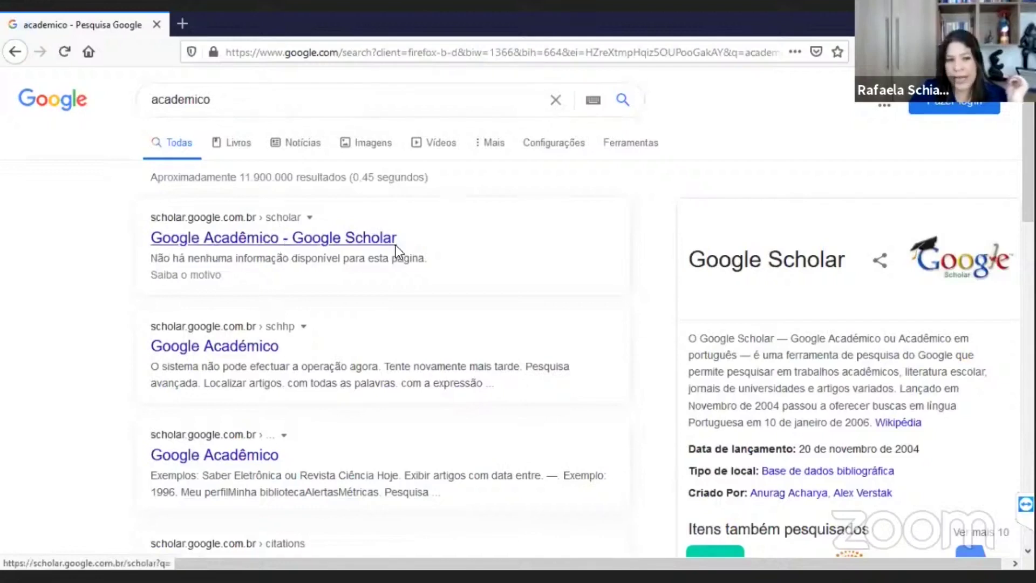
{"action": "left_click", "coordinate": [358, 238]}
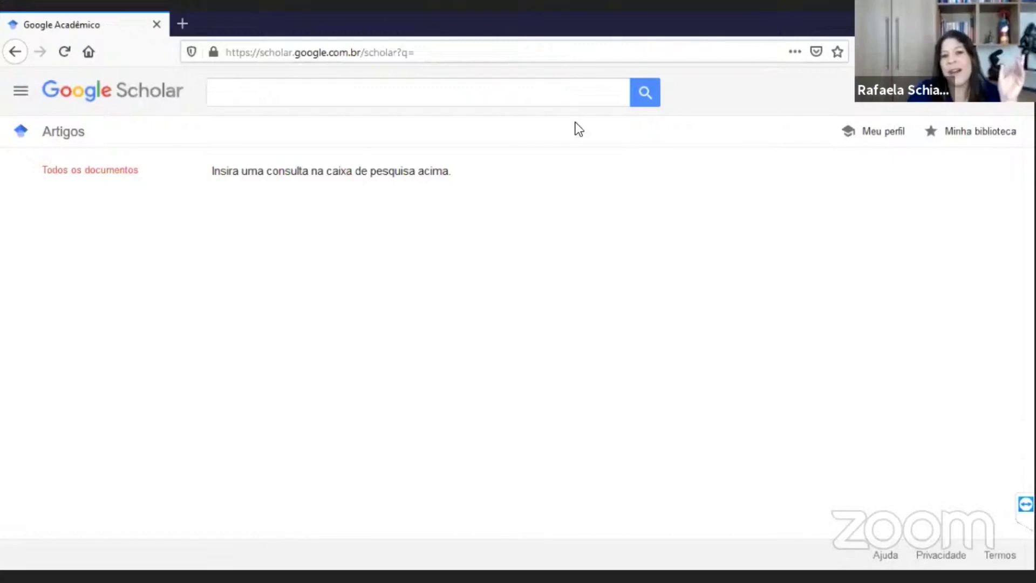
Step: Search Google Scholar for "depressão pós-parto"
{"action": "left_click", "coordinate": [575, 94]}
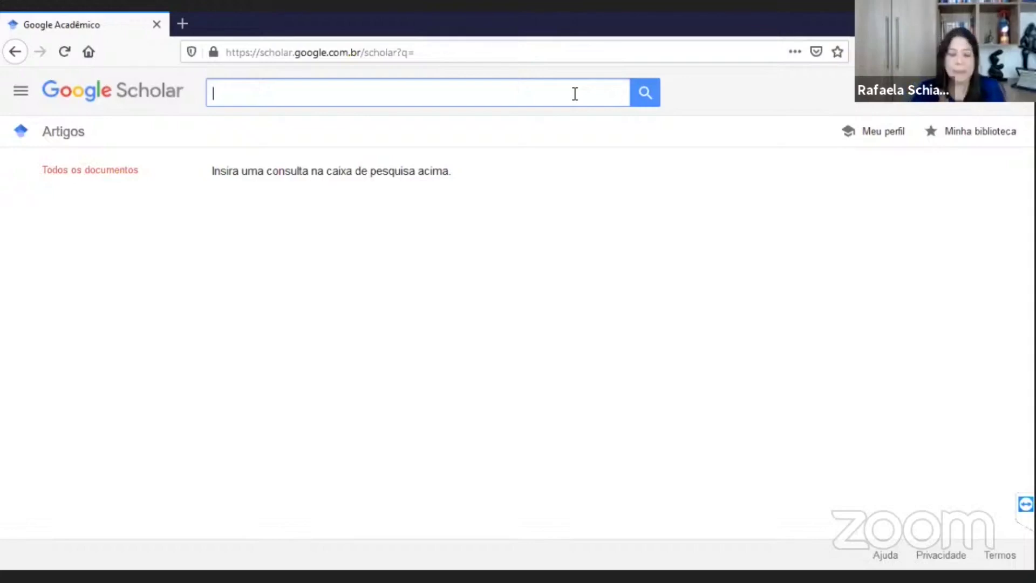
{"action": "type", "text": "depressão"}
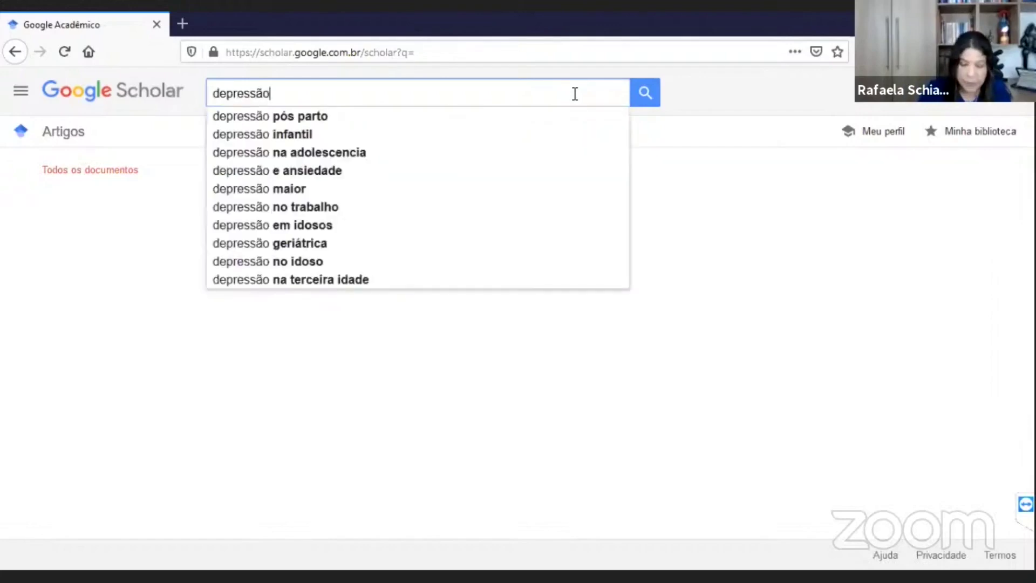
{"action": "type", "text": " p´so"}
{"action": "key", "text": "BackSpace"}
{"action": "key", "text": "BackSpace"}
{"action": "key", "text": "BackSpace"}
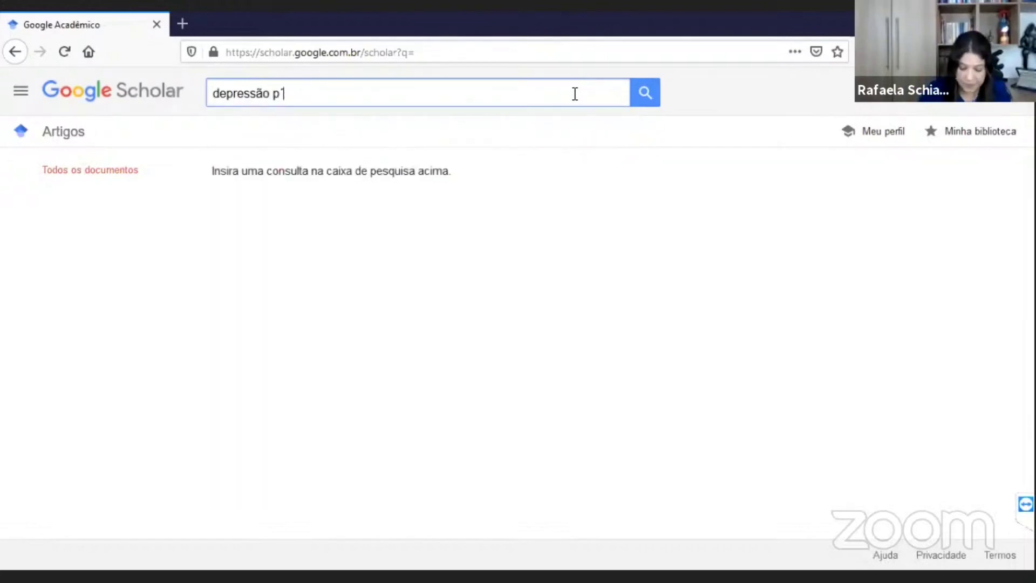
{"action": "type", "text": "ós-par"}
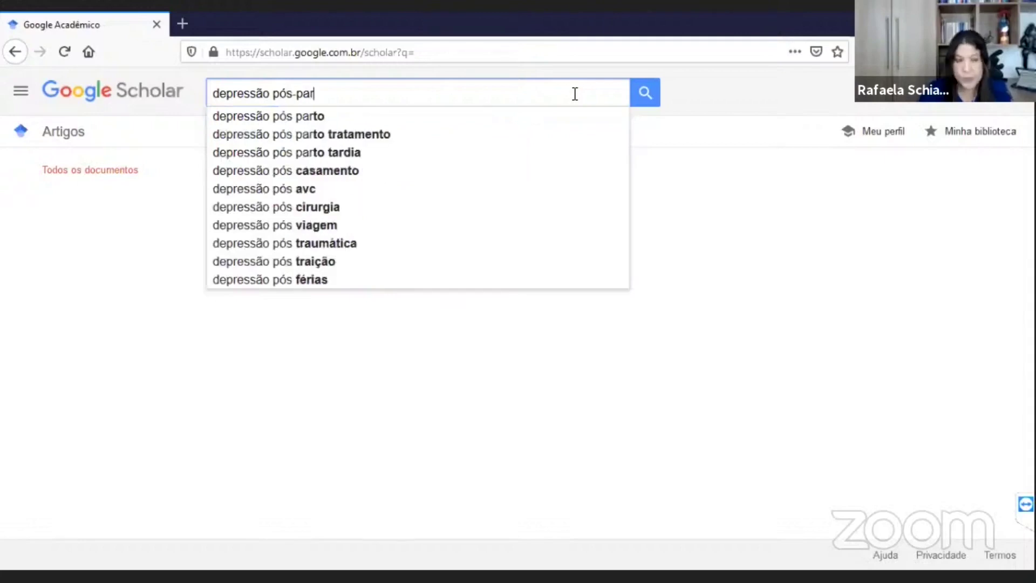
{"action": "type", "text": "to"}
{"action": "key", "text": "Return"}
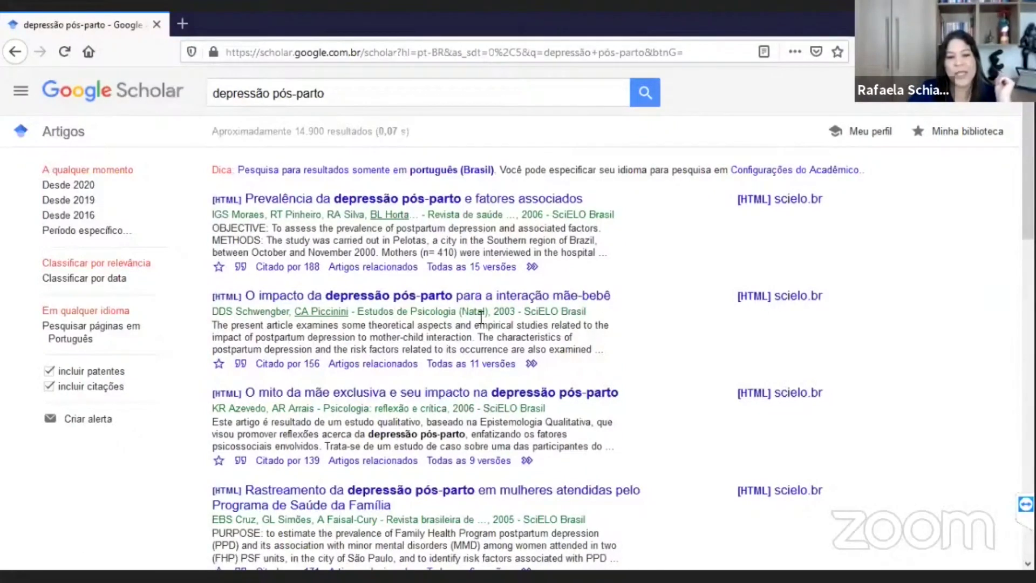
Step: Look over the scholarly results and open the article "Prevalência da depressão pós-parto e fatores associados"
{"action": "scroll", "coordinate": [385, 280], "scroll_direction": "down", "scroll_amount": 1}
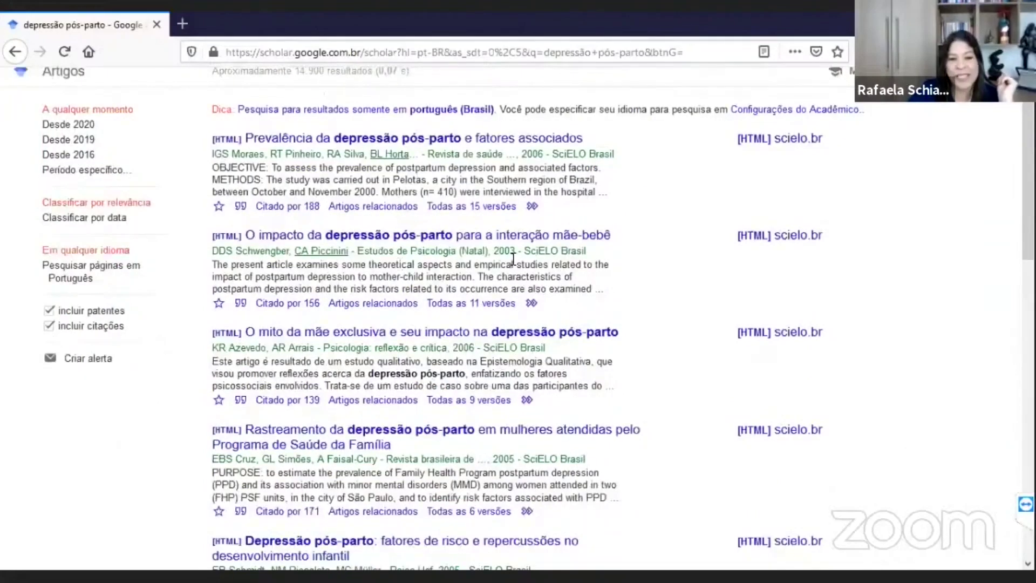
{"action": "scroll", "coordinate": [437, 360], "scroll_direction": "down", "scroll_amount": 2}
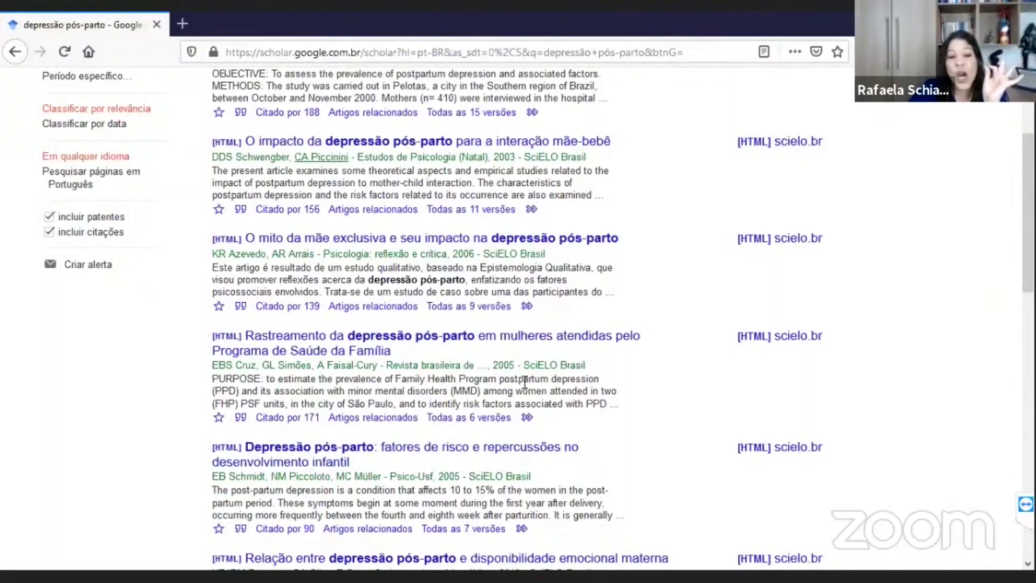
{"action": "scroll", "coordinate": [378, 446], "scroll_direction": "down", "scroll_amount": 3}
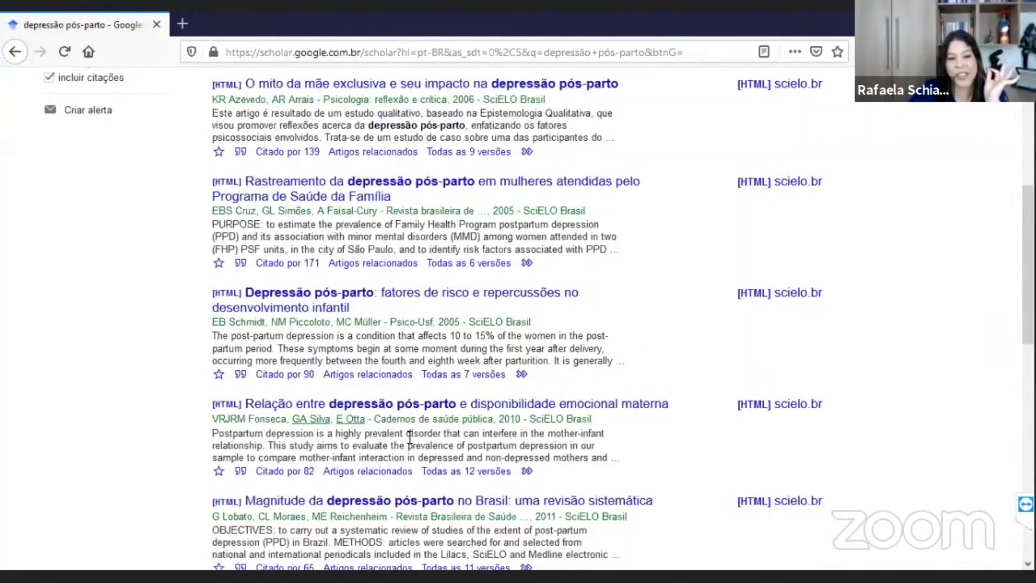
{"action": "scroll", "coordinate": [410, 440], "scroll_direction": "down", "scroll_amount": 10}
{"action": "scroll", "coordinate": [409, 438], "scroll_direction": "up", "scroll_amount": 15}
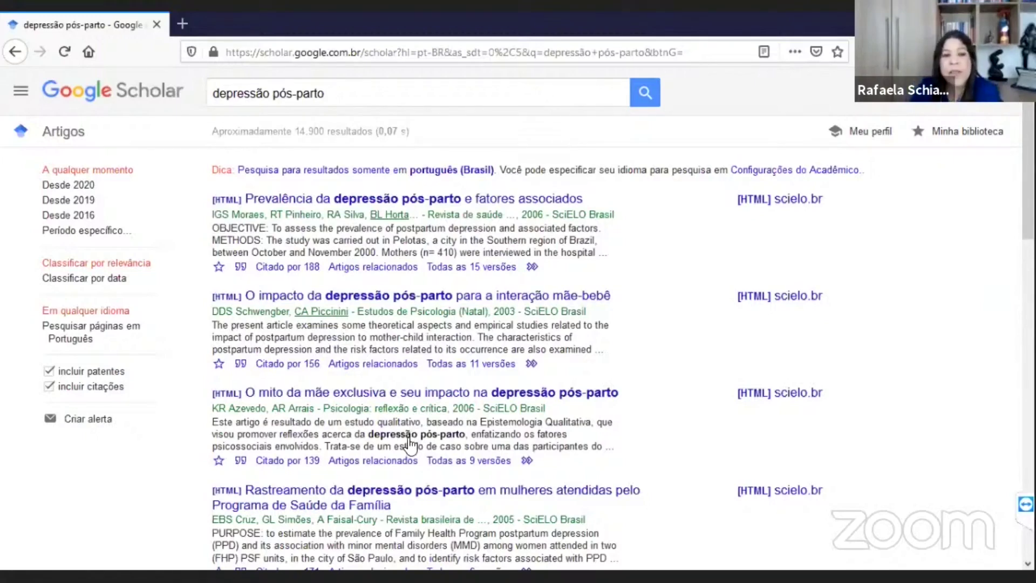
{"action": "left_click", "coordinate": [430, 207]}
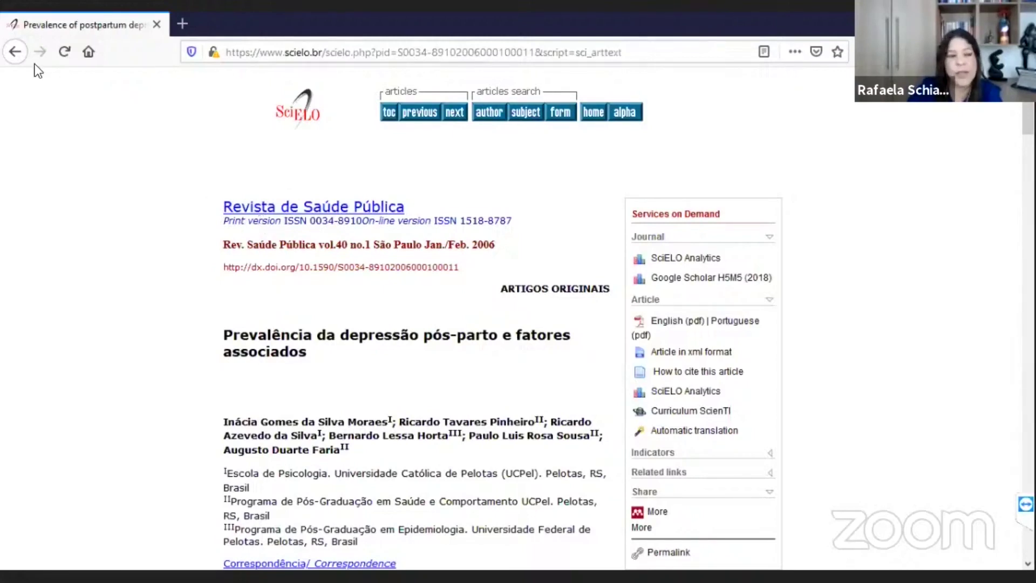
Step: From the Scholar results, view the article "O impacto da depressão pós-parto para a interação mãe-bebê", and open "O mito da mãe exclusiva e seu impacto na depressão pós-parto"
{"action": "left_click", "coordinate": [15, 51]}
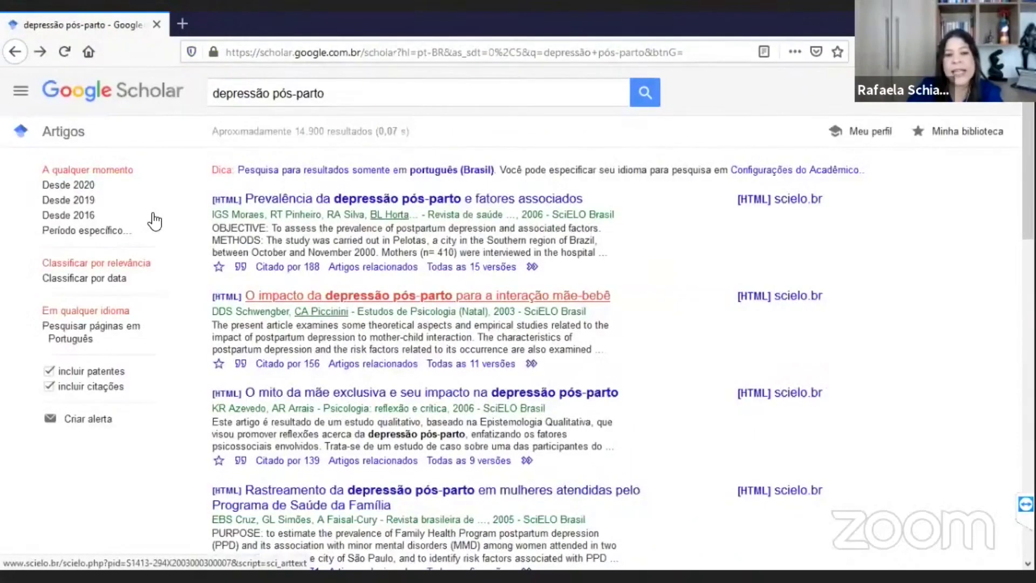
{"action": "left_click", "coordinate": [335, 297]}
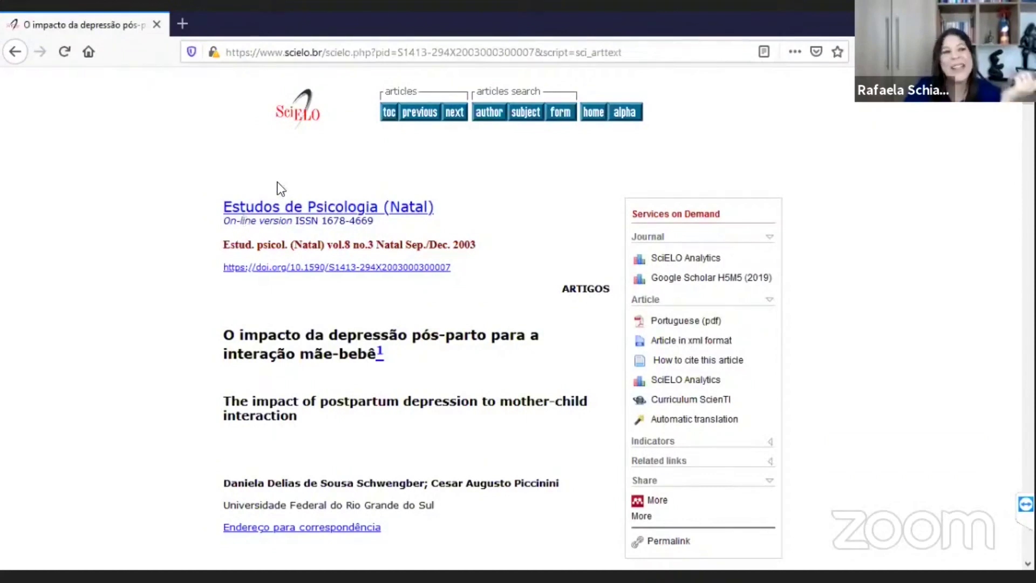
{"action": "left_click", "coordinate": [18, 50]}
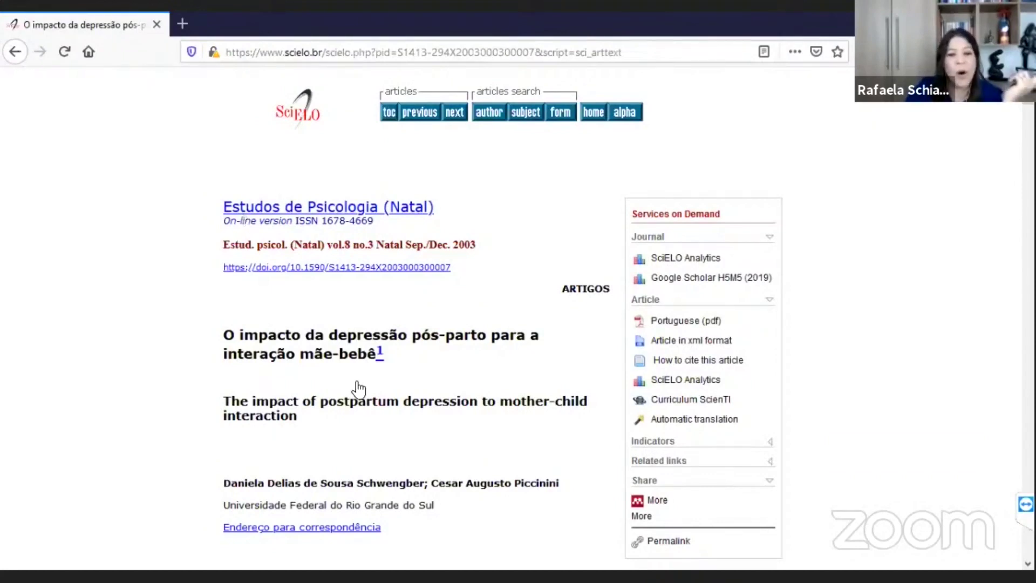
{"action": "left_click", "coordinate": [361, 391]}
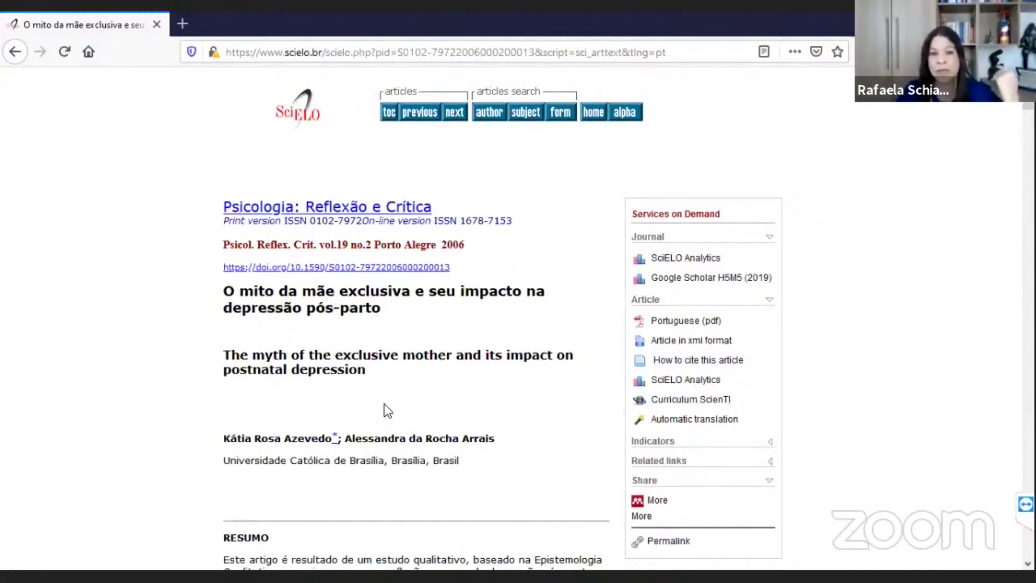
Step: Open the journal page of Psicologia: Reflexão e Crítica in Portuguese and list all of its issues
{"action": "left_click", "coordinate": [293, 206]}
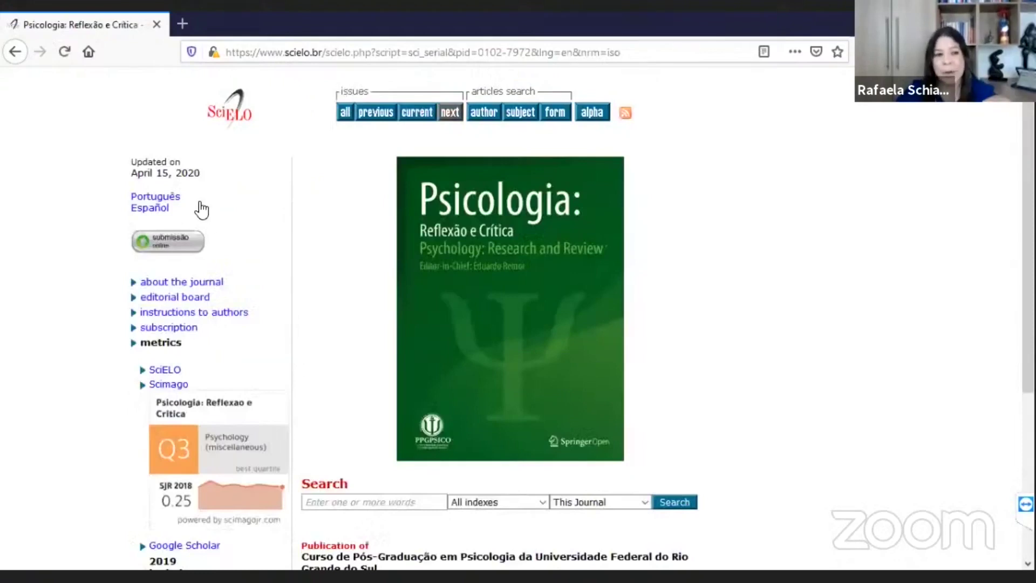
{"action": "left_click", "coordinate": [174, 195]}
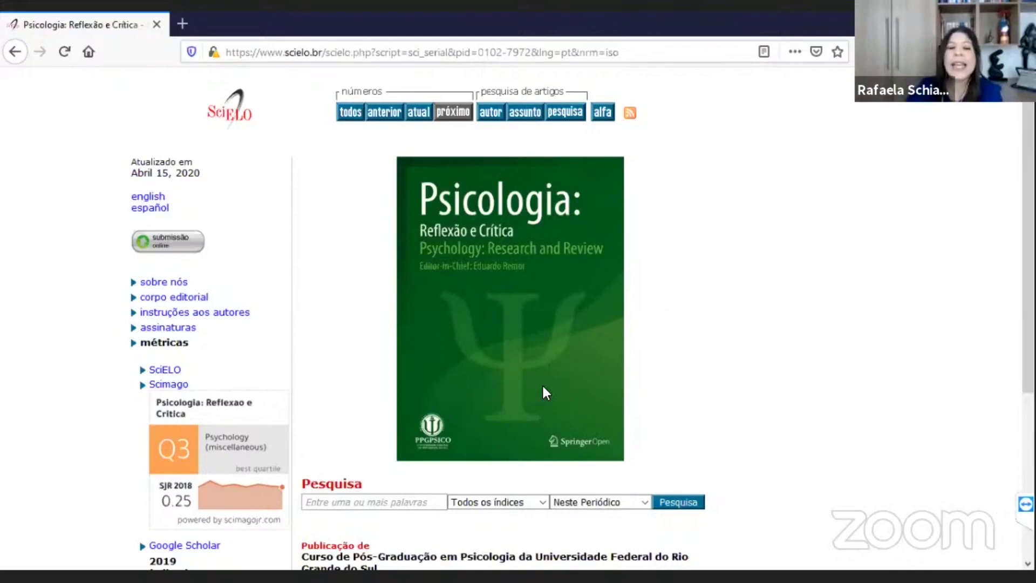
{"action": "left_click", "coordinate": [355, 128]}
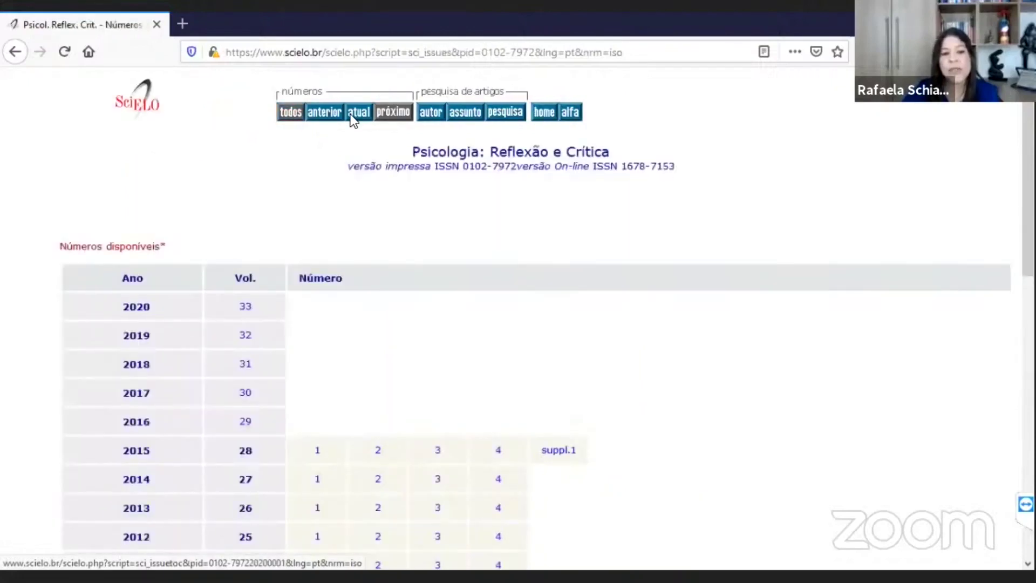
Step: Look through the journal's available issues by year and open issue 1 of volume 28 from 2015
{"action": "scroll", "coordinate": [350, 115], "scroll_direction": "down", "scroll_amount": 3}
{"action": "scroll", "coordinate": [351, 116], "scroll_direction": "down", "scroll_amount": 7}
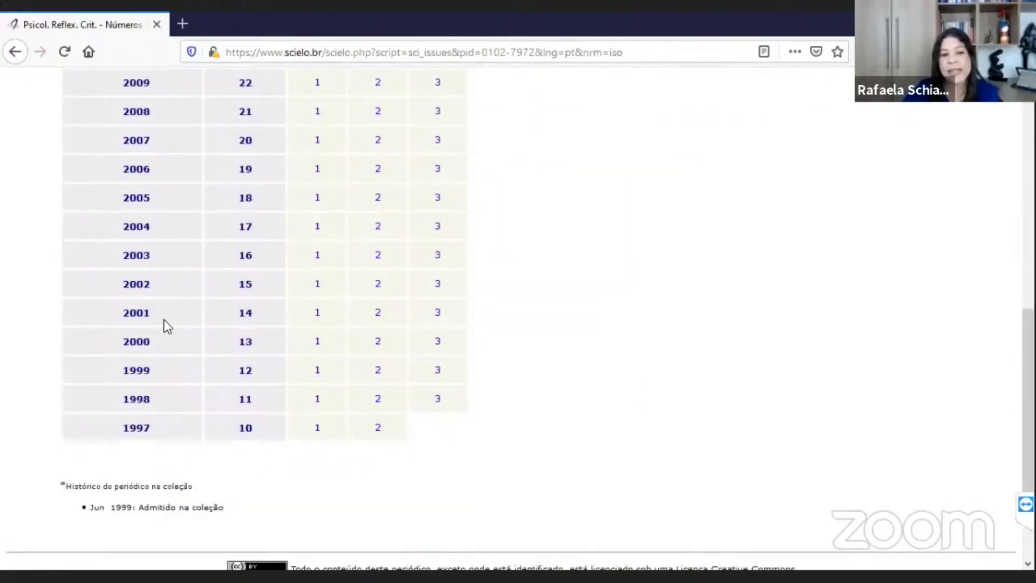
{"action": "scroll", "coordinate": [164, 319], "scroll_direction": "down", "scroll_amount": 3}
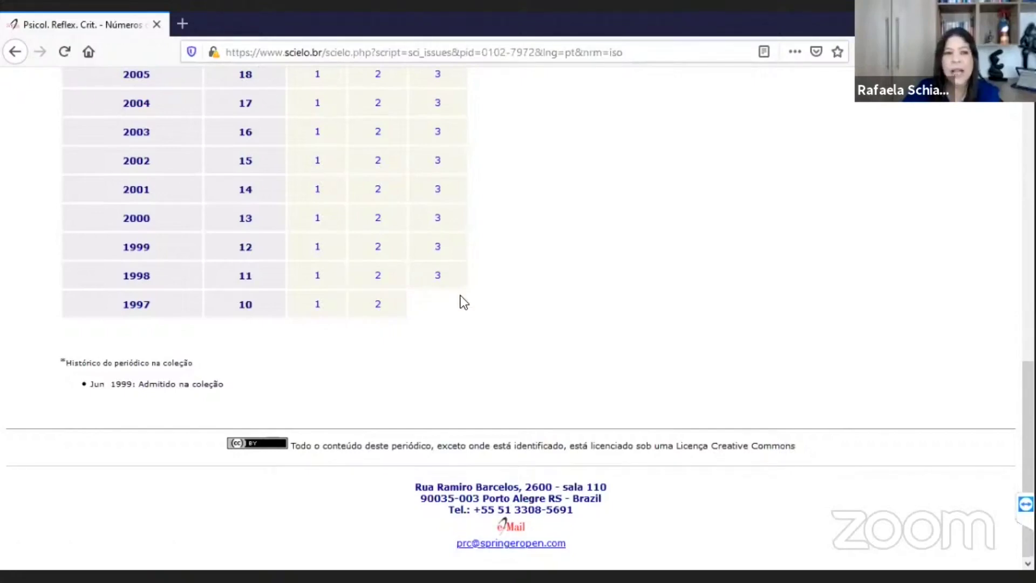
{"action": "scroll", "coordinate": [464, 302], "scroll_direction": "up", "scroll_amount": 7}
{"action": "scroll", "coordinate": [461, 296], "scroll_direction": "up", "scroll_amount": 2}
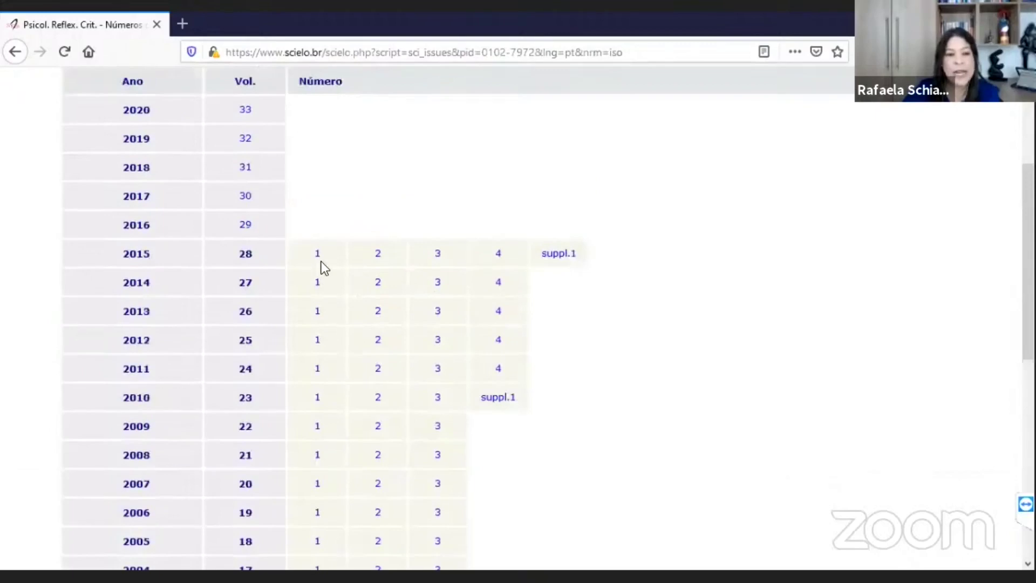
{"action": "scroll", "coordinate": [154, 253], "scroll_direction": "down", "scroll_amount": 1}
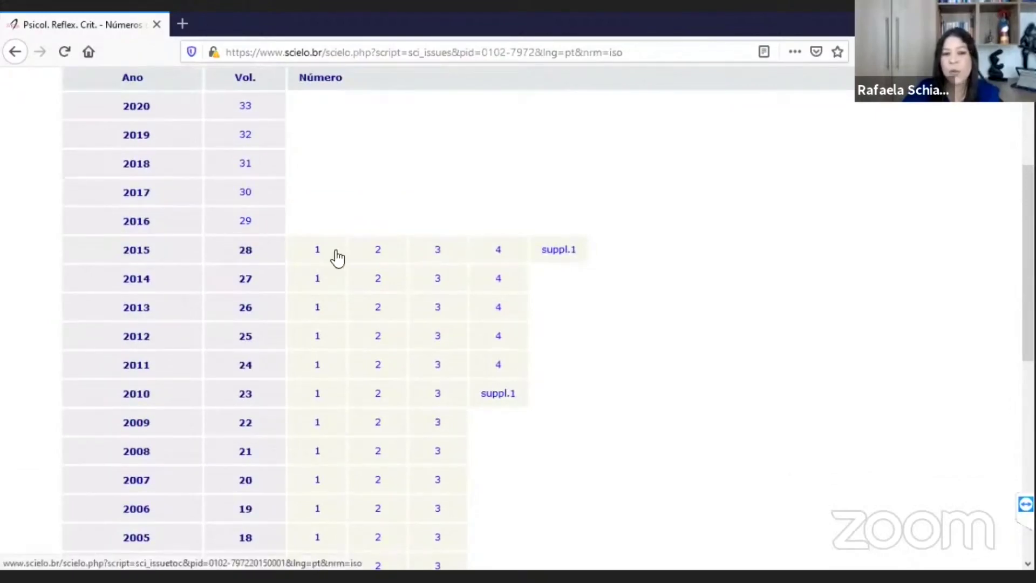
{"action": "left_click", "coordinate": [318, 251]}
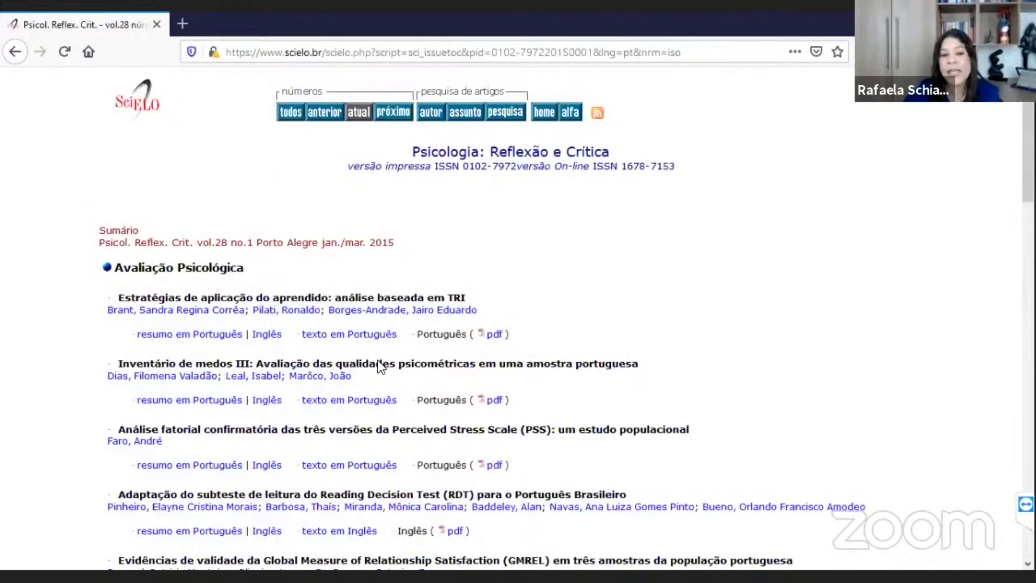
Step: Examine the issue's table of contents, checking the article titles and the sections they are grouped in
{"action": "scroll", "coordinate": [388, 286], "scroll_direction": "down", "scroll_amount": 2}
{"action": "scroll", "coordinate": [391, 291], "scroll_direction": "down", "scroll_amount": 1}
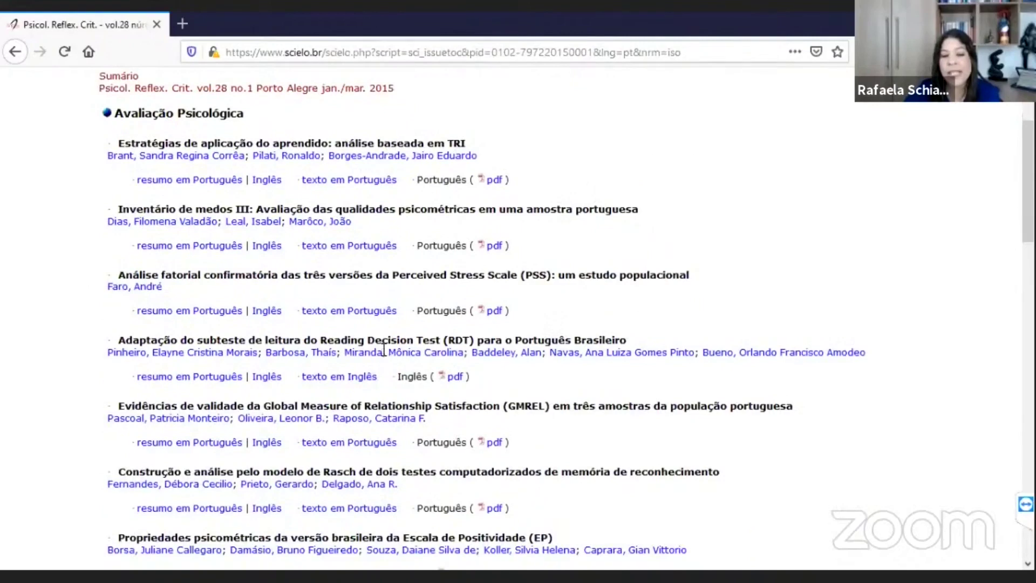
{"action": "scroll", "coordinate": [383, 323], "scroll_direction": "down", "scroll_amount": 3}
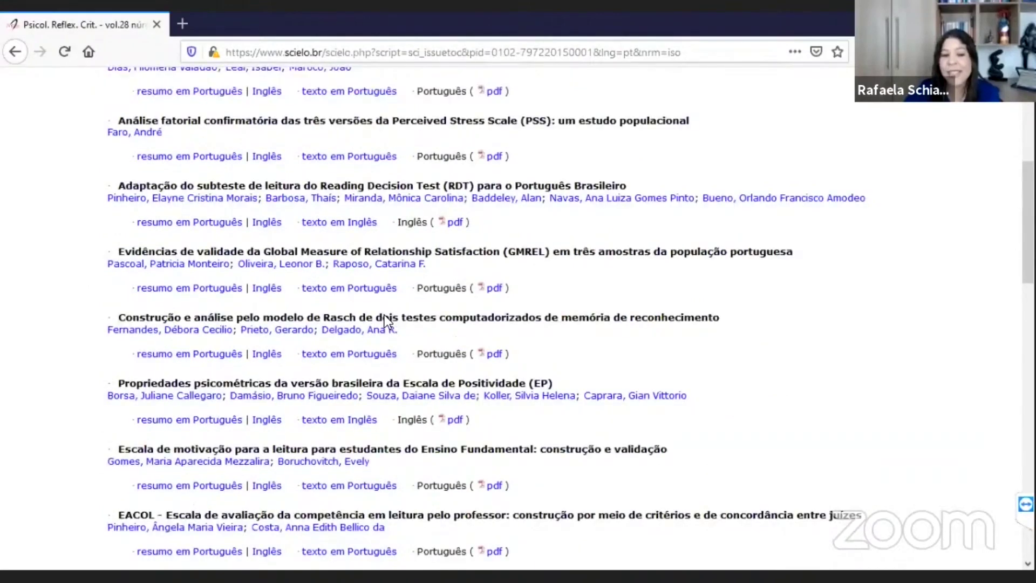
{"action": "scroll", "coordinate": [384, 315], "scroll_direction": "down", "scroll_amount": 1}
{"action": "scroll", "coordinate": [399, 342], "scroll_direction": "down", "scroll_amount": 2}
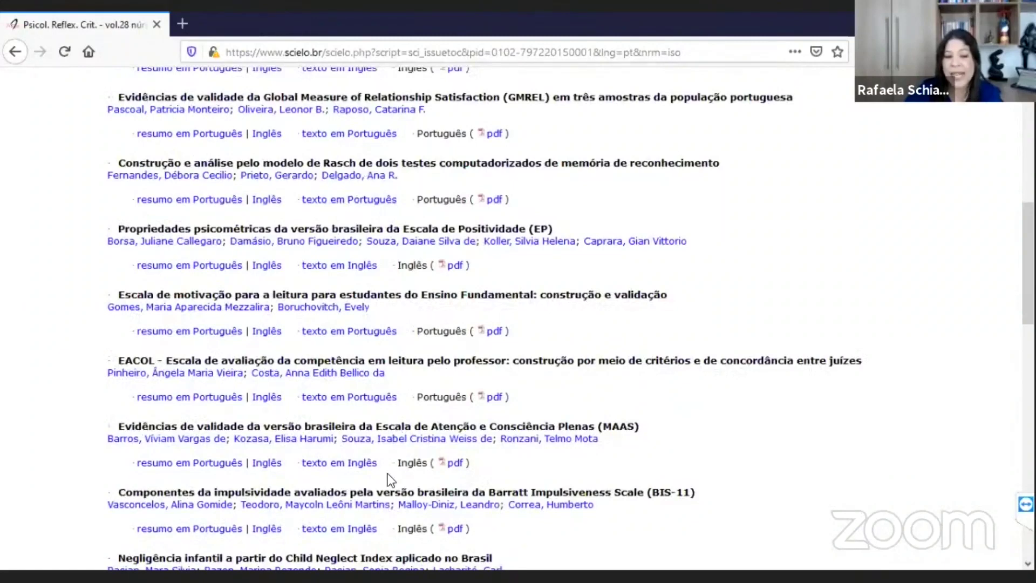
{"action": "scroll", "coordinate": [391, 479], "scroll_direction": "down", "scroll_amount": 1}
{"action": "scroll", "coordinate": [391, 478], "scroll_direction": "down", "scroll_amount": 3}
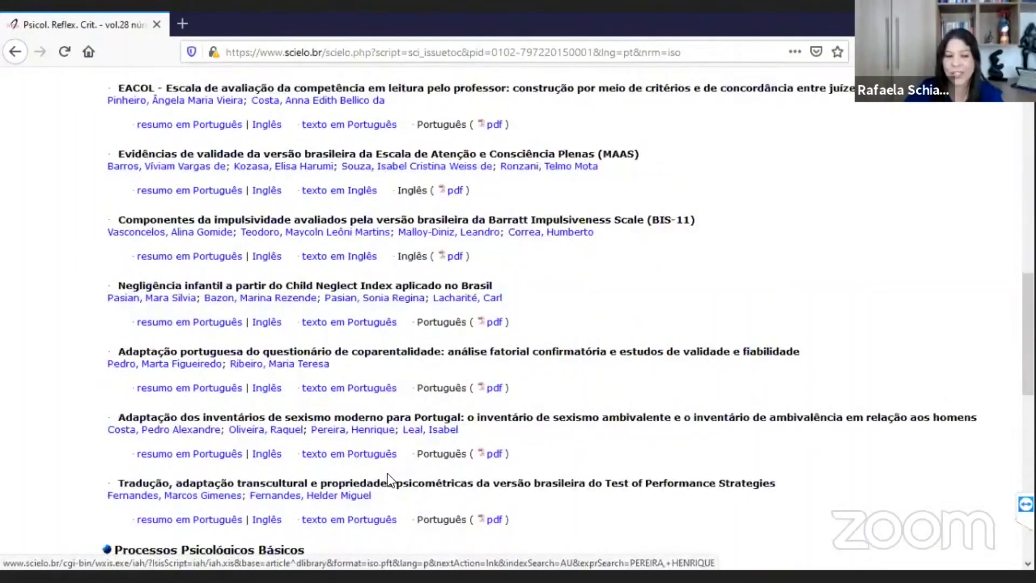
{"action": "scroll", "coordinate": [387, 474], "scroll_direction": "down", "scroll_amount": 3}
{"action": "scroll", "coordinate": [387, 473], "scroll_direction": "down", "scroll_amount": 5}
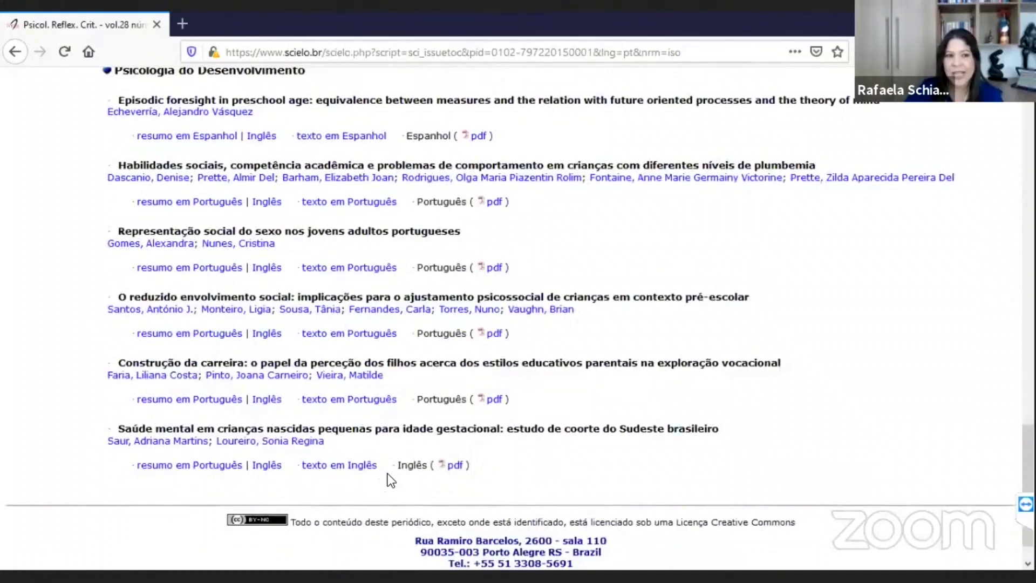
{"action": "scroll", "coordinate": [387, 474], "scroll_direction": "up", "scroll_amount": 6}
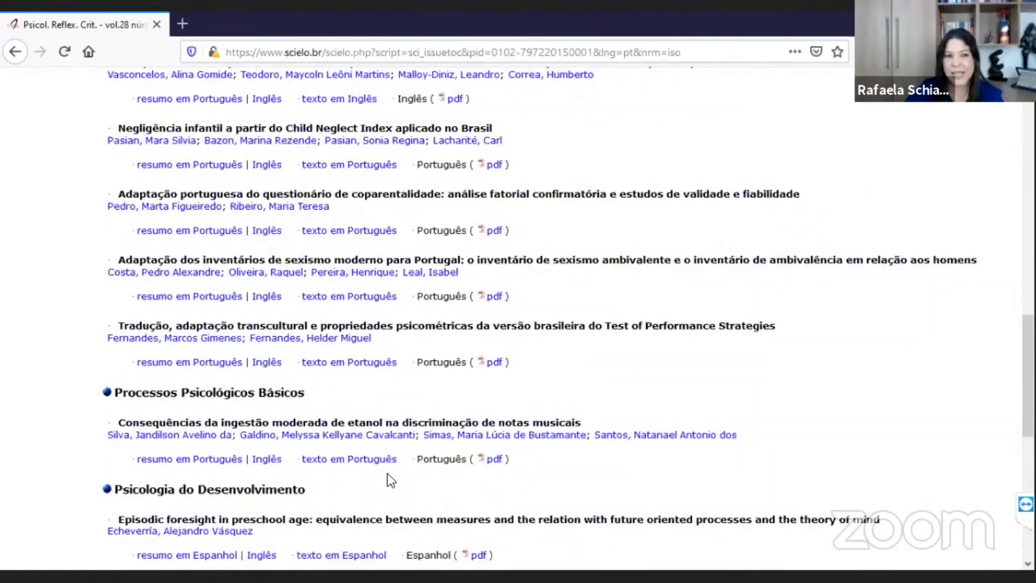
{"action": "scroll", "coordinate": [387, 474], "scroll_direction": "up", "scroll_amount": 5}
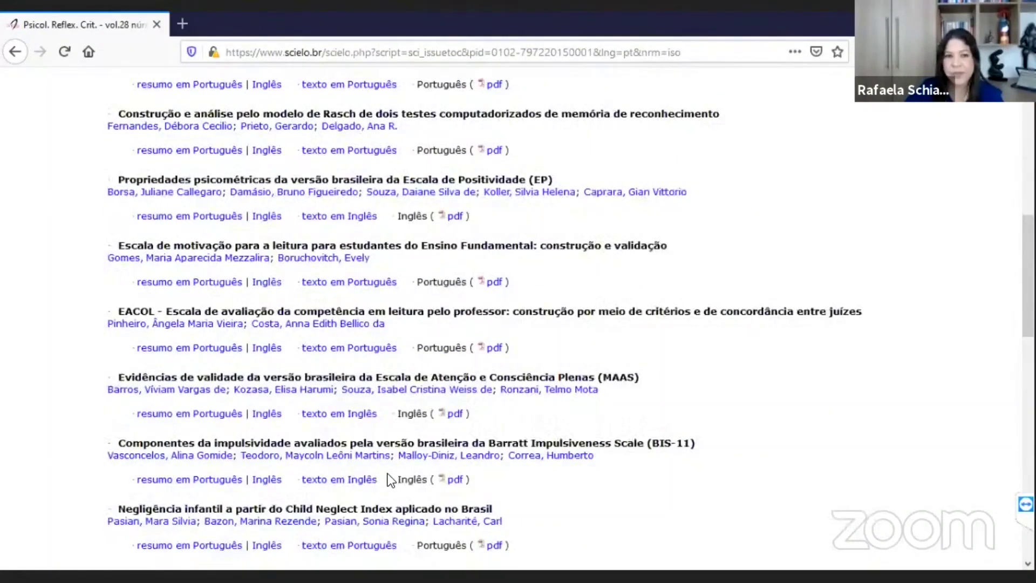
{"action": "scroll", "coordinate": [387, 474], "scroll_direction": "up", "scroll_amount": 5}
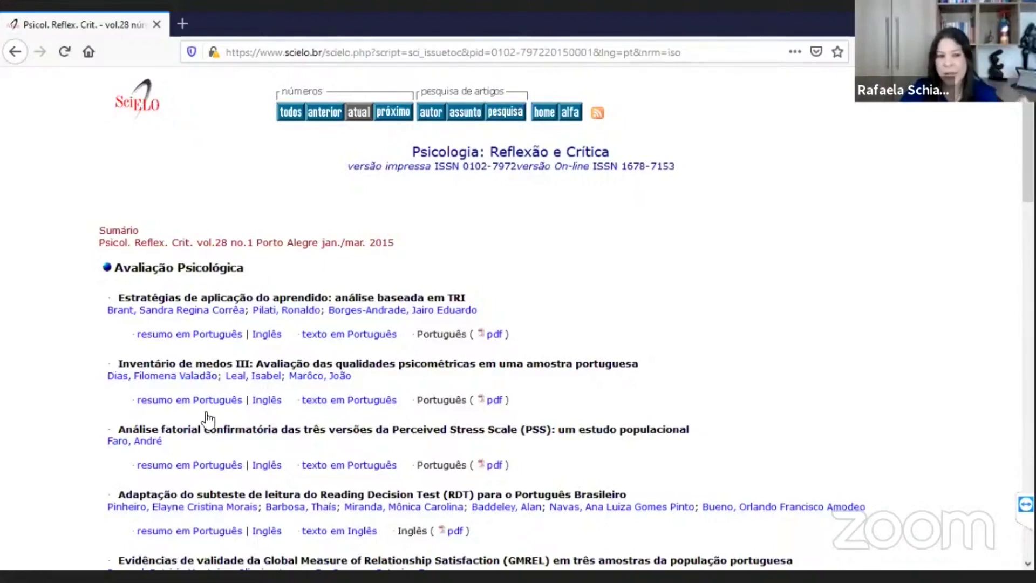
{"action": "scroll", "coordinate": [208, 419], "scroll_direction": "down", "scroll_amount": 15}
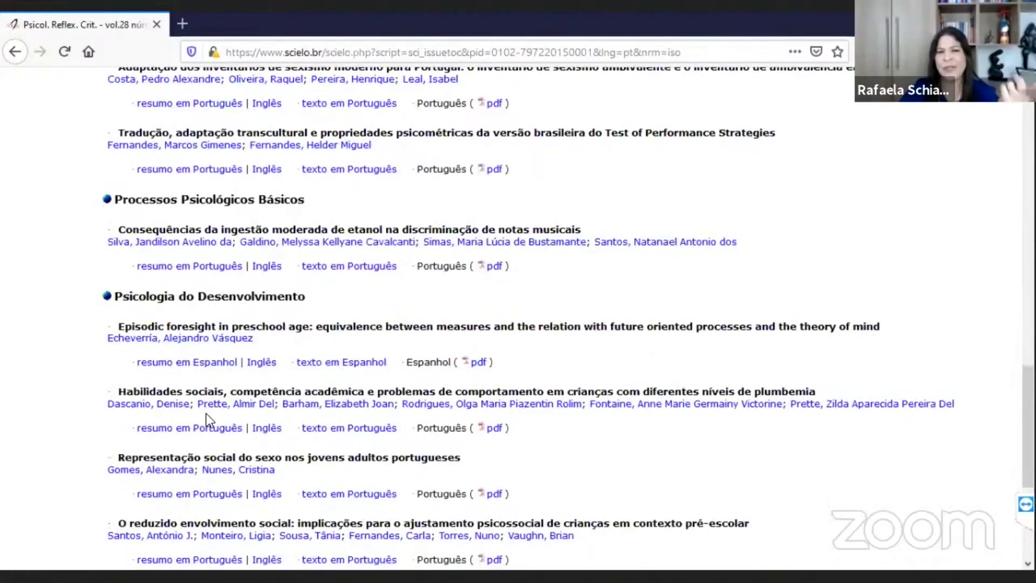
{"action": "scroll", "coordinate": [206, 414], "scroll_direction": "up", "scroll_amount": 15}
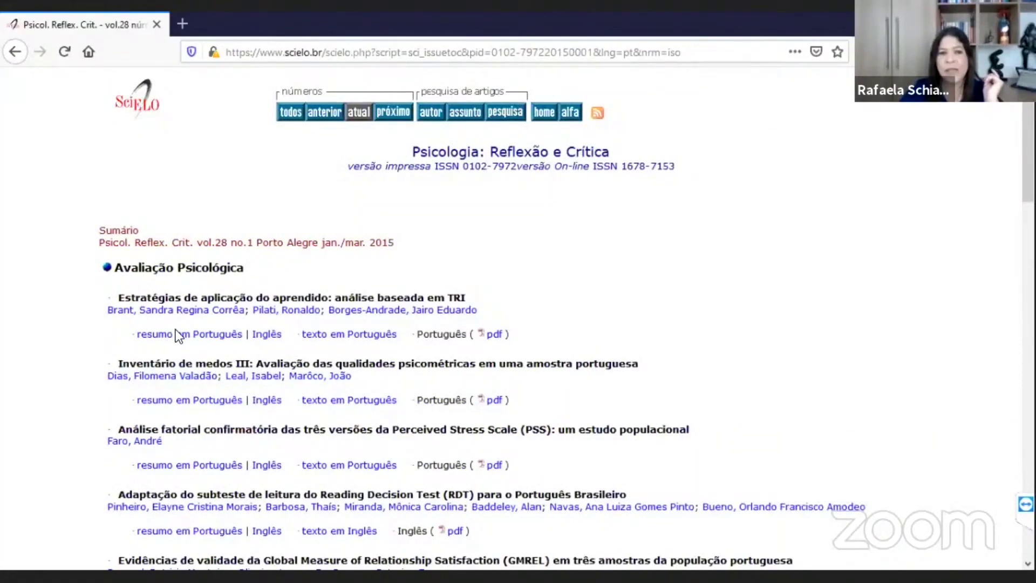
Step: Return to the Google Scholar results for "depressão pós-parto" and look over the articles and related searches on the page
{"action": "key", "text": "alt+Left"}
{"action": "key", "text": "alt+Left"}
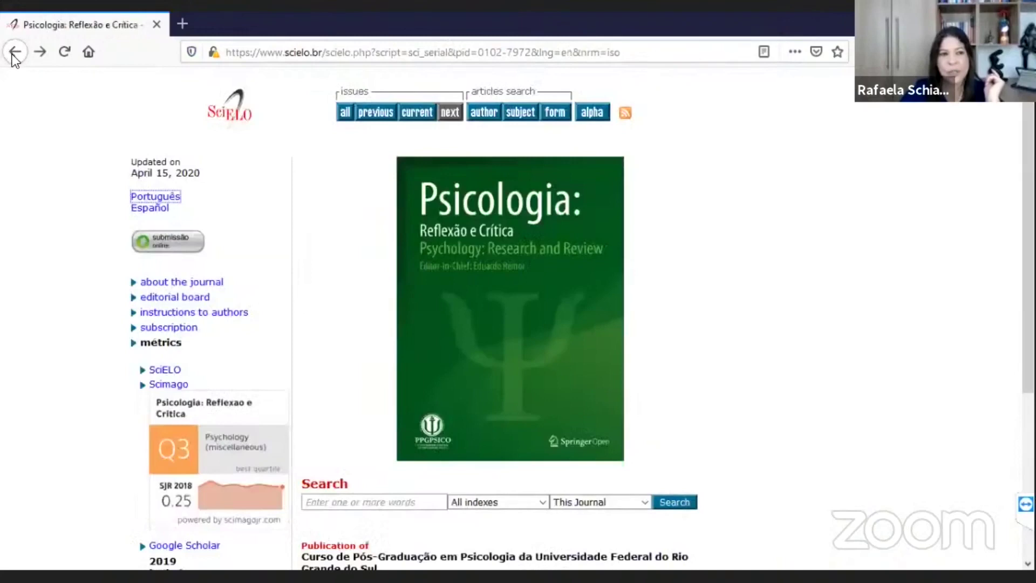
{"action": "left_click", "coordinate": [13, 56]}
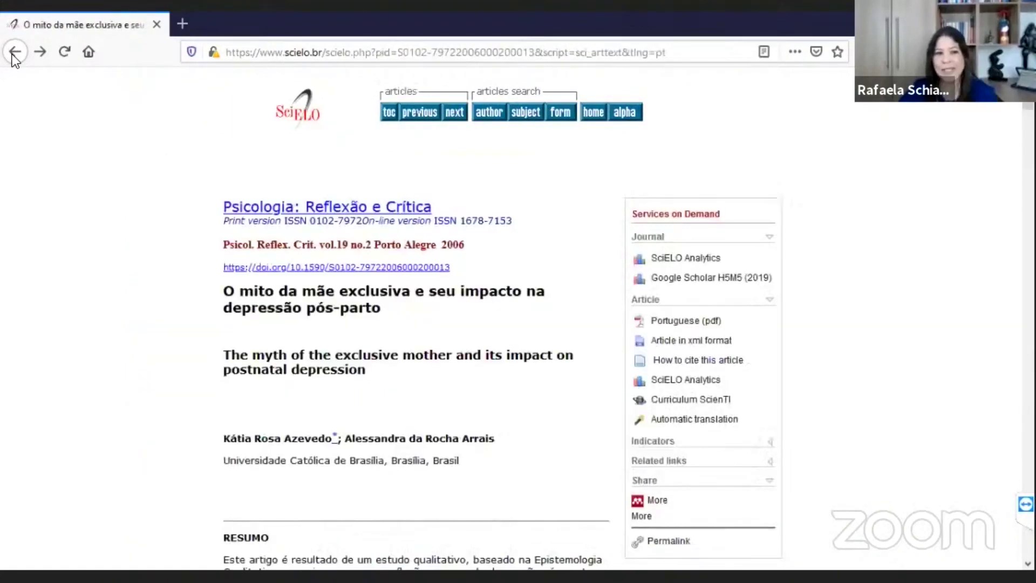
{"action": "left_click", "coordinate": [13, 54]}
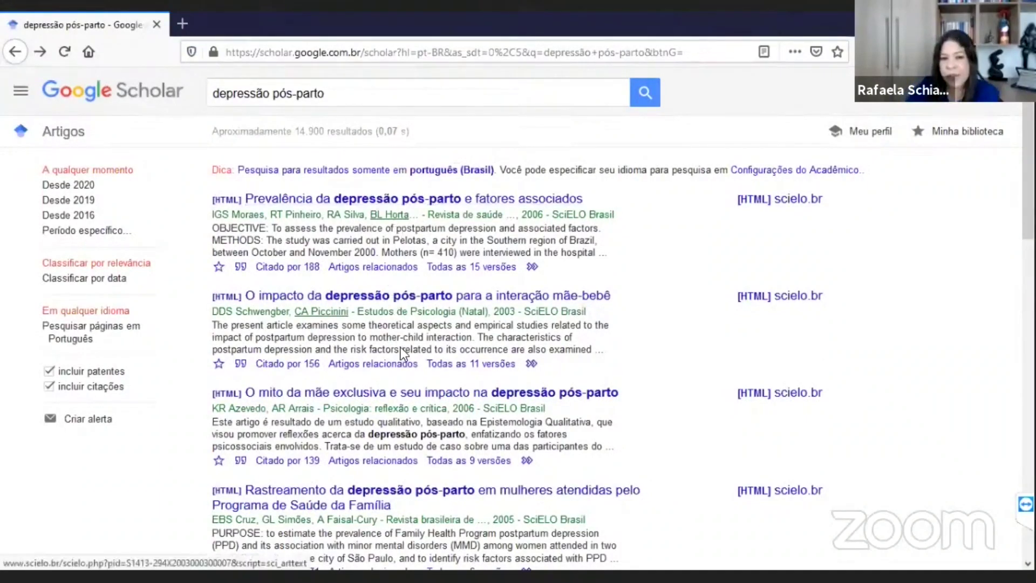
{"action": "scroll", "coordinate": [401, 350], "scroll_direction": "down", "scroll_amount": 3}
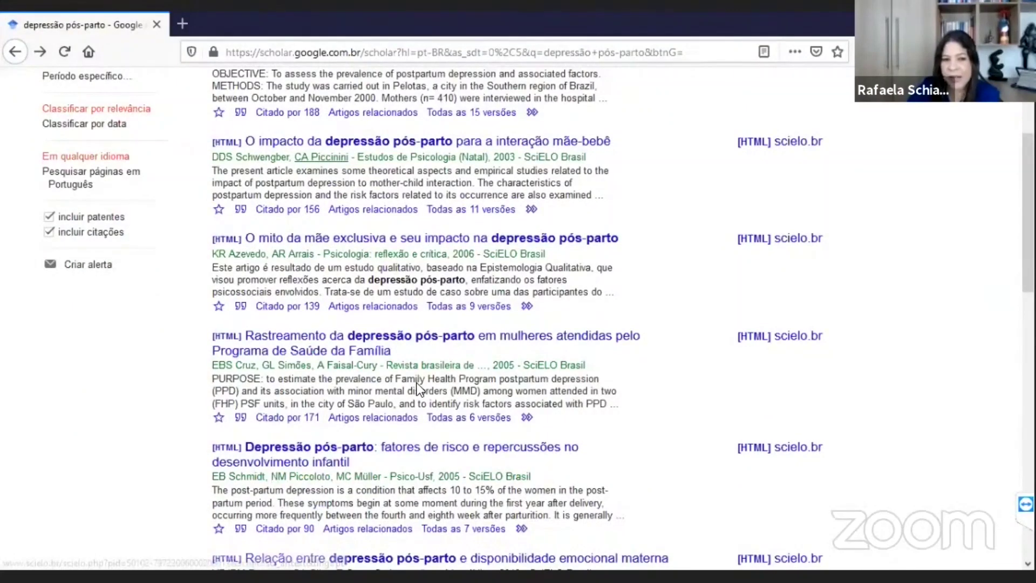
{"action": "scroll", "coordinate": [417, 383], "scroll_direction": "down", "scroll_amount": 8}
{"action": "scroll", "coordinate": [281, 359], "scroll_direction": "down", "scroll_amount": 4}
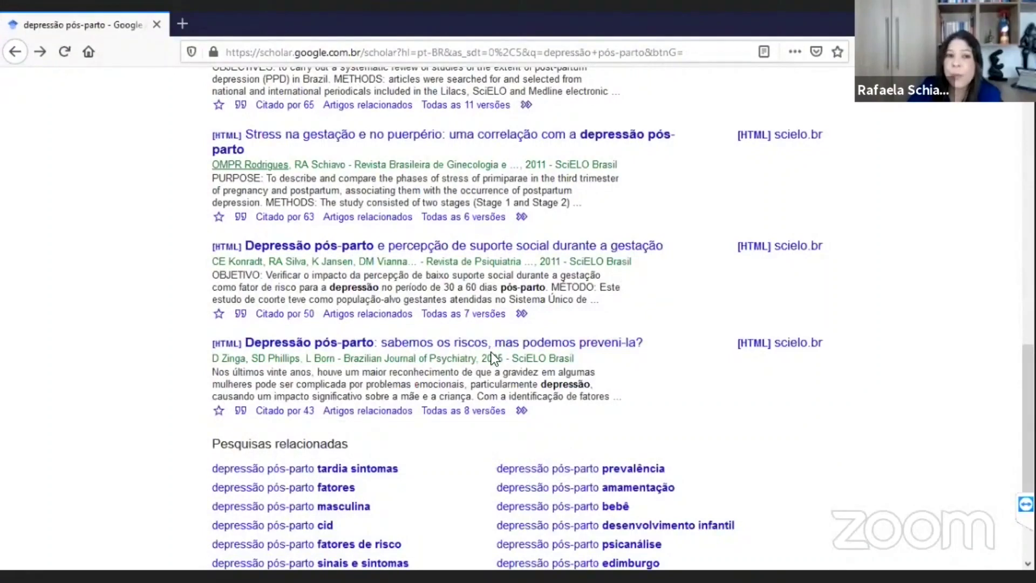
{"action": "scroll", "coordinate": [492, 352], "scroll_direction": "up", "scroll_amount": 12}
{"action": "scroll", "coordinate": [406, 89], "scroll_direction": "up", "scroll_amount": 3}
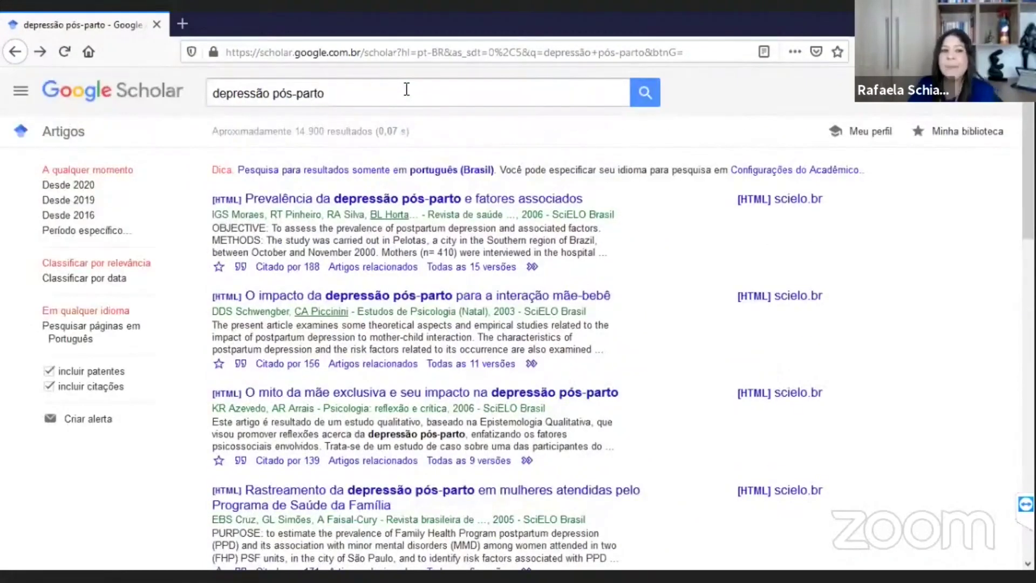
Step: Extend the Google Scholar query to "depressão pós-parto e desenvolvimento infantil" and run the search
{"action": "left_click", "coordinate": [406, 89]}
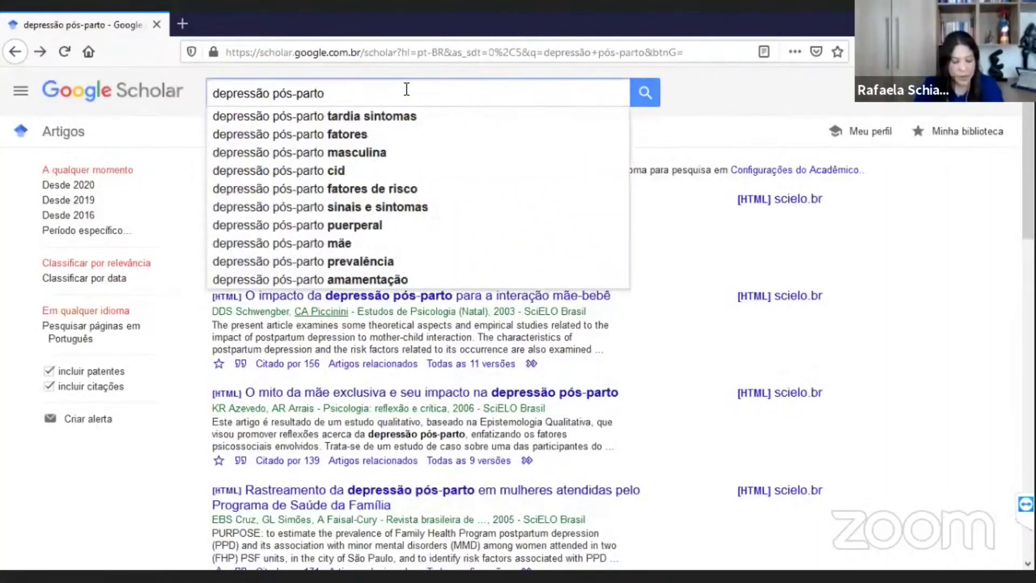
{"action": "type", "text": "e"}
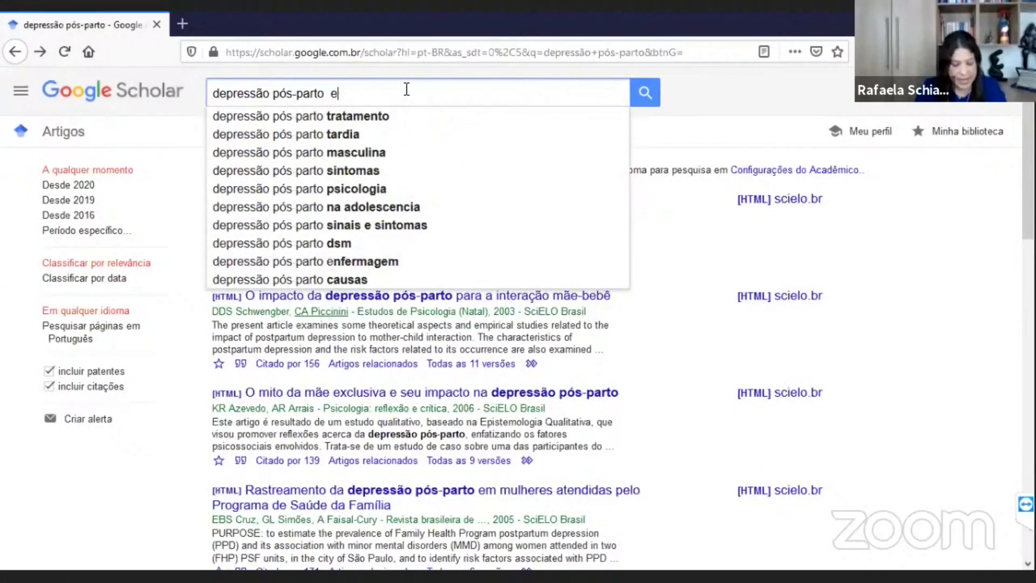
{"action": "type", "text": " desenvo"}
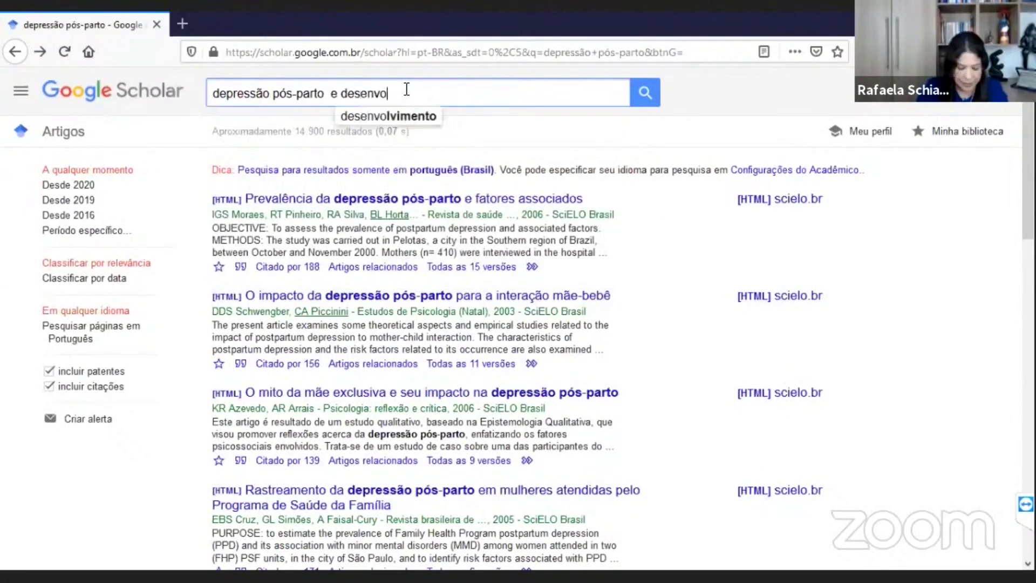
{"action": "type", "text": "lviment"}
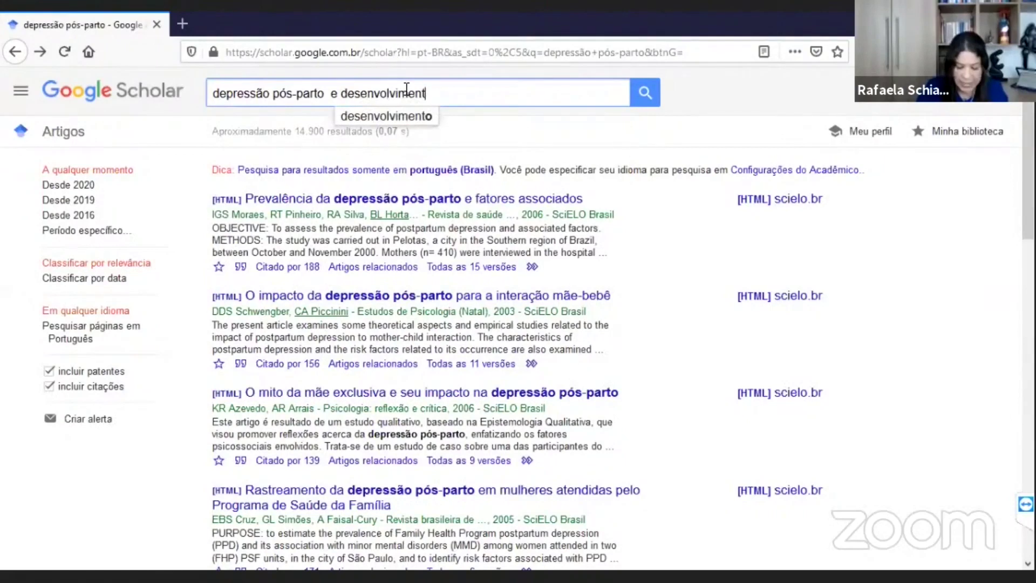
{"action": "type", "text": "o infantil"}
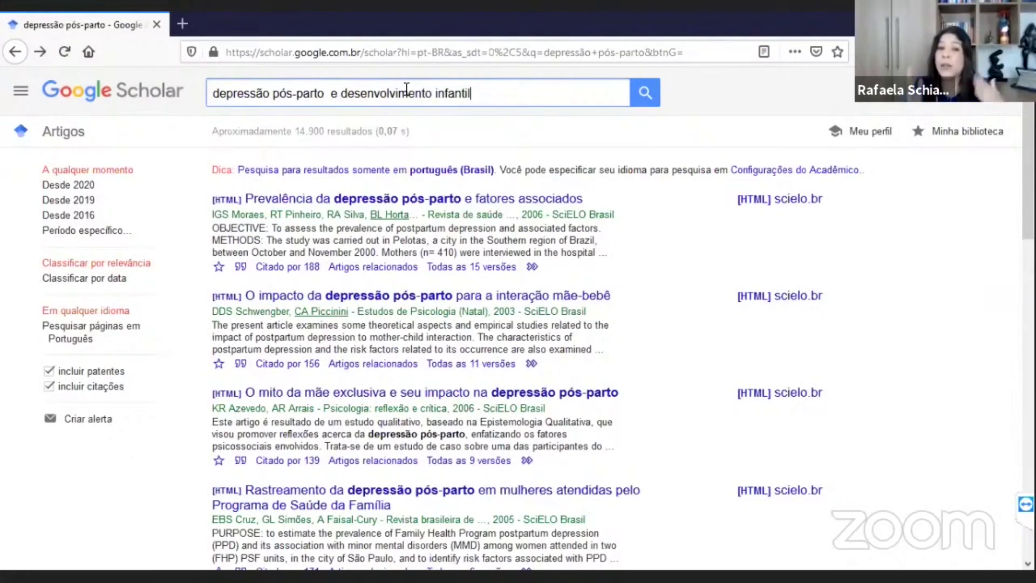
{"action": "key", "text": "Return"}
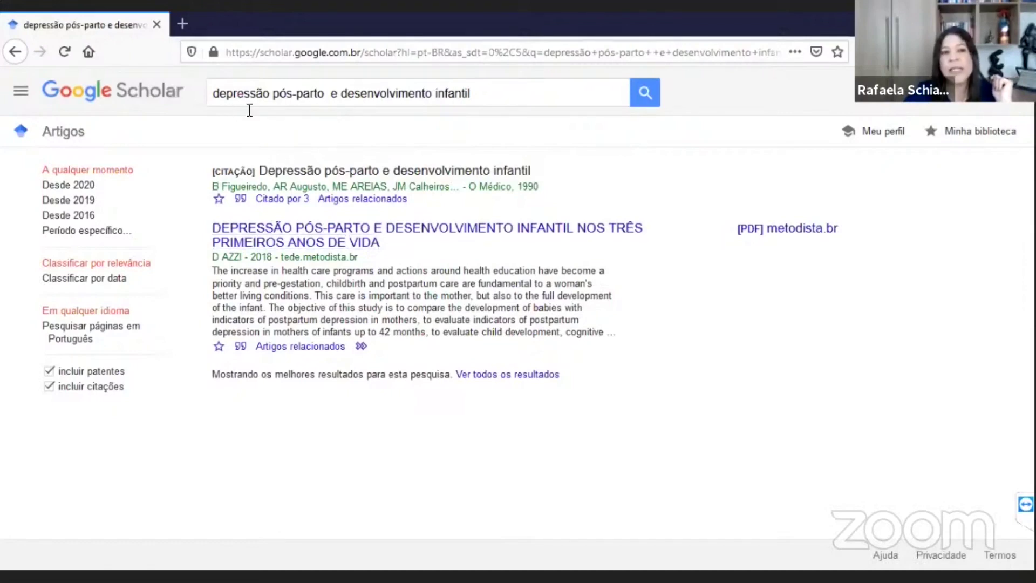
Step: Change the Google Scholar query to "depressão pós-parto paterna" and run the search
{"action": "left_click", "coordinate": [474, 93]}
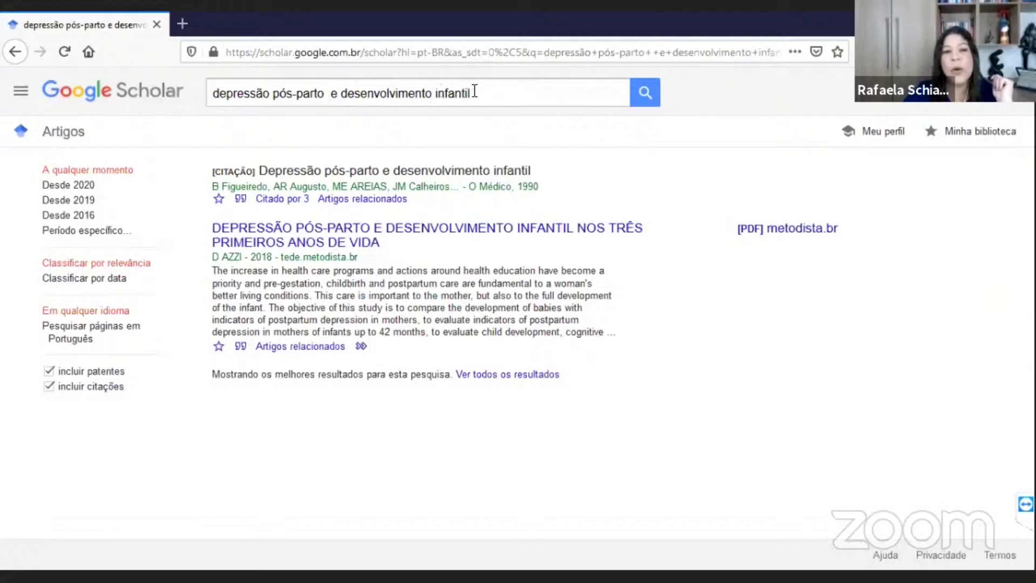
{"action": "left_click", "coordinate": [335, 94], "text": "shift"}
{"action": "type", "text": "parto  pa"}
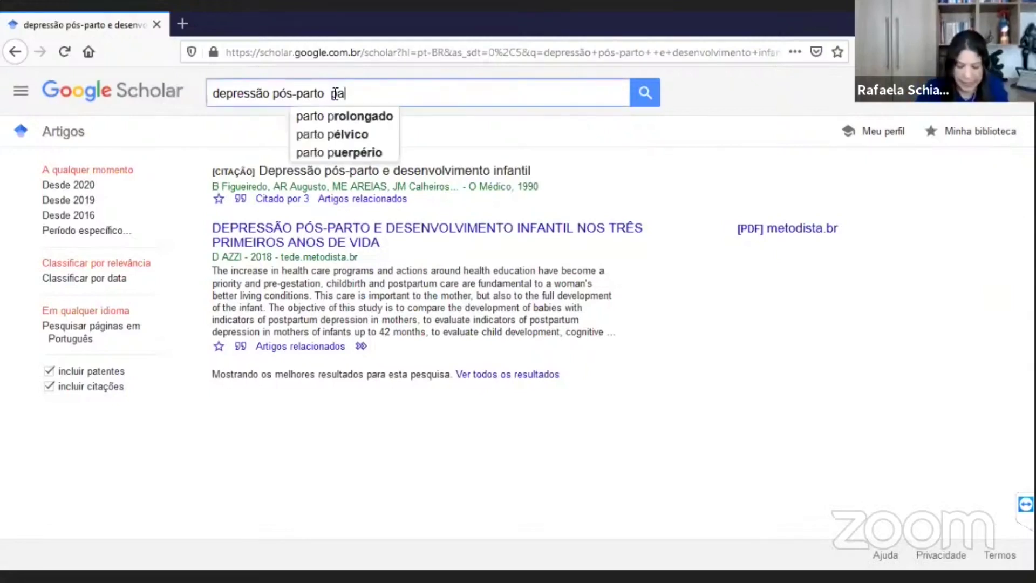
{"action": "type", "text": "terna"}
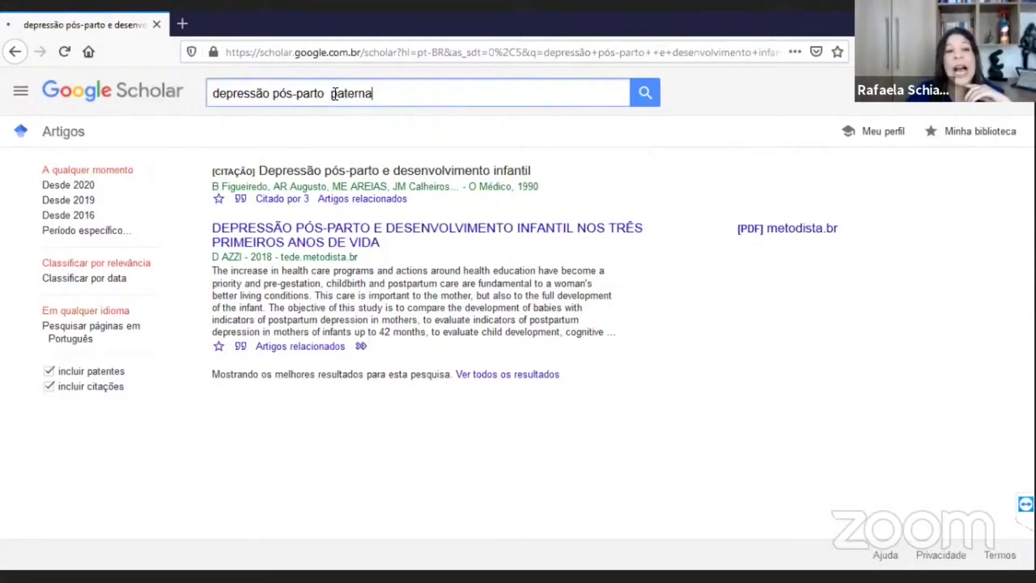
{"action": "key", "text": "Return"}
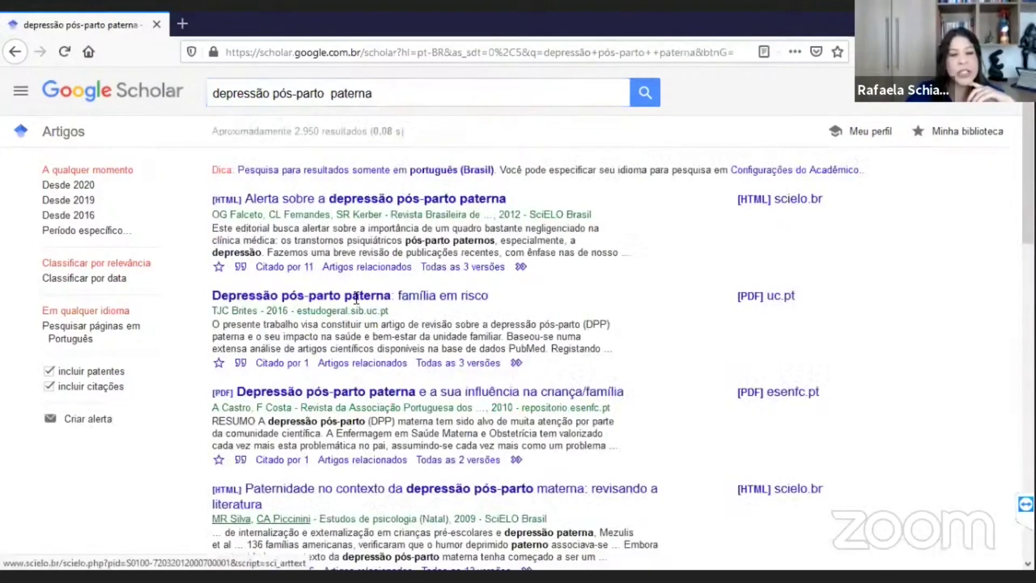
Step: Look through the results on paternal postpartum depression, checking article titles, sources, citation links and related searches
{"action": "scroll", "coordinate": [351, 263], "scroll_direction": "down", "scroll_amount": 3}
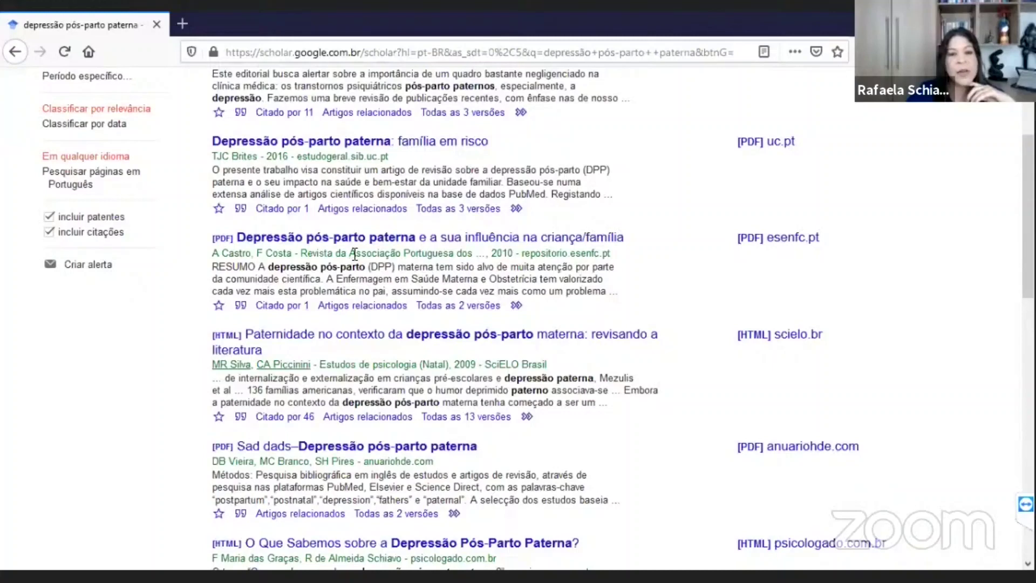
{"action": "scroll", "coordinate": [355, 254], "scroll_direction": "down", "scroll_amount": 1}
{"action": "scroll", "coordinate": [355, 254], "scroll_direction": "up", "scroll_amount": 4}
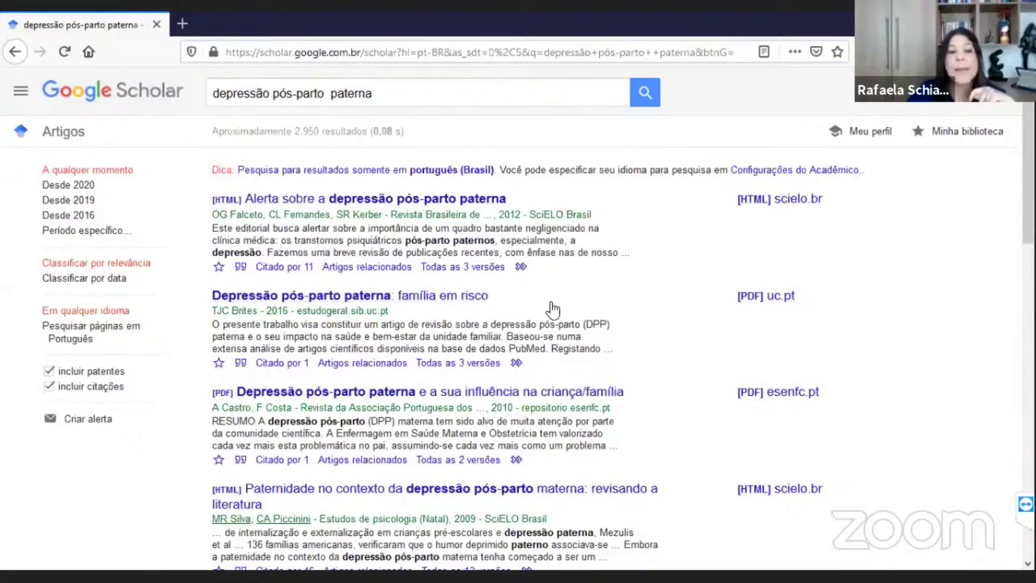
{"action": "scroll", "coordinate": [404, 393], "scroll_direction": "down", "scroll_amount": 3}
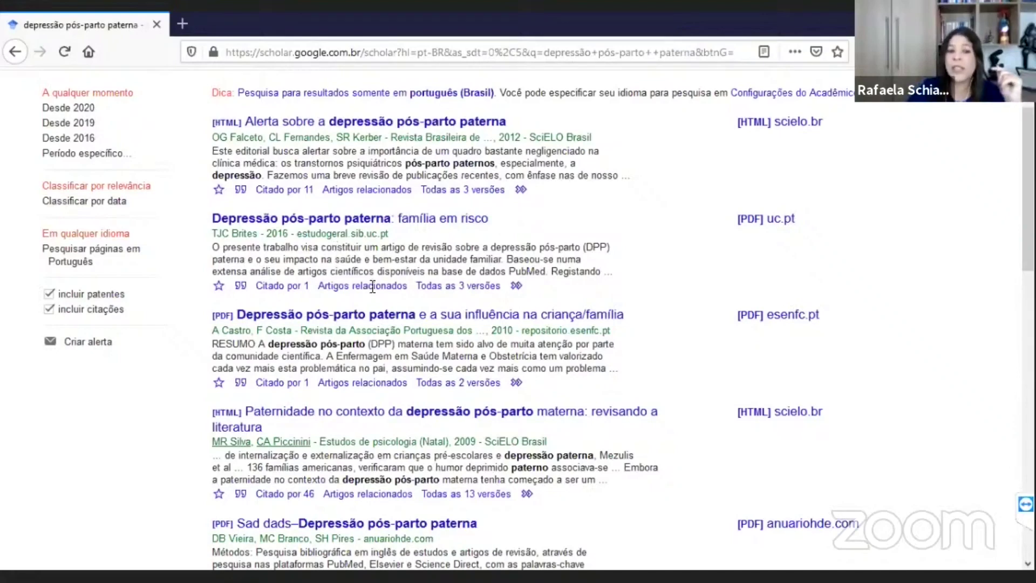
{"action": "scroll", "coordinate": [372, 293], "scroll_direction": "down", "scroll_amount": 3}
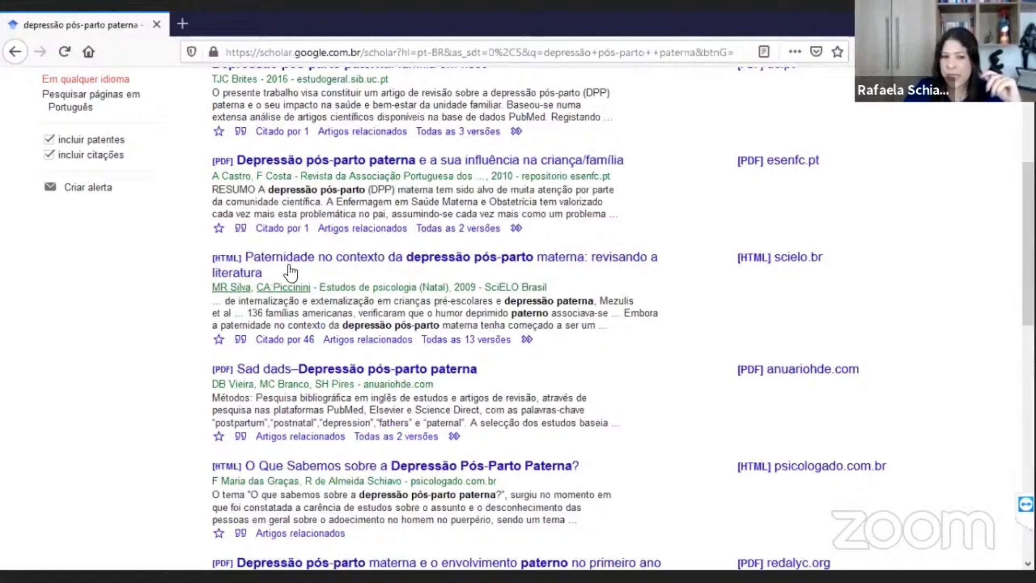
{"action": "scroll", "coordinate": [313, 265], "scroll_direction": "down", "scroll_amount": 2}
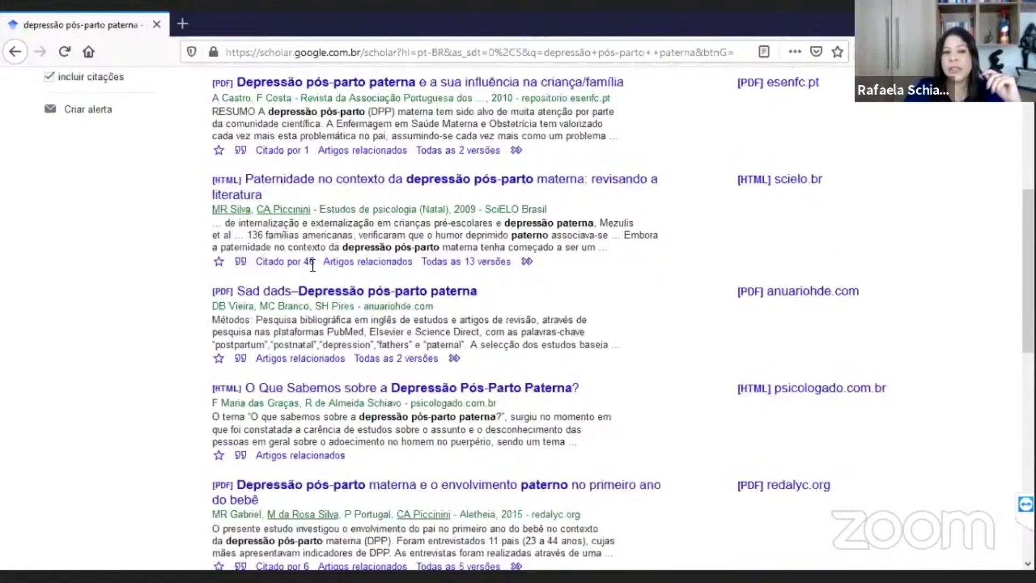
{"action": "scroll", "coordinate": [313, 265], "scroll_direction": "down", "scroll_amount": 4}
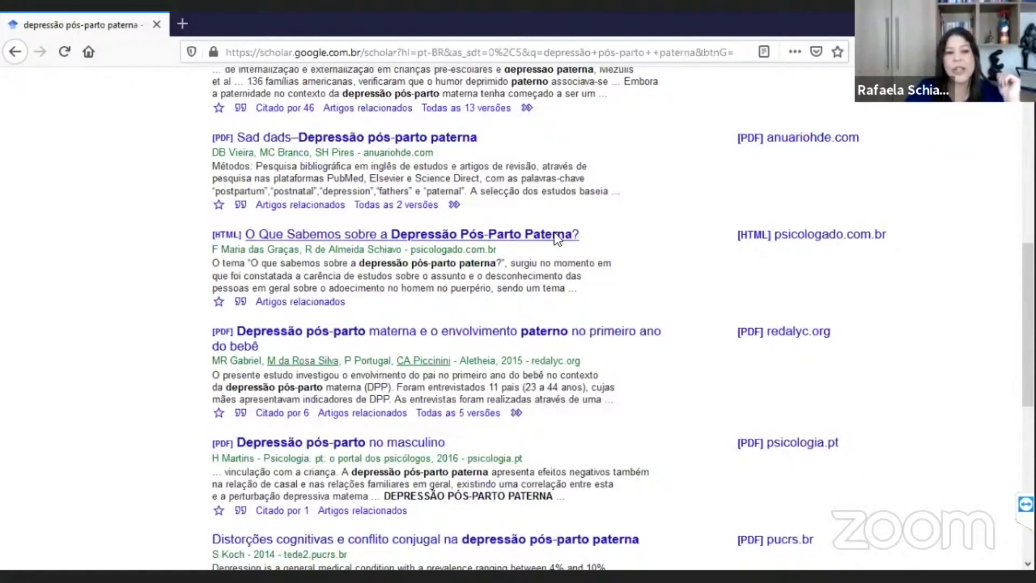
{"action": "scroll", "coordinate": [558, 237], "scroll_direction": "down", "scroll_amount": 4}
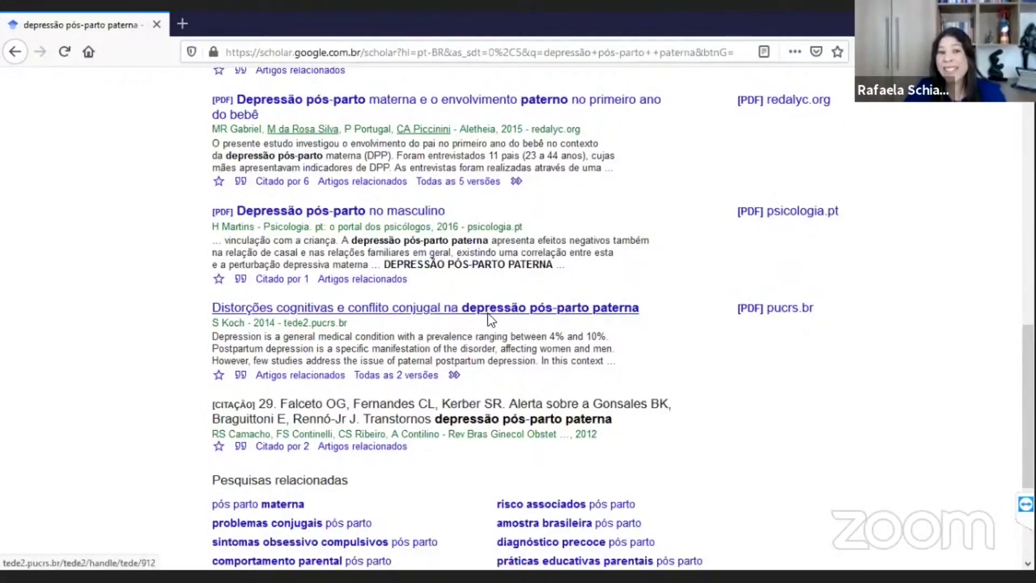
{"action": "scroll", "coordinate": [490, 319], "scroll_direction": "up", "scroll_amount": 10}
{"action": "scroll", "coordinate": [487, 316], "scroll_direction": "up", "scroll_amount": 3}
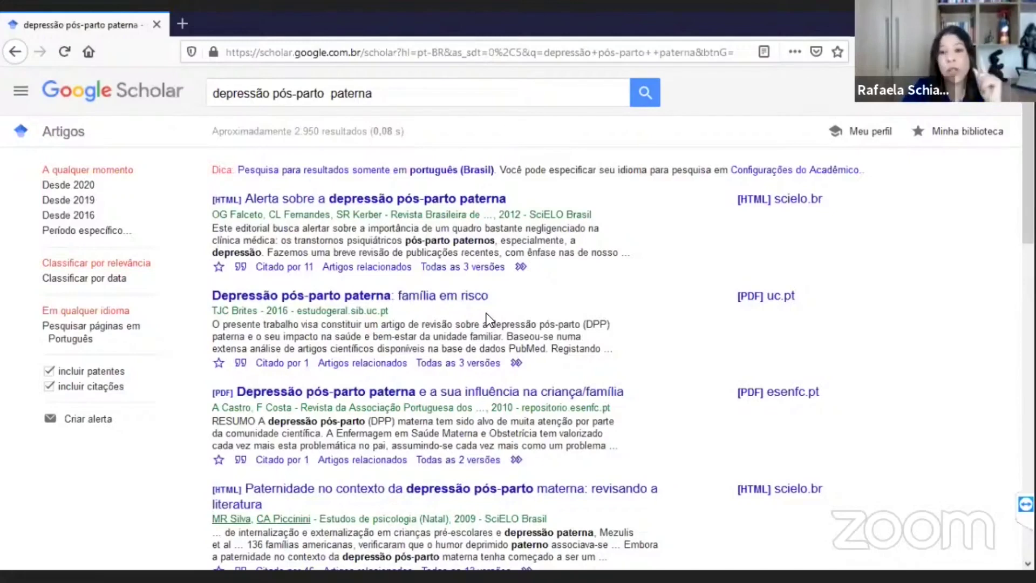
Step: Go to the LILACS database site at lilacs.bvsalud.org and look over its home page
{"action": "left_click", "coordinate": [214, 94]}
{"action": "triple_click", "coordinate": [207, 95]}
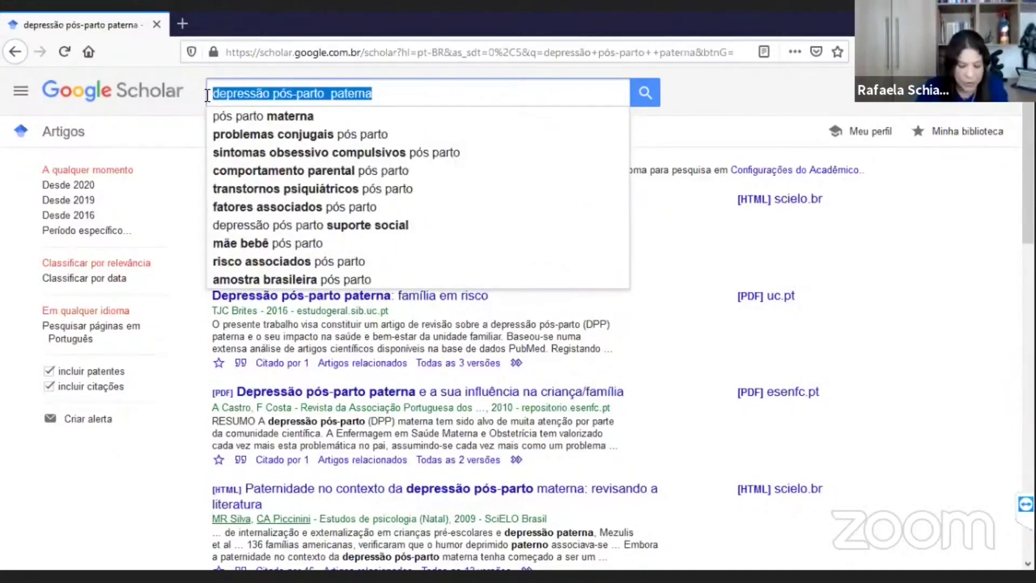
{"action": "type", "text": "LI"}
{"action": "key", "text": "alt+Tab"}
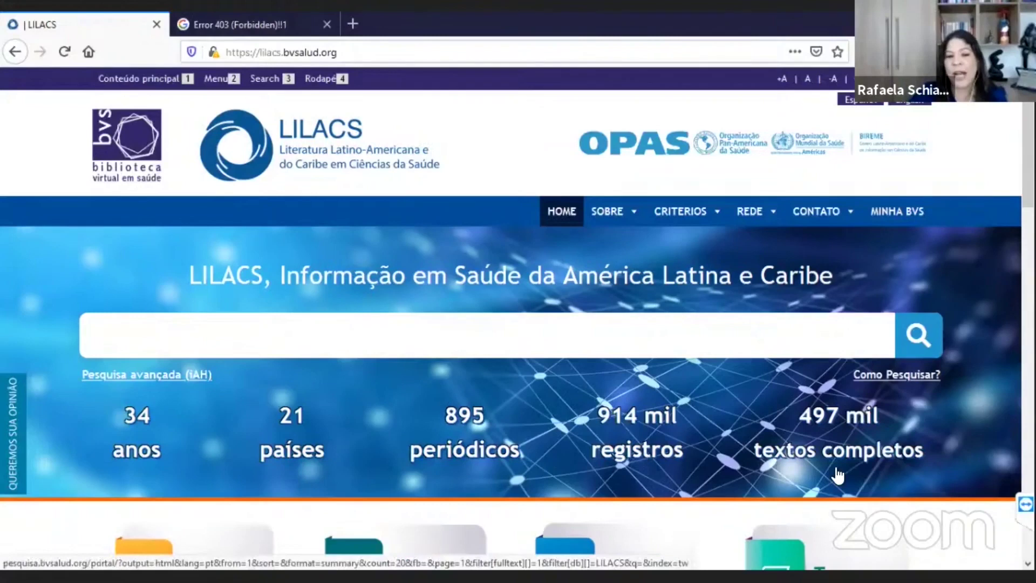
{"action": "scroll", "coordinate": [838, 475], "scroll_direction": "down", "scroll_amount": 5}
{"action": "scroll", "coordinate": [836, 468], "scroll_direction": "down", "scroll_amount": 4}
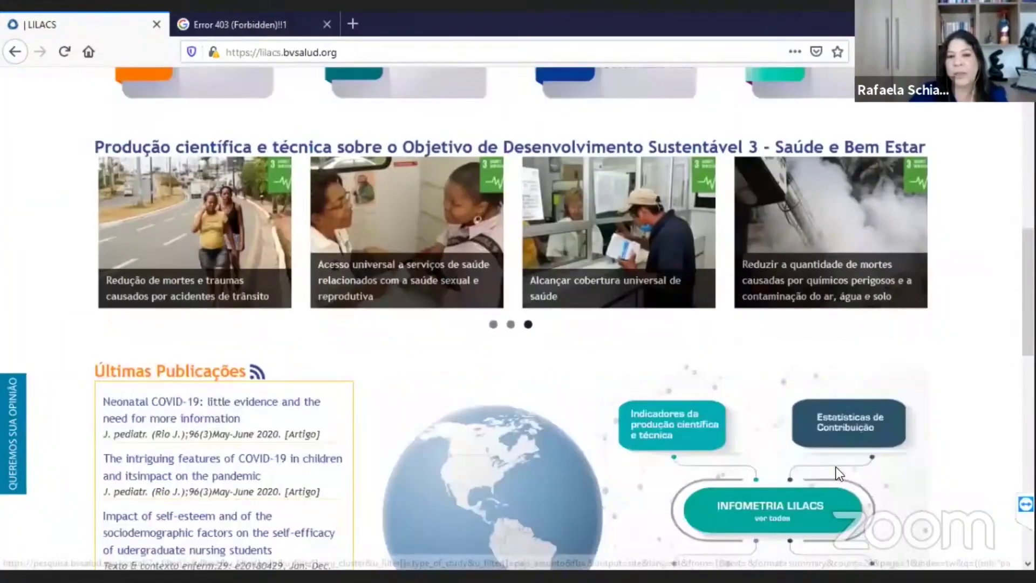
{"action": "scroll", "coordinate": [701, 359], "scroll_direction": "up", "scroll_amount": 10}
Step: Search LILACS for "depressão pós-parto" and agree to send the query over the insecure connection
{"action": "left_click", "coordinate": [703, 357]}
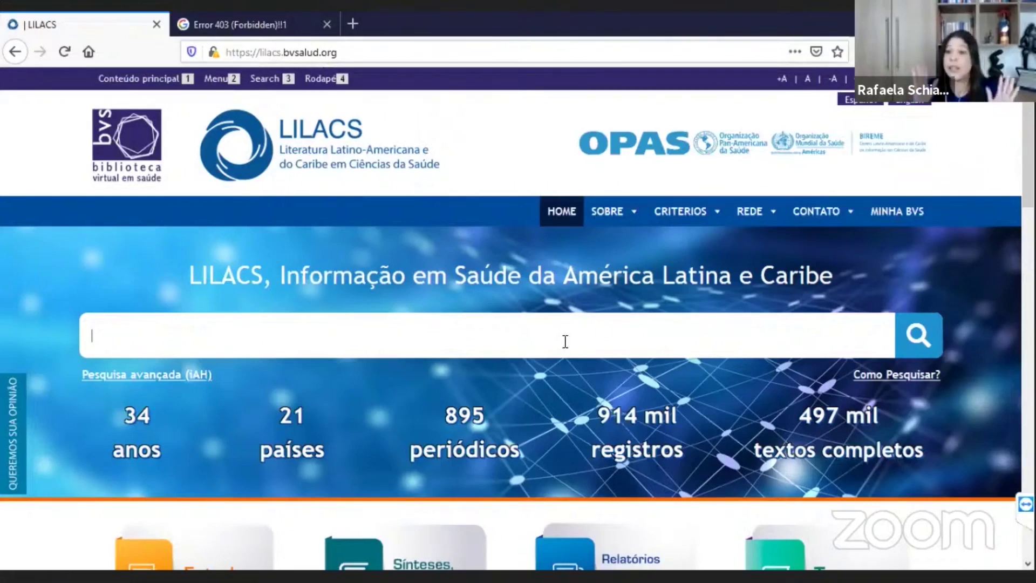
{"action": "type", "text": "de"}
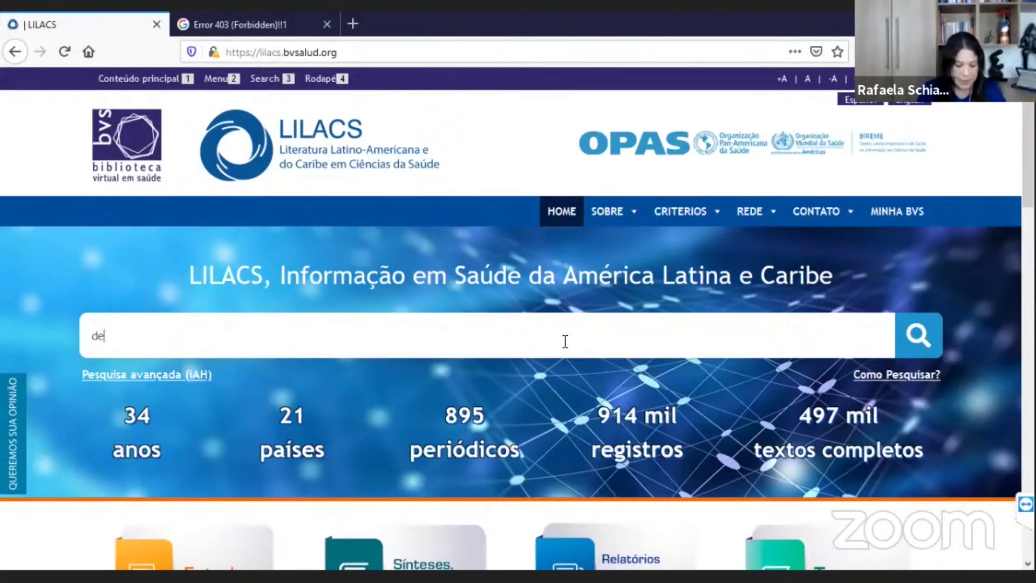
{"action": "type", "text": "press"}
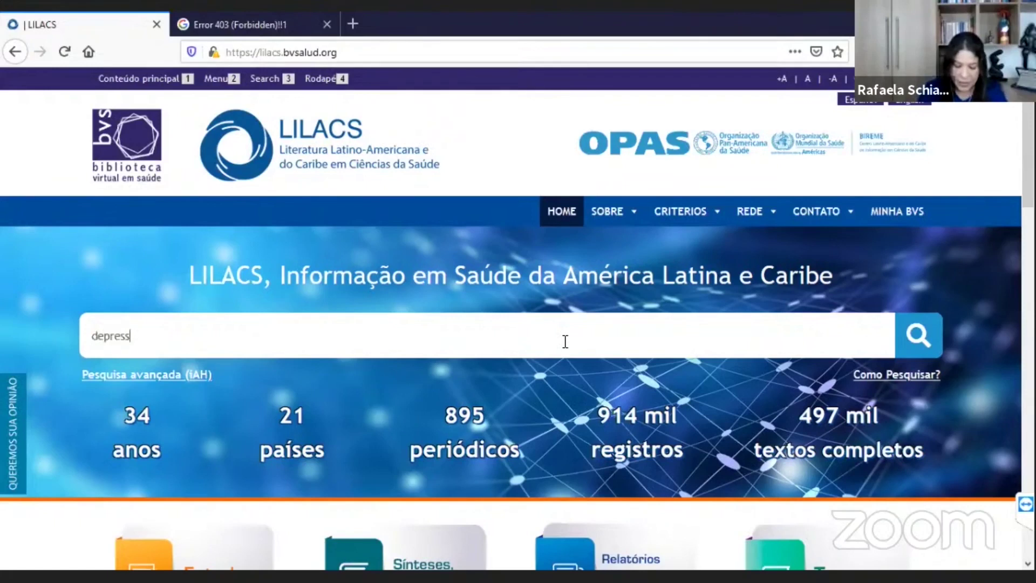
{"action": "type", "text": "ão pós-par"}
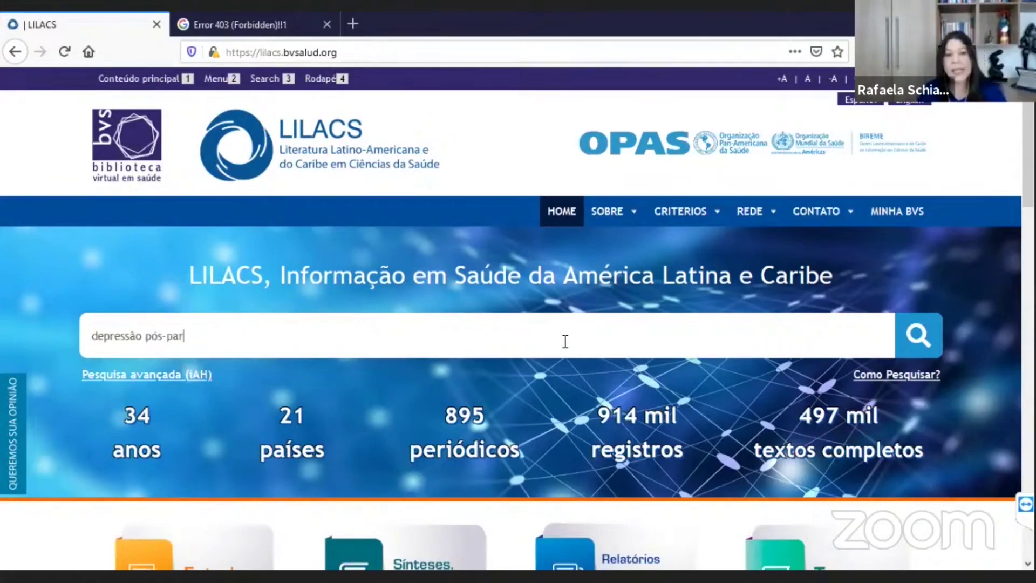
{"action": "type", "text": "to"}
{"action": "key", "text": "Return"}
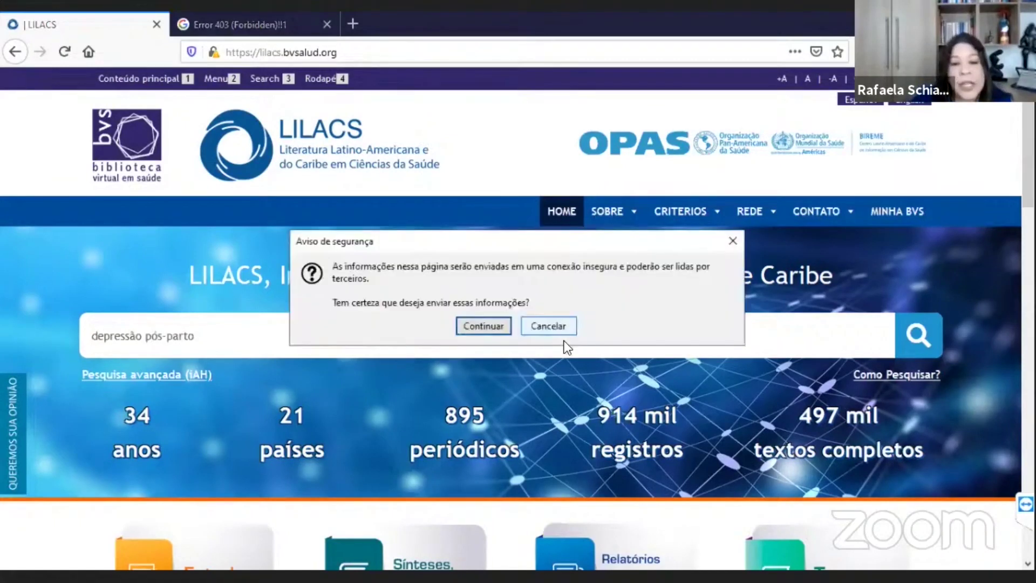
{"action": "left_click", "coordinate": [497, 329]}
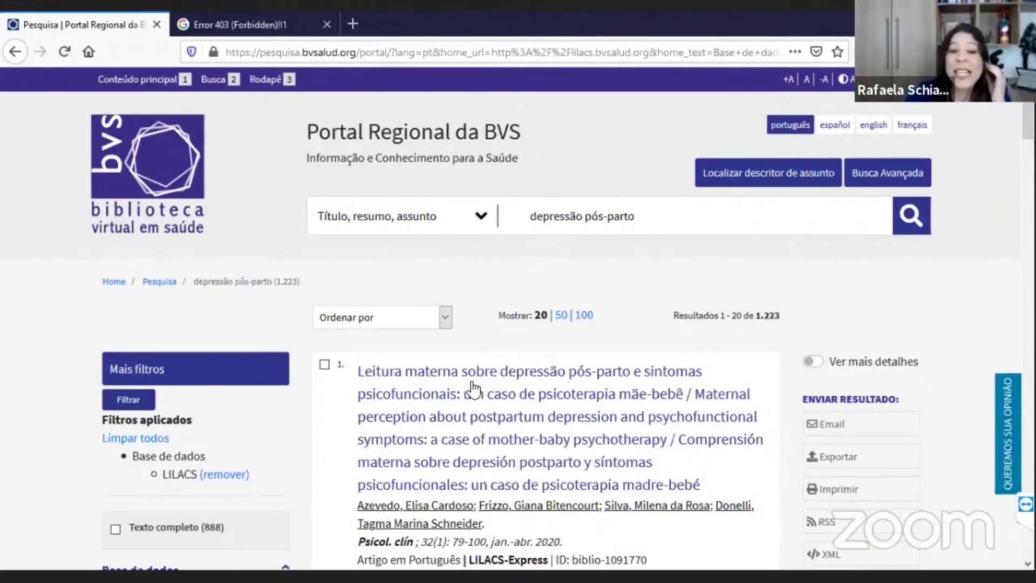
Step: Examine the first LILACS results, checking each article's title, authors, journal, language and source database
{"action": "scroll", "coordinate": [473, 387], "scroll_direction": "down", "scroll_amount": 1}
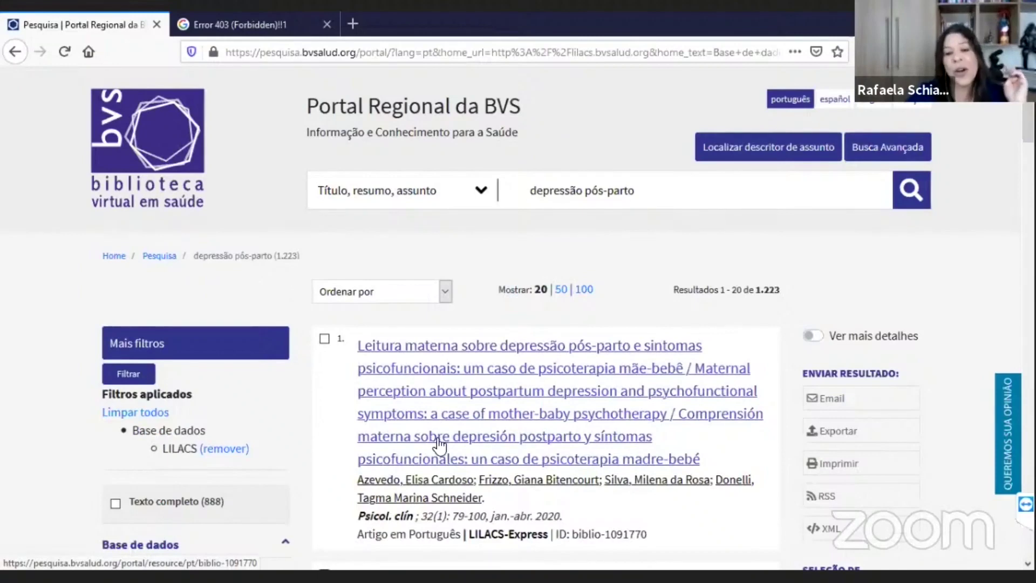
{"action": "scroll", "coordinate": [547, 483], "scroll_direction": "down", "scroll_amount": 2}
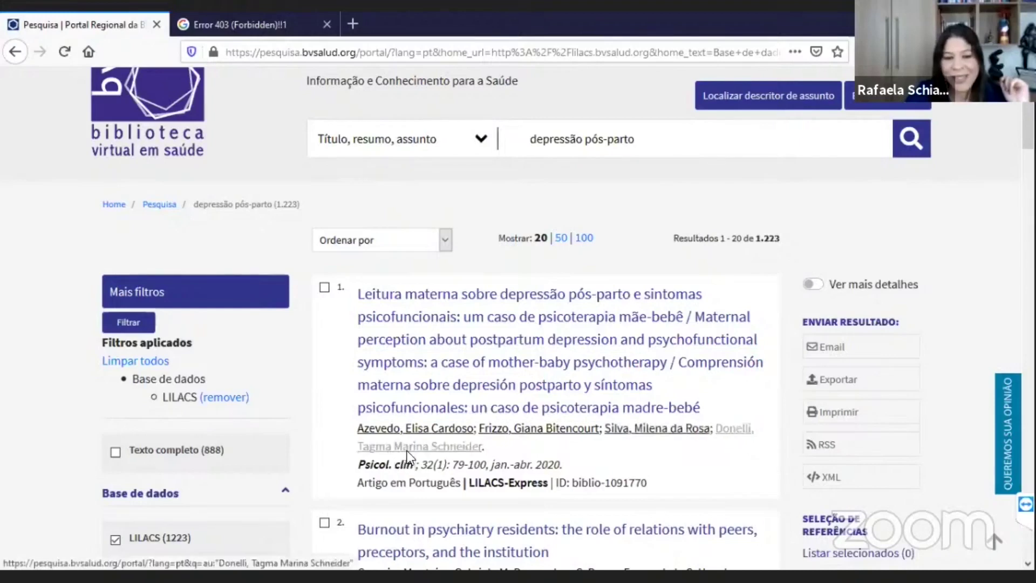
{"action": "left_click", "coordinate": [422, 449]}
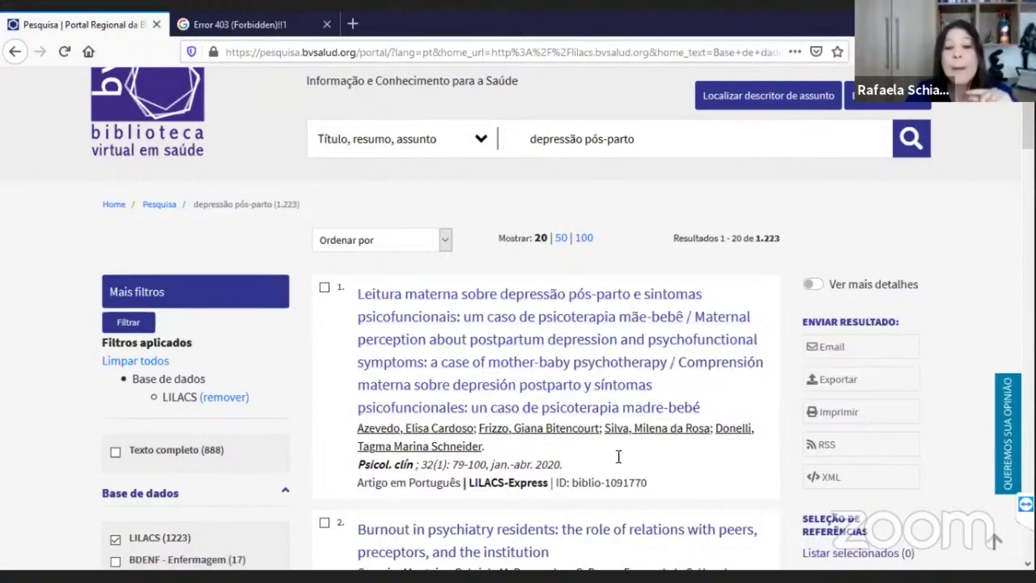
{"action": "scroll", "coordinate": [619, 456], "scroll_direction": "down", "scroll_amount": 3}
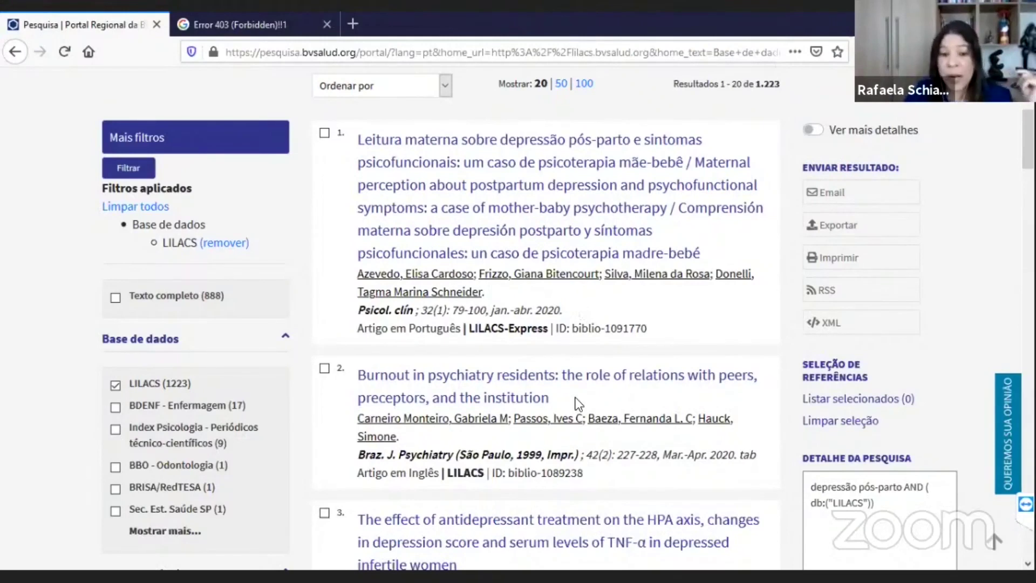
{"action": "scroll", "coordinate": [578, 404], "scroll_direction": "down", "scroll_amount": 2}
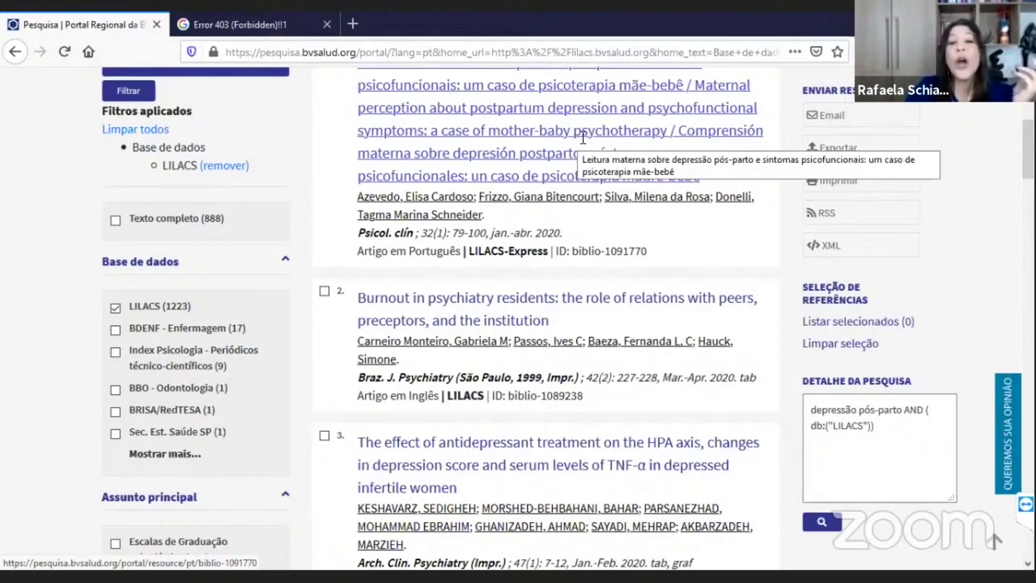
{"action": "scroll", "coordinate": [583, 138], "scroll_direction": "up", "scroll_amount": 5}
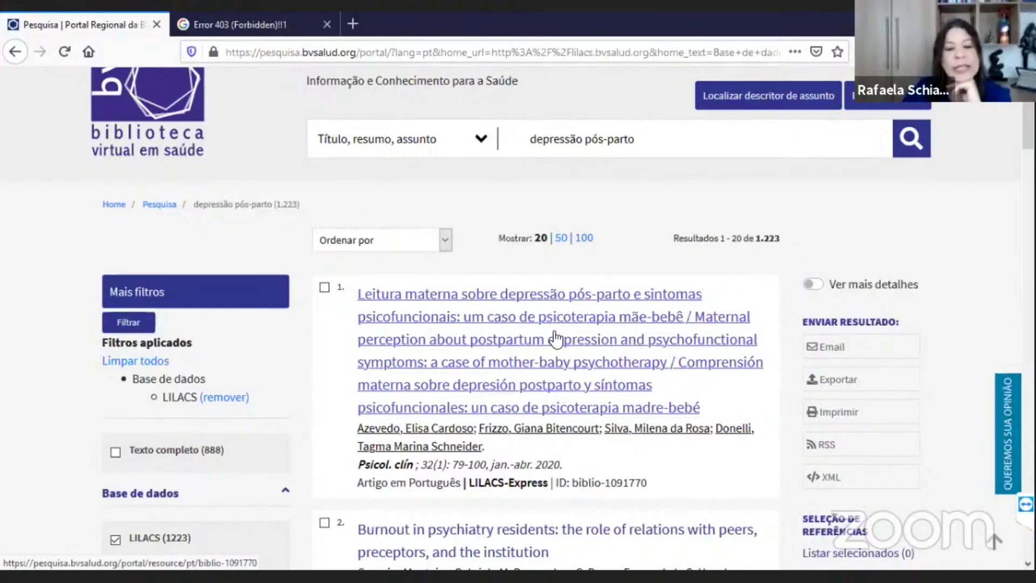
Step: Scan further down the LILACS results and filters, checking which article titles actually deal with postpartum depression
{"action": "scroll", "coordinate": [542, 368], "scroll_direction": "down", "scroll_amount": 5}
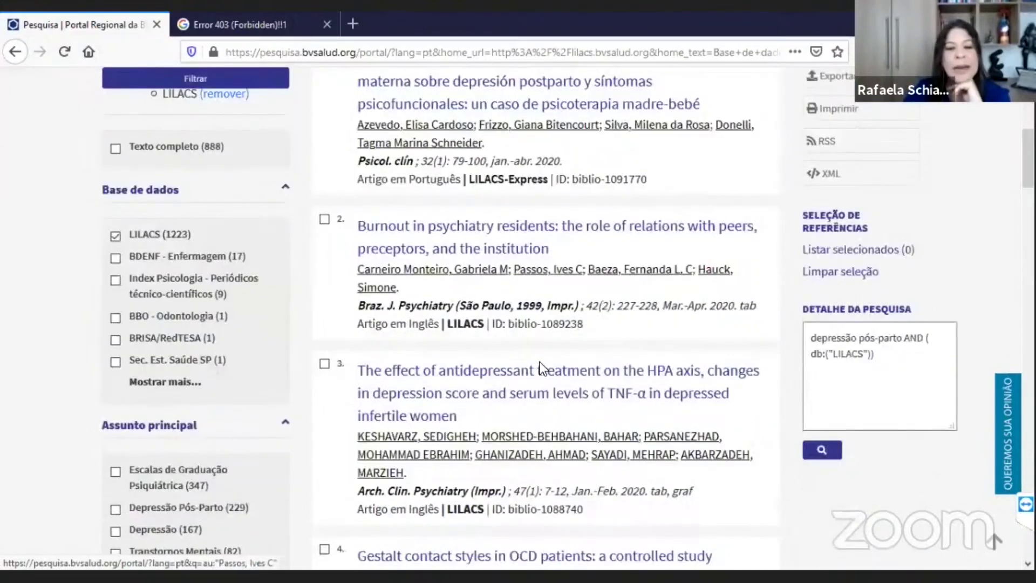
{"action": "scroll", "coordinate": [542, 368], "scroll_direction": "down", "scroll_amount": 3}
{"action": "scroll", "coordinate": [542, 369], "scroll_direction": "down", "scroll_amount": 3}
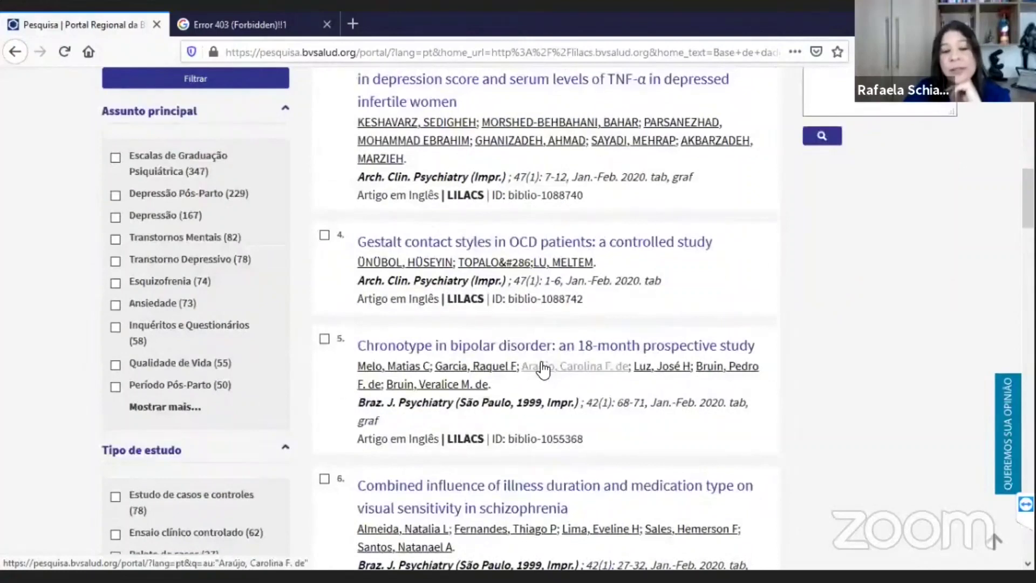
{"action": "scroll", "coordinate": [542, 370], "scroll_direction": "down", "scroll_amount": 3}
{"action": "scroll", "coordinate": [542, 369], "scroll_direction": "down", "scroll_amount": 3}
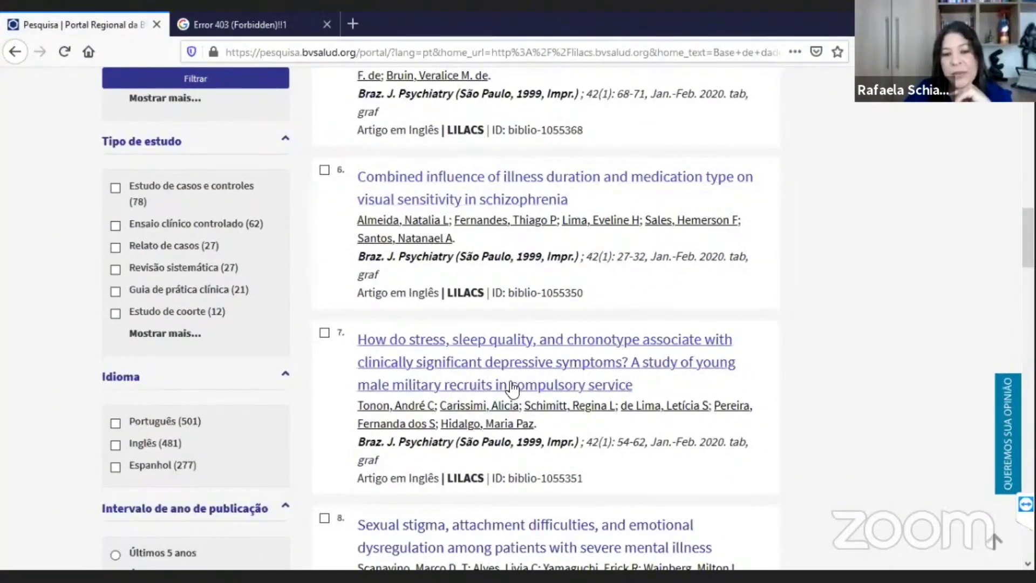
{"action": "scroll", "coordinate": [511, 381], "scroll_direction": "down", "scroll_amount": 1}
{"action": "scroll", "coordinate": [511, 381], "scroll_direction": "down", "scroll_amount": 3}
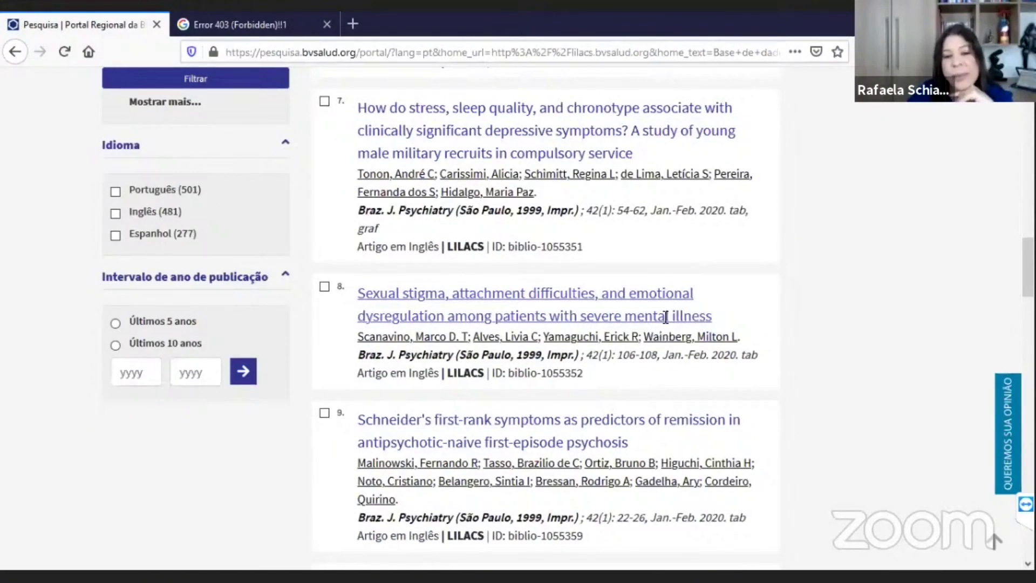
{"action": "scroll", "coordinate": [615, 367], "scroll_direction": "down", "scroll_amount": 3}
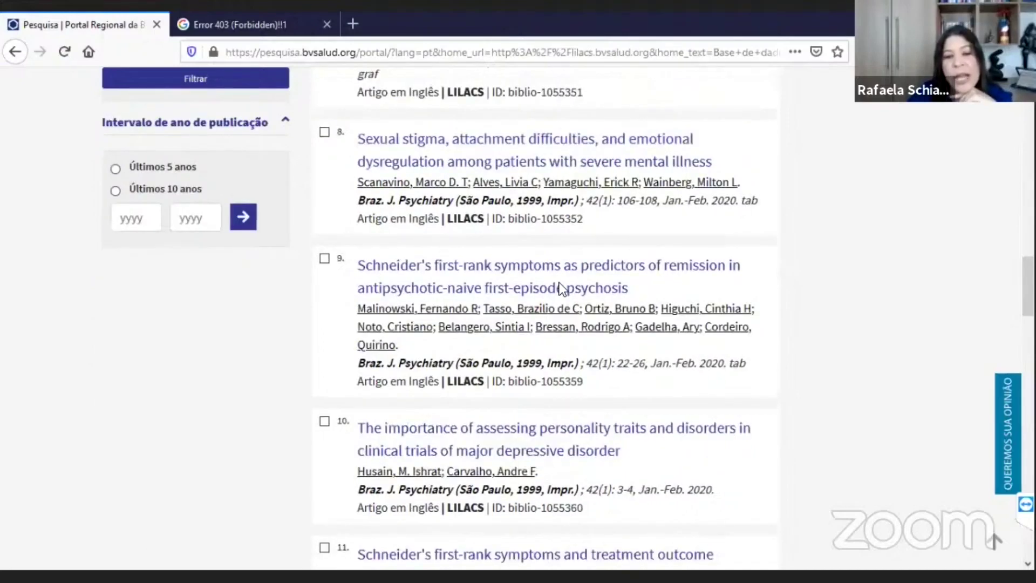
{"action": "scroll", "coordinate": [561, 302], "scroll_direction": "down", "scroll_amount": 3}
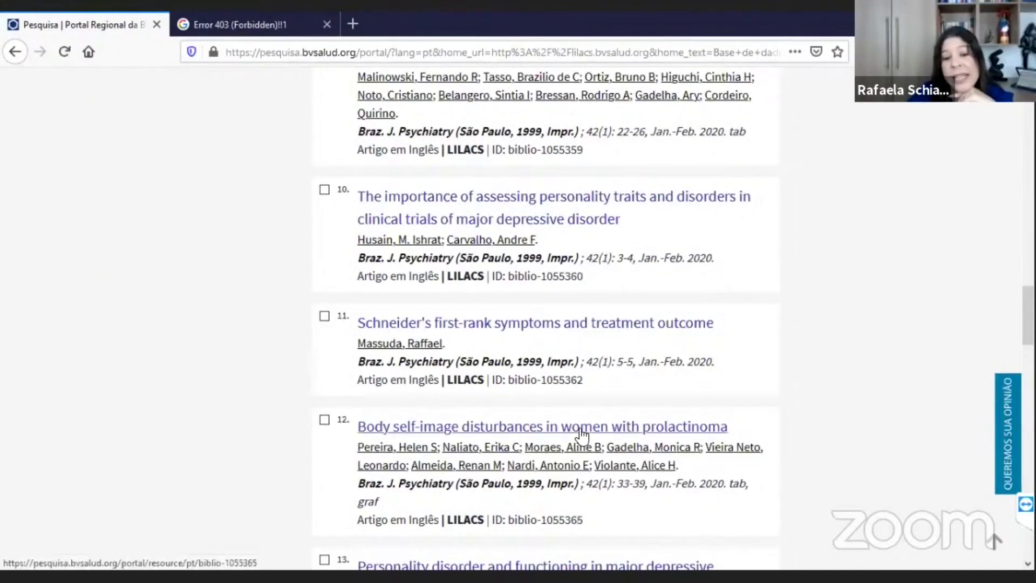
{"action": "scroll", "coordinate": [581, 434], "scroll_direction": "down", "scroll_amount": 4}
{"action": "scroll", "coordinate": [581, 429], "scroll_direction": "down", "scroll_amount": 1}
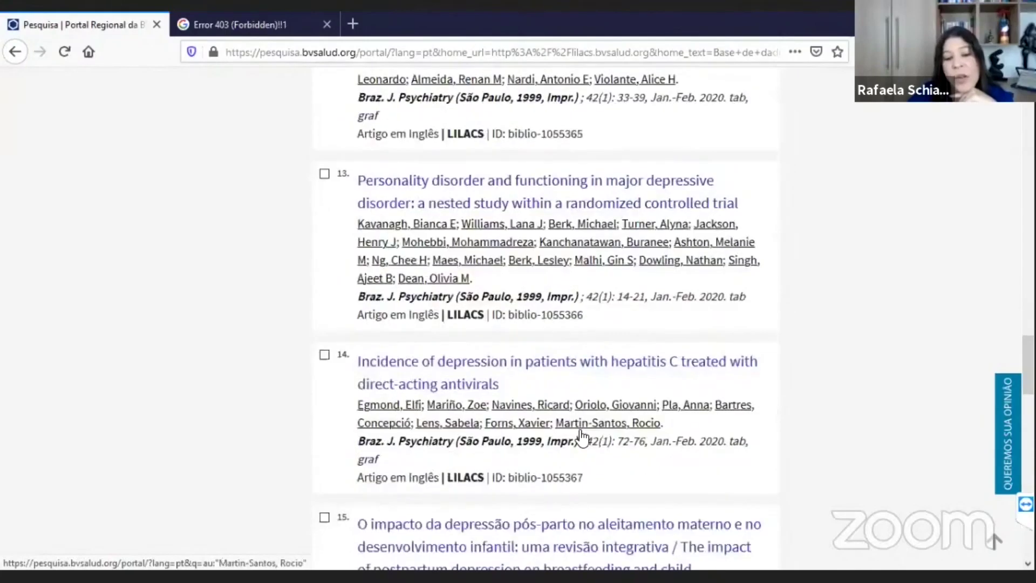
{"action": "scroll", "coordinate": [582, 434], "scroll_direction": "down", "scroll_amount": 3}
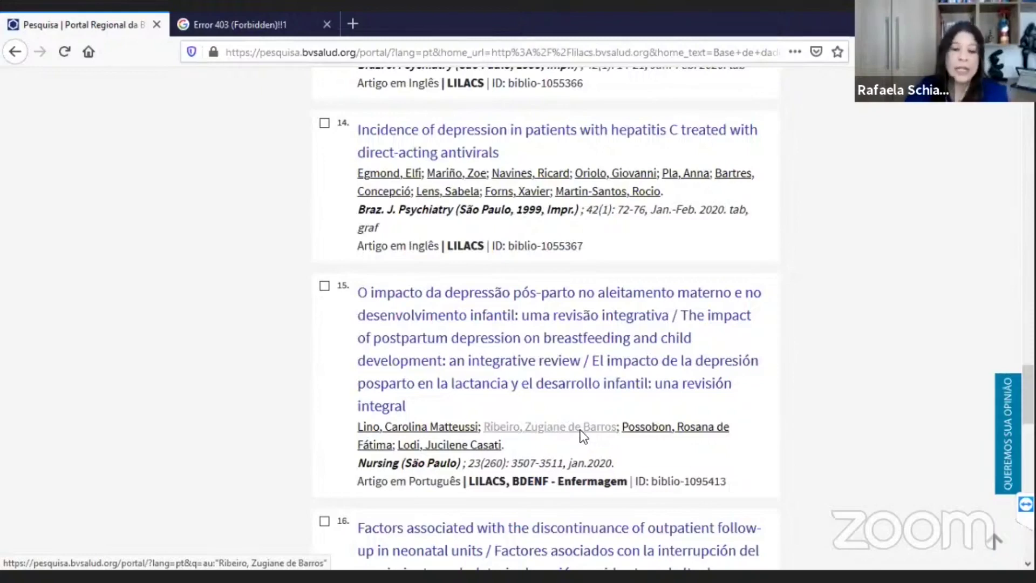
Step: Examine the remaining LILACS results on this page, checking which article titles concern postpartum depression, and return to the start of the list
{"action": "scroll", "coordinate": [588, 415], "scroll_direction": "down", "scroll_amount": 4}
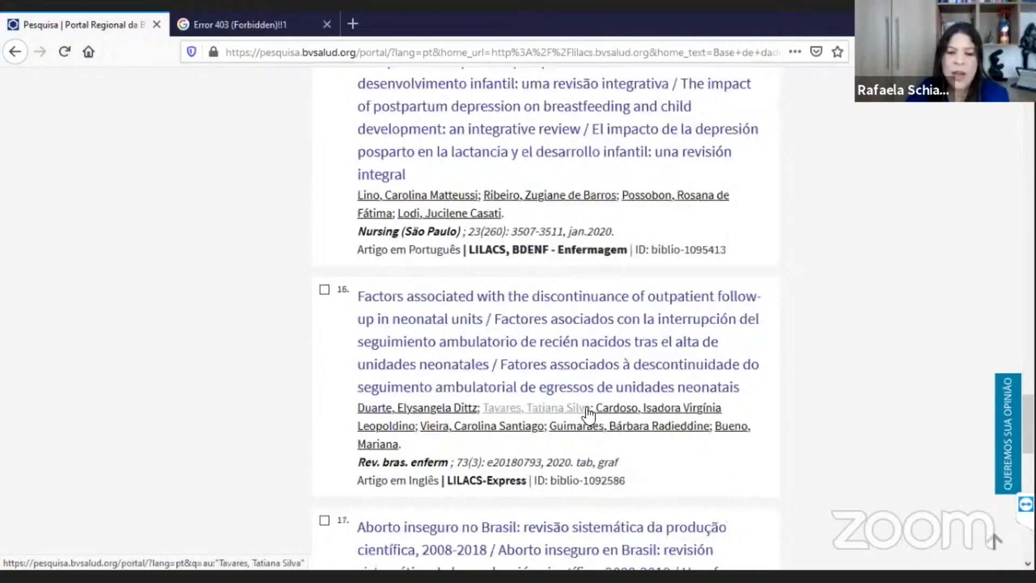
{"action": "scroll", "coordinate": [588, 414], "scroll_direction": "down", "scroll_amount": 4}
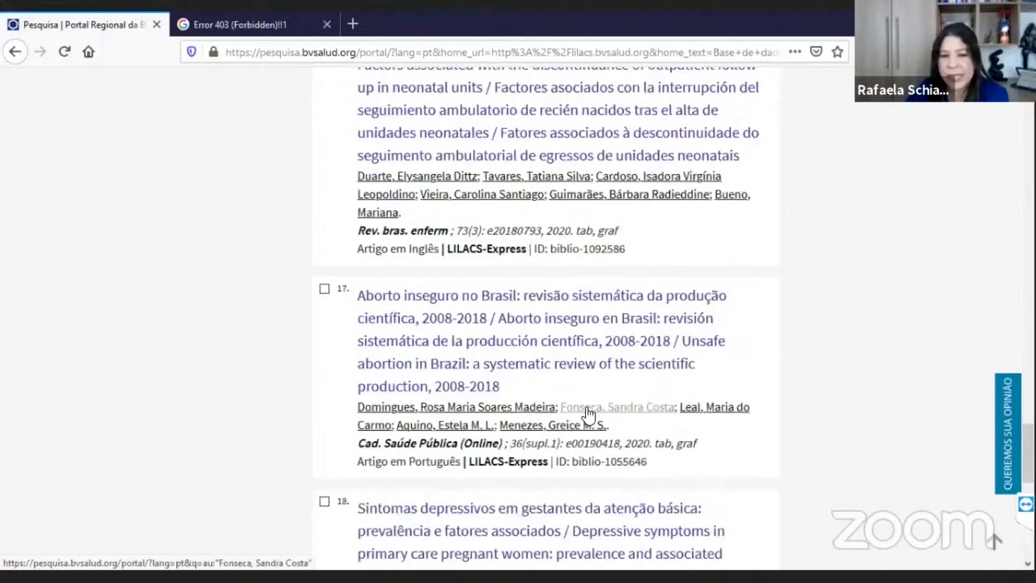
{"action": "scroll", "coordinate": [561, 201], "scroll_direction": "down", "scroll_amount": 3}
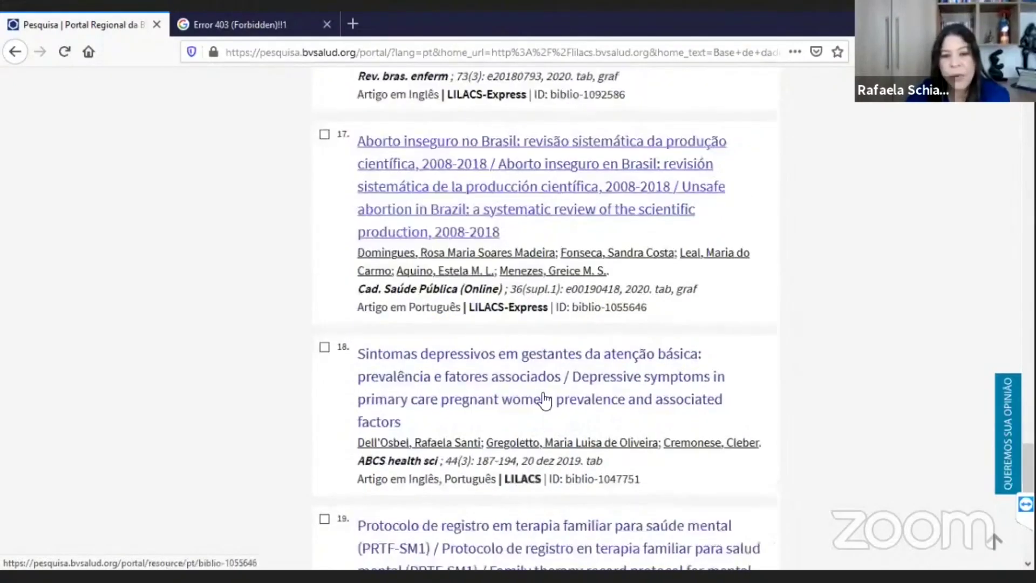
{"action": "scroll", "coordinate": [546, 404], "scroll_direction": "down", "scroll_amount": 4}
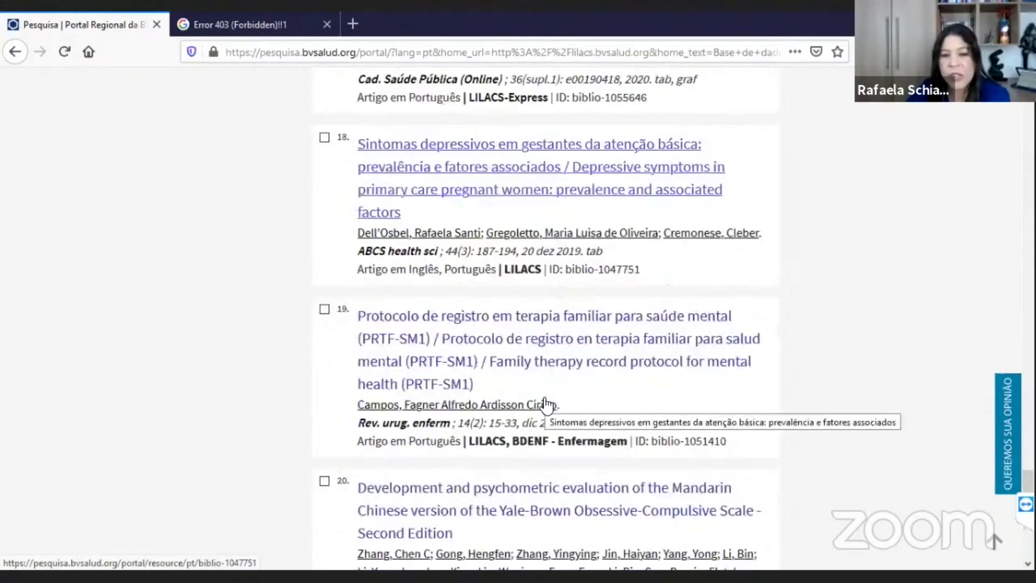
{"action": "scroll", "coordinate": [546, 405], "scroll_direction": "down", "scroll_amount": 1}
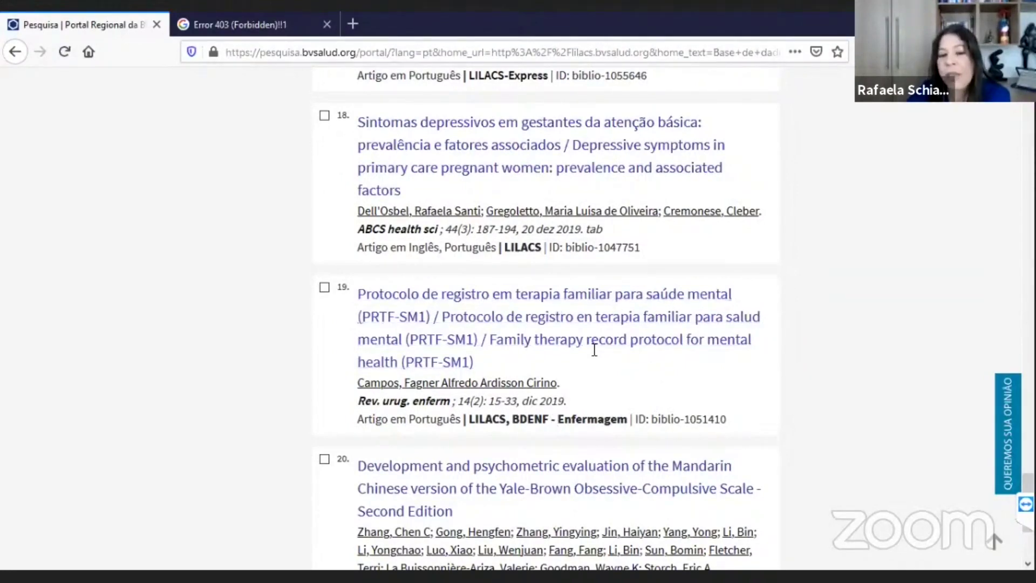
{"action": "scroll", "coordinate": [627, 389], "scroll_direction": "down", "scroll_amount": 3}
{"action": "scroll", "coordinate": [627, 389], "scroll_direction": "up", "scroll_amount": 5}
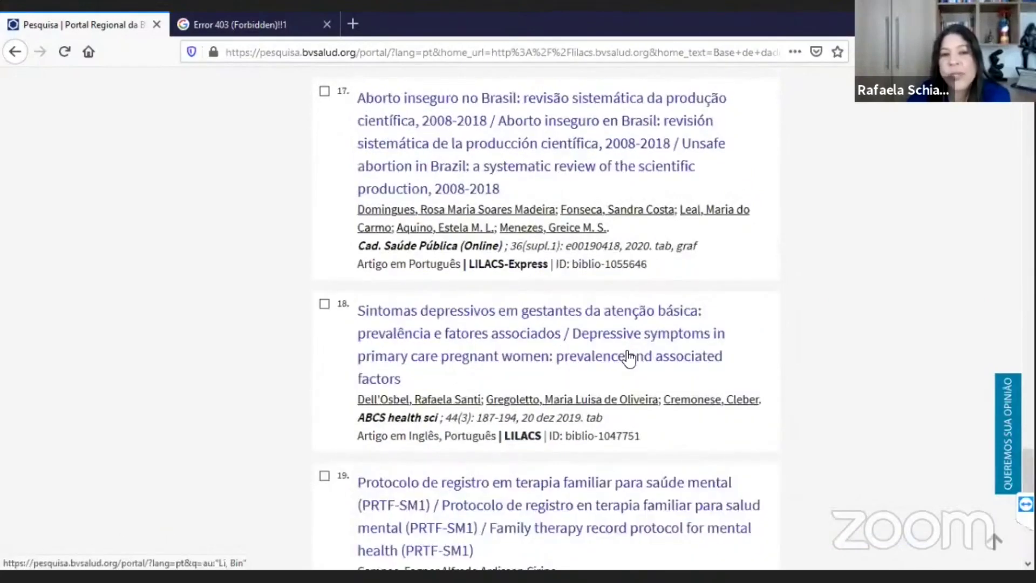
{"action": "scroll", "coordinate": [627, 354], "scroll_direction": "up", "scroll_amount": 15}
{"action": "scroll", "coordinate": [626, 351], "scroll_direction": "up", "scroll_amount": 8}
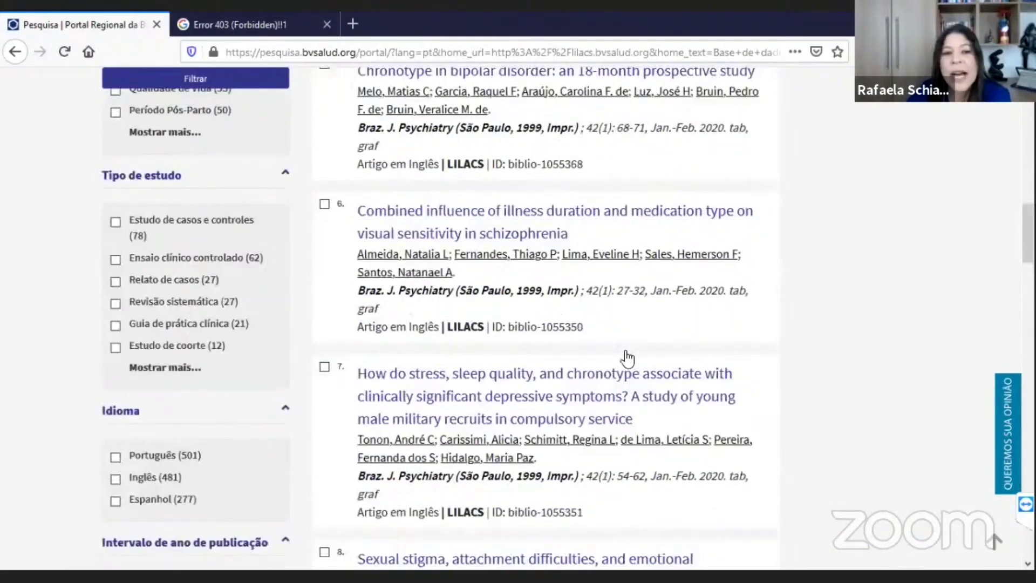
{"action": "scroll", "coordinate": [553, 389], "scroll_direction": "up", "scroll_amount": 13}
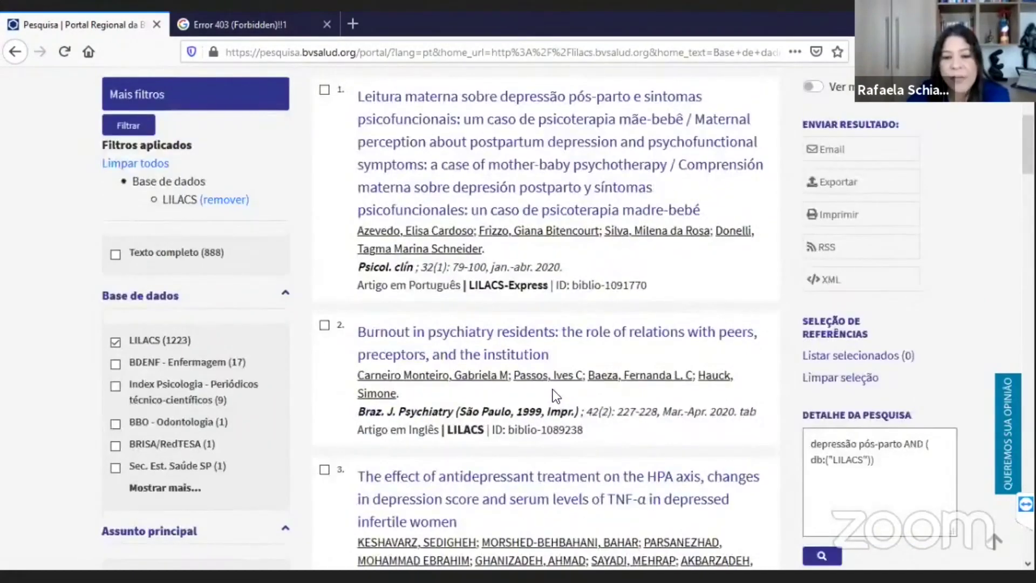
Step: Open the first LILACS result, "Leitura materna sobre depressão pós-parto e sintomas psicofuncionais", read its Portuguese abstract, and return to the results list
{"action": "scroll", "coordinate": [526, 389], "scroll_direction": "up", "scroll_amount": 4}
{"action": "left_click", "coordinate": [524, 389]}
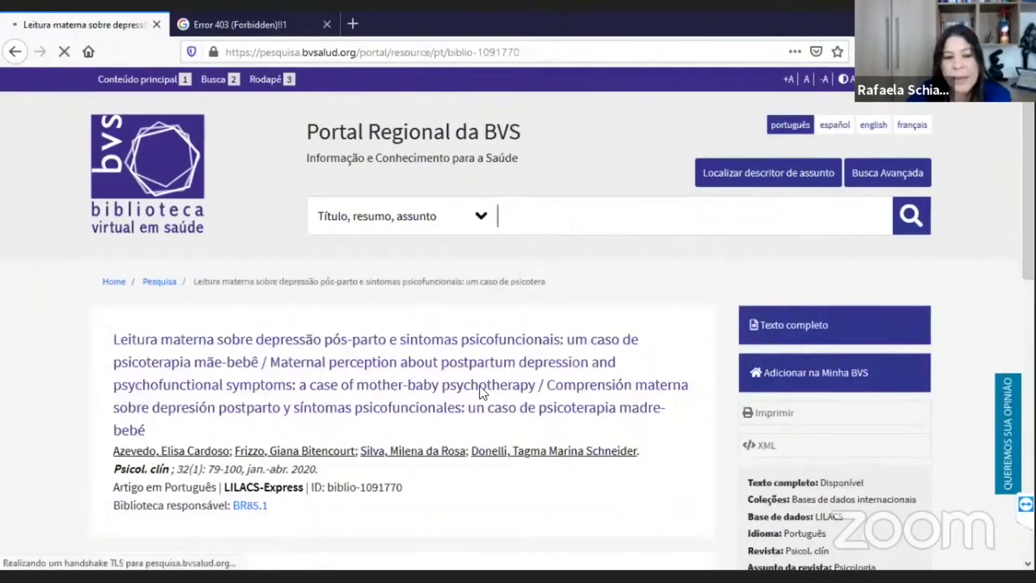
{"action": "scroll", "coordinate": [481, 386], "scroll_direction": "down", "scroll_amount": 3}
{"action": "scroll", "coordinate": [461, 318], "scroll_direction": "down", "scroll_amount": 4}
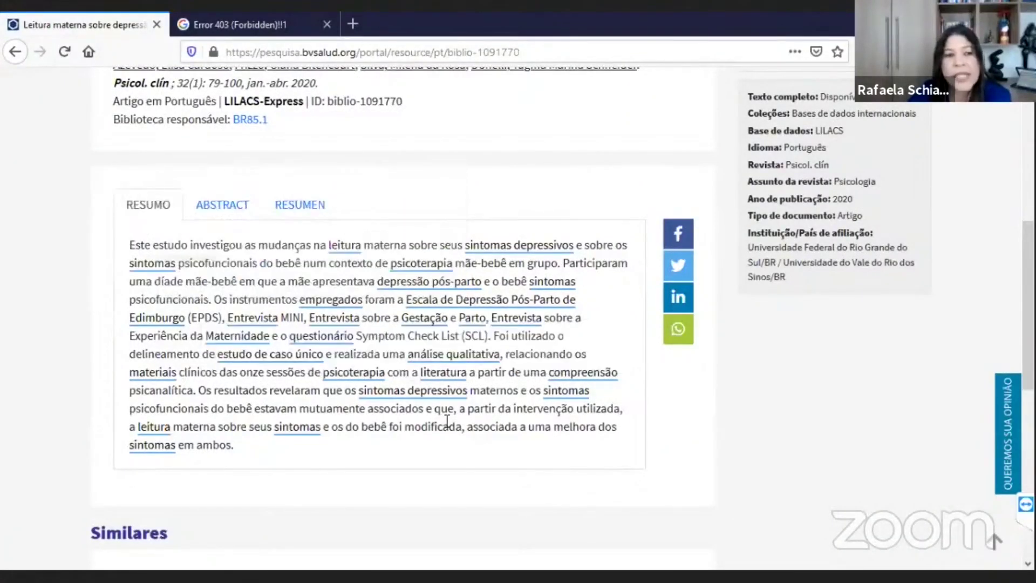
{"action": "left_click", "coordinate": [14, 52]}
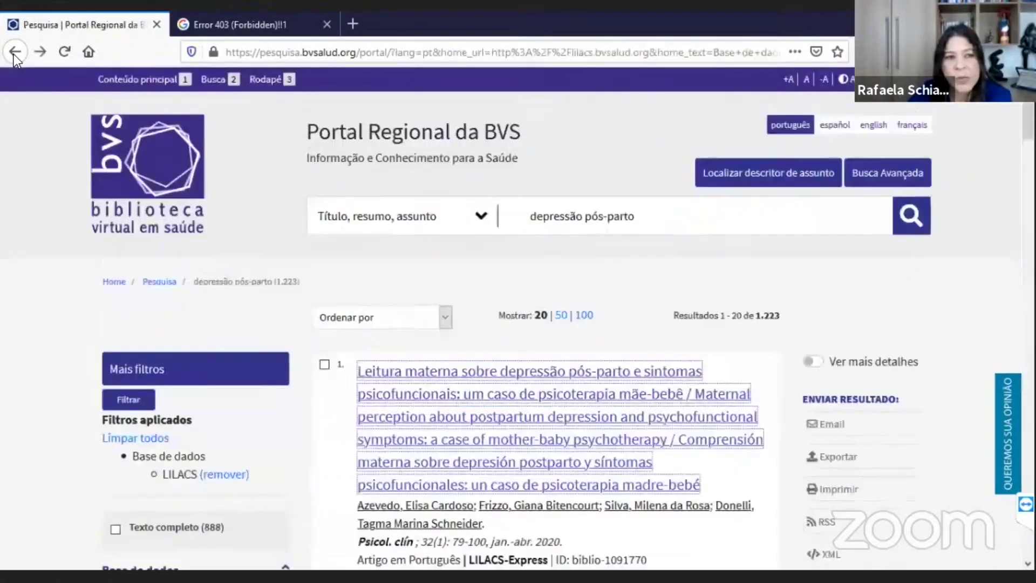
Step: Return to the Google results, search for "acacemico", and open the Google Acadêmico - Google Scholar result
{"action": "left_click", "coordinate": [14, 52]}
{"action": "left_click", "coordinate": [15, 52]}
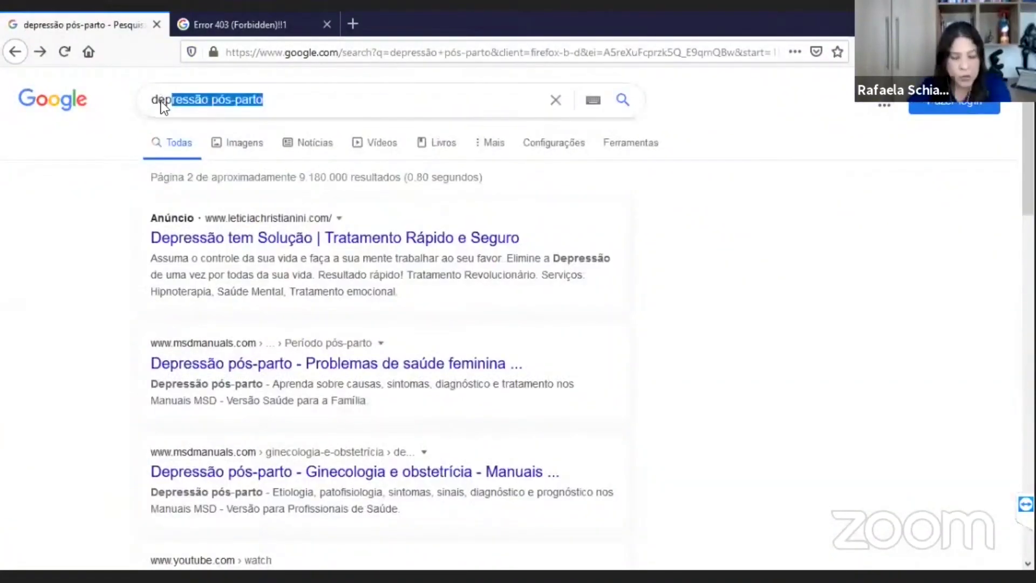
{"action": "triple_click", "coordinate": [162, 101]}
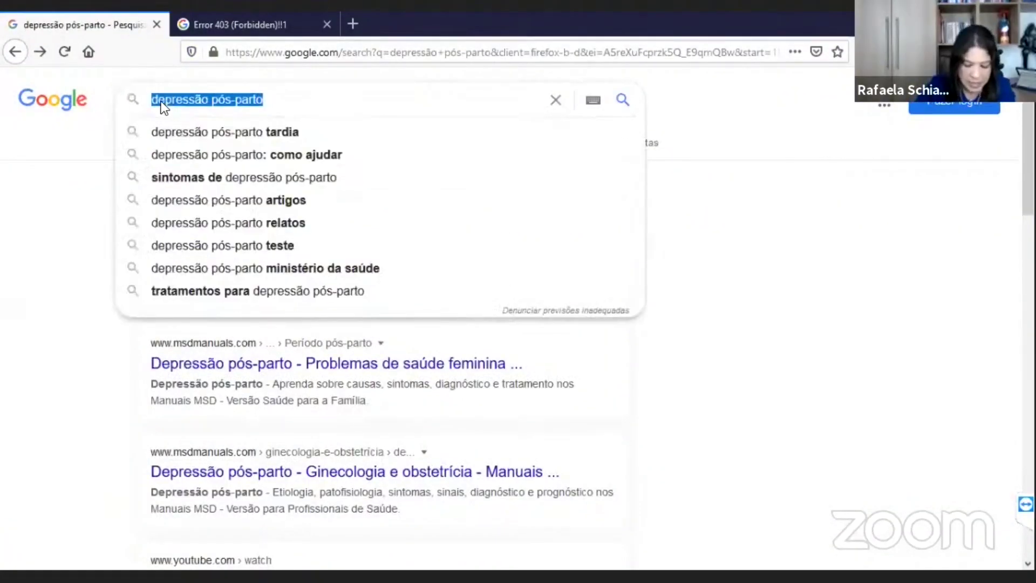
{"action": "type", "text": "acacemic"}
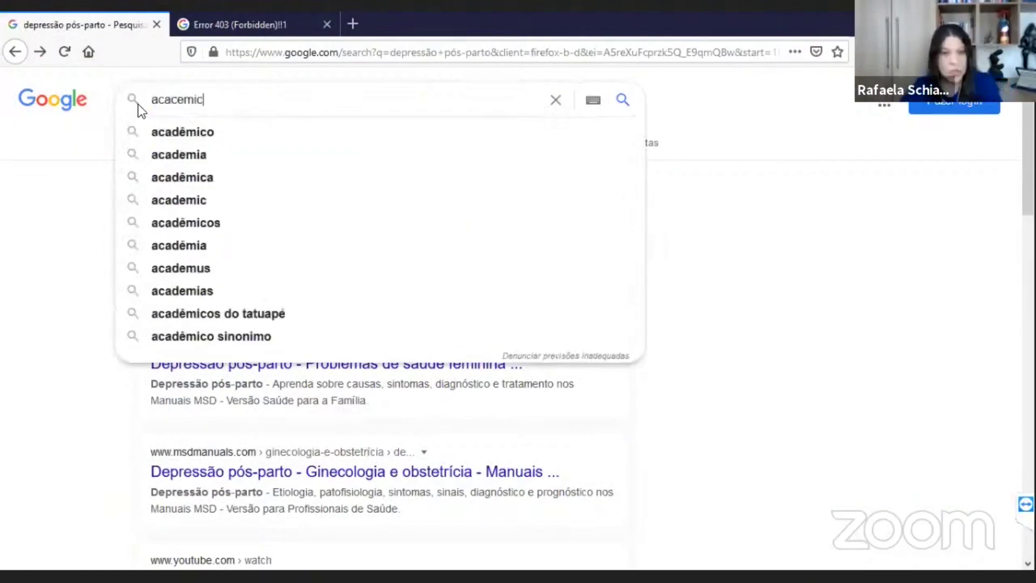
{"action": "type", "text": "o"}
{"action": "key", "text": "Return"}
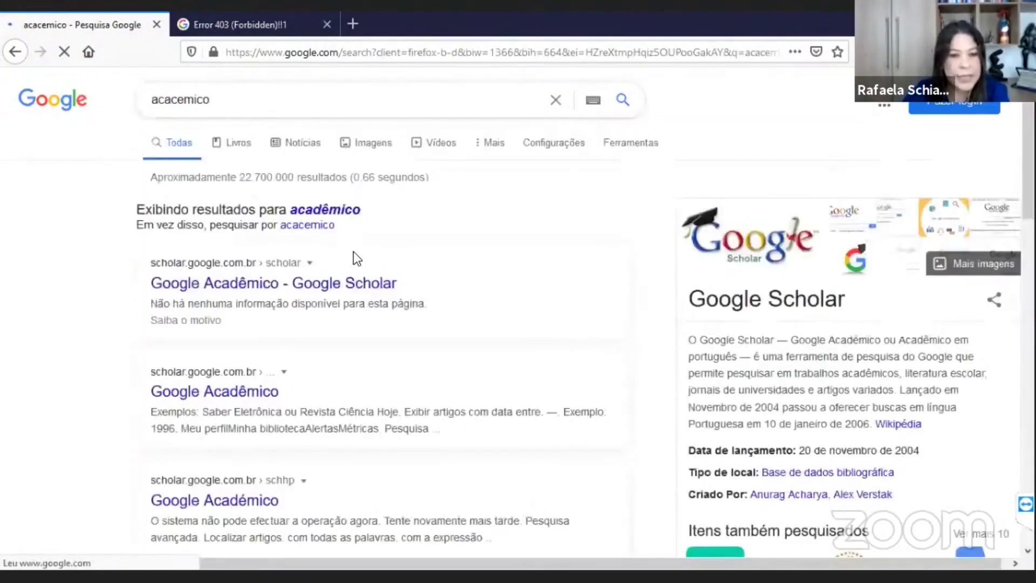
{"action": "left_click", "coordinate": [332, 283]}
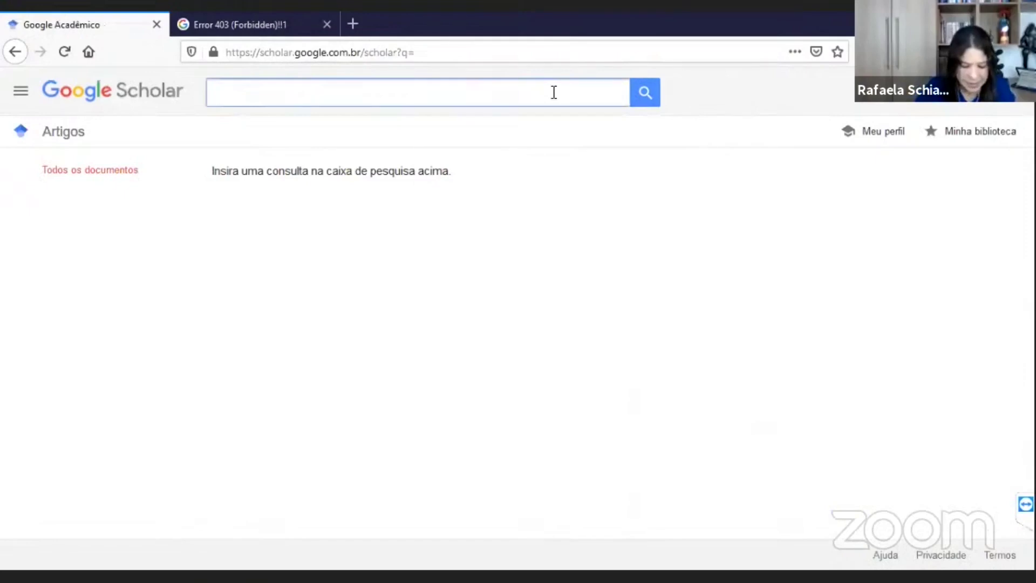
Step: Search Google Scholar for "amamentação e vinculação"
{"action": "type", "text": "amamentaç"}
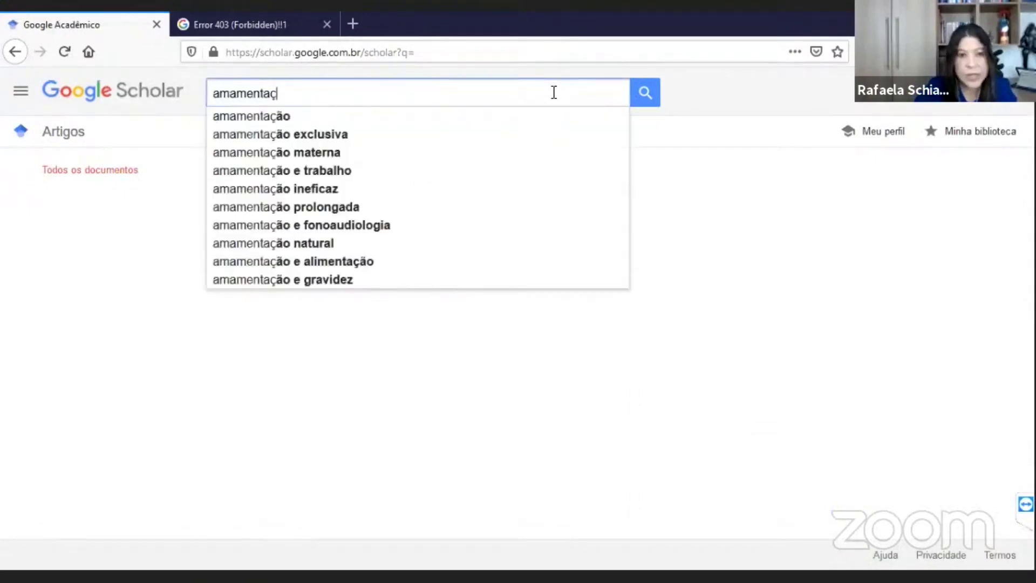
{"action": "type", "text": "ão e vi"}
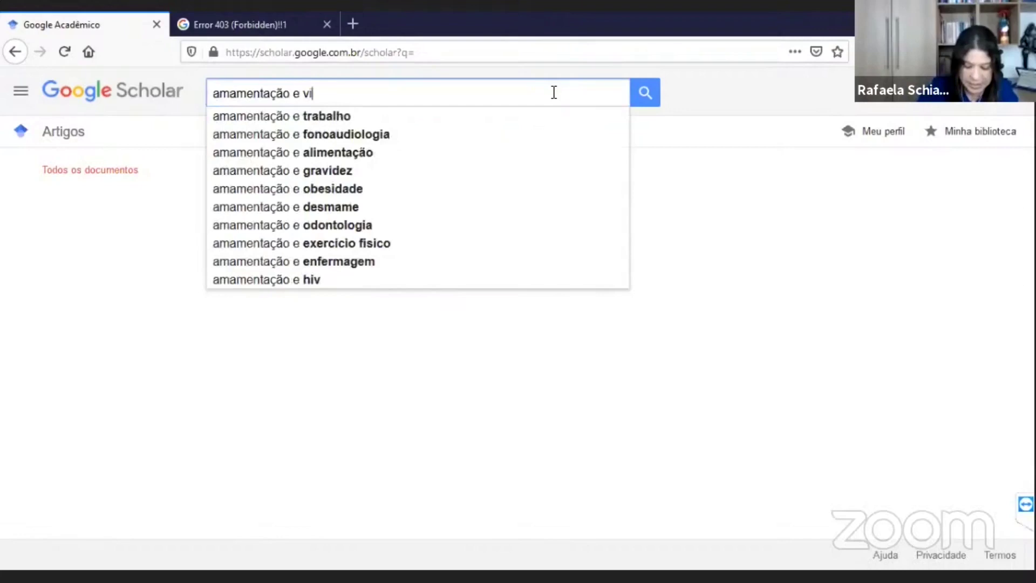
{"action": "type", "text": "ncul"}
{"action": "key", "text": "Down"}
{"action": "key", "text": "Down"}
{"action": "key", "text": "Return"}
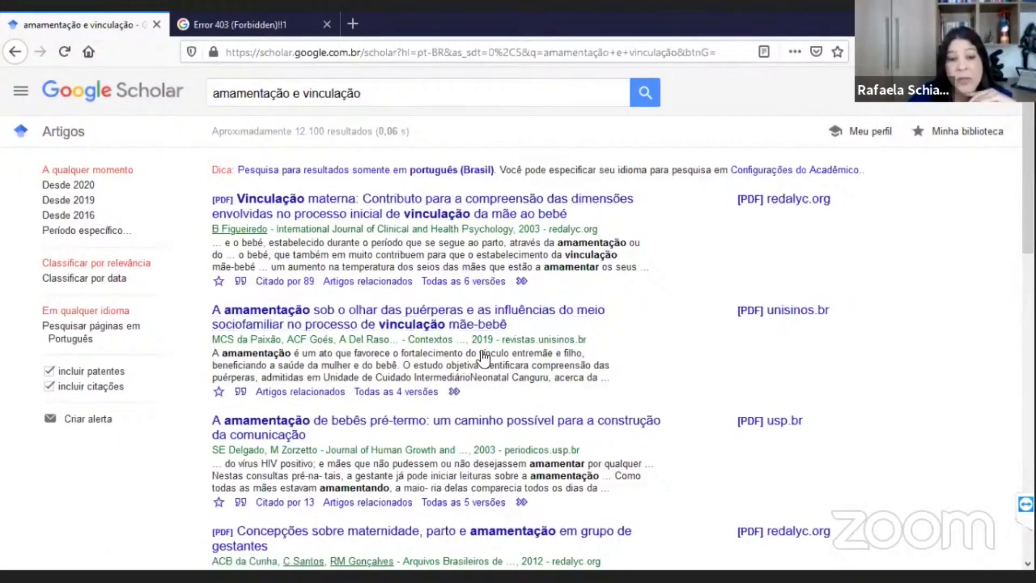
Step: Open the article "A amamentação sob o olhar das puérperas" from Contextos Clínicos and read its abstract and keywords
{"action": "left_click", "coordinate": [422, 321]}
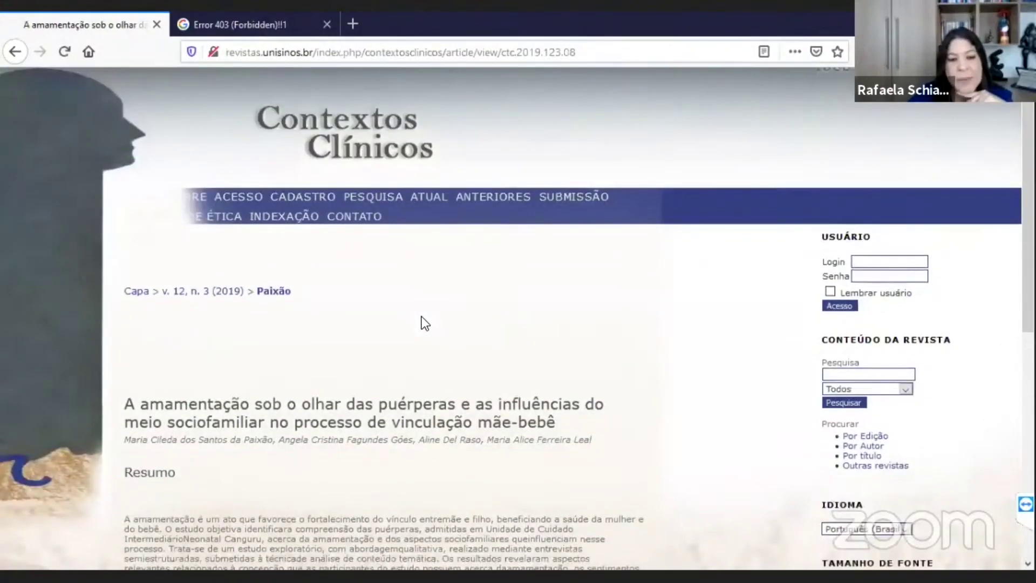
{"action": "scroll", "coordinate": [422, 322], "scroll_direction": "down", "scroll_amount": 3}
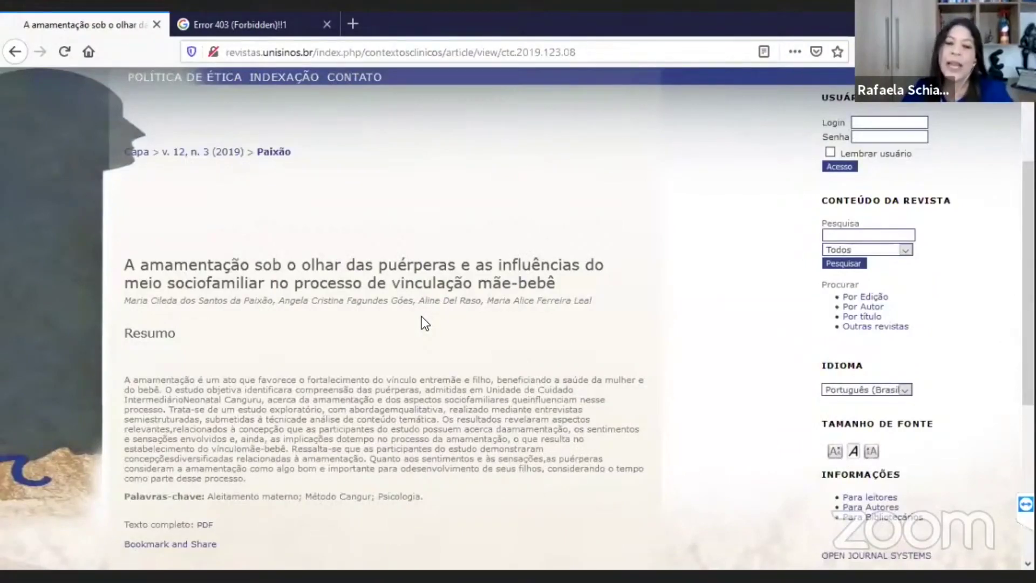
{"action": "scroll", "coordinate": [422, 318], "scroll_direction": "down", "scroll_amount": 3}
{"action": "scroll", "coordinate": [423, 317], "scroll_direction": "down", "scroll_amount": 1}
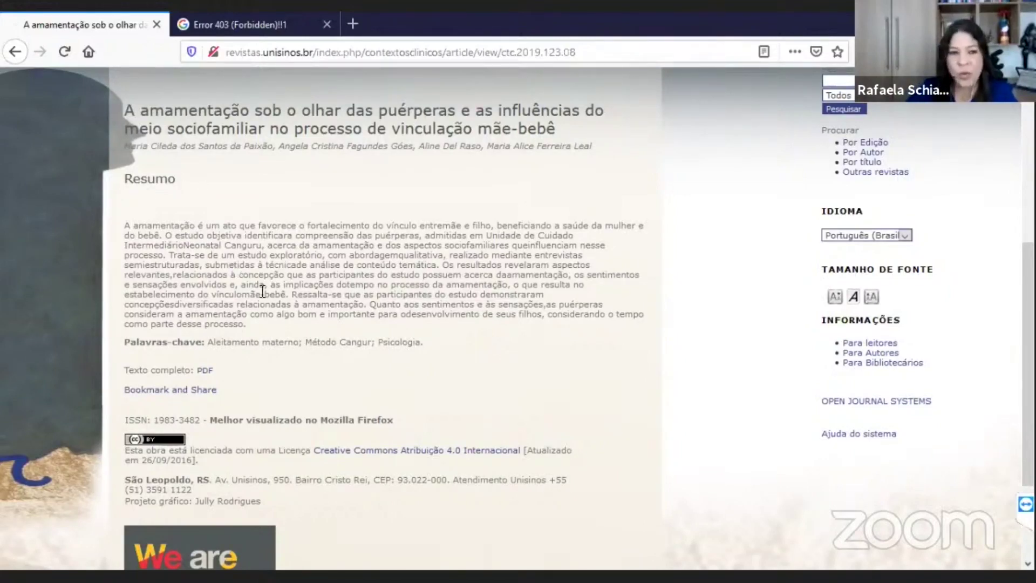
{"action": "triple_click", "coordinate": [163, 245]}
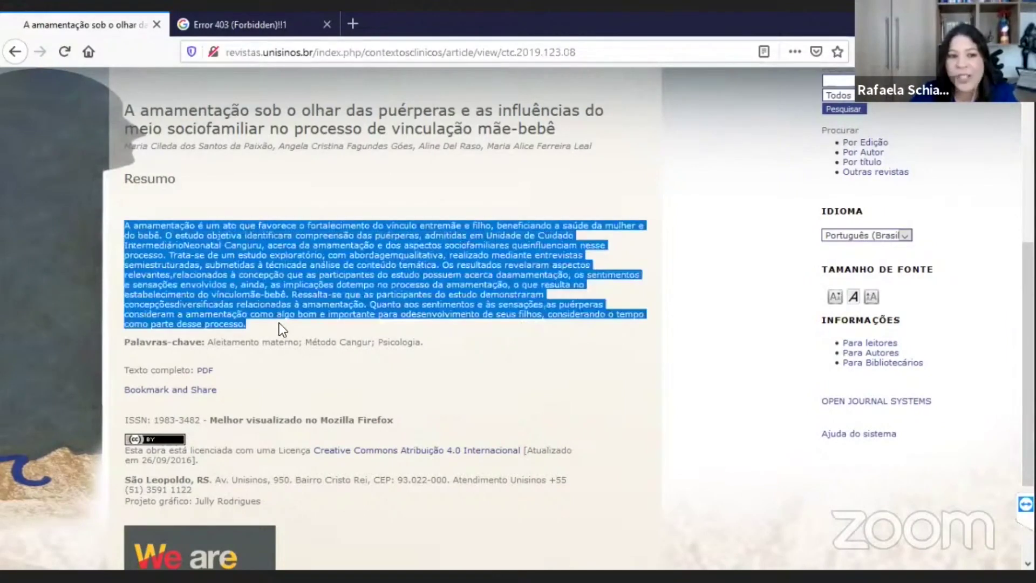
{"action": "left_click", "coordinate": [309, 325]}
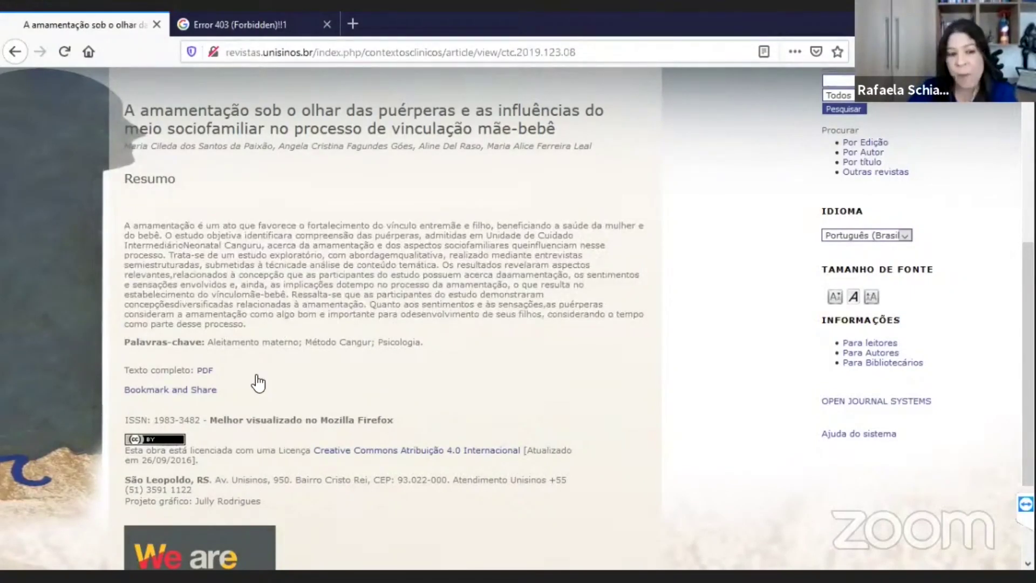
Step: Open the article's full-text PDF page, check it for the PDF download link, and return to the Google Scholar results
{"action": "left_click", "coordinate": [204, 371]}
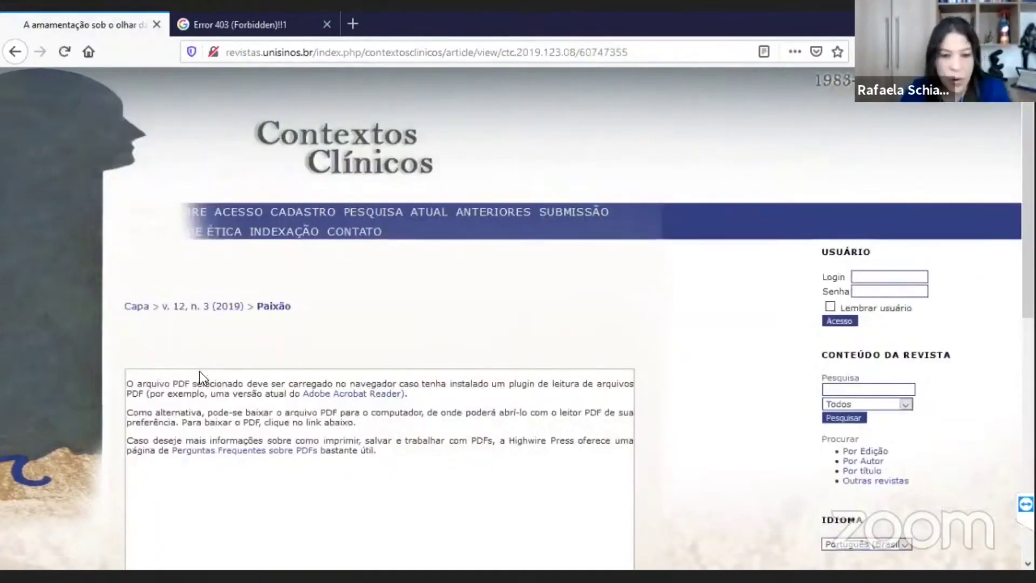
{"action": "scroll", "coordinate": [499, 351], "scroll_direction": "down", "scroll_amount": 8}
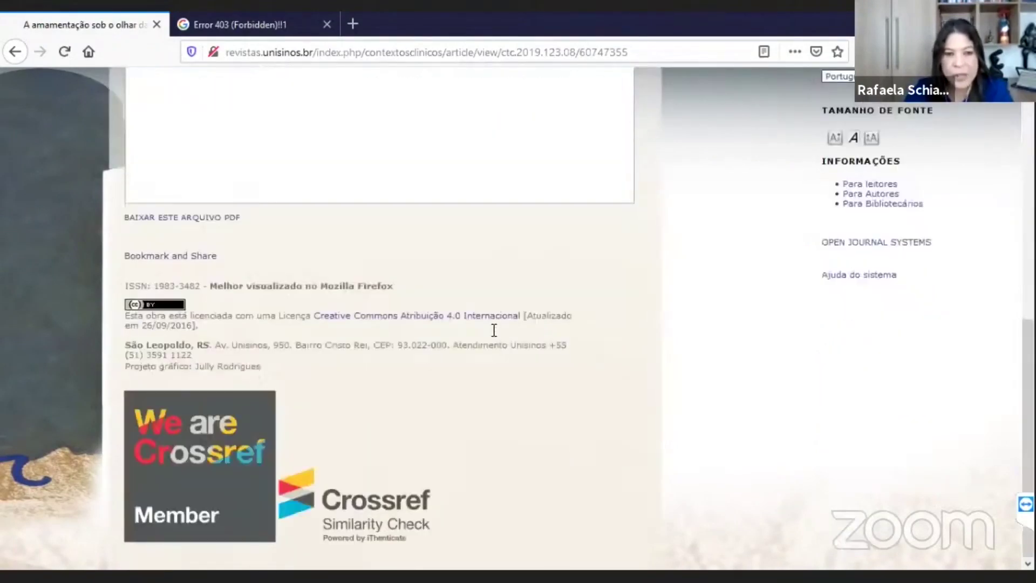
{"action": "scroll", "coordinate": [493, 329], "scroll_direction": "up", "scroll_amount": 10}
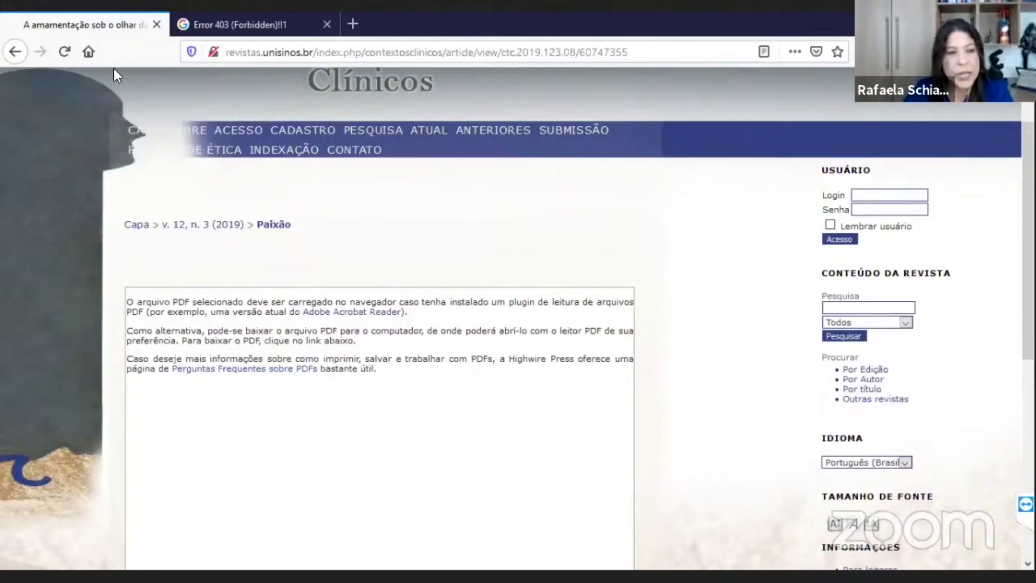
{"action": "left_click", "coordinate": [12, 52]}
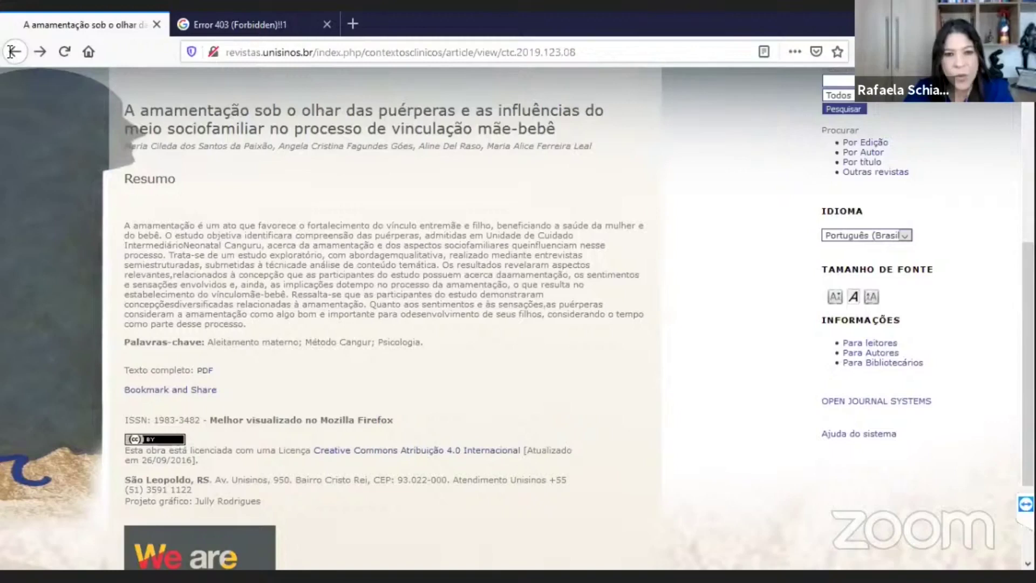
{"action": "left_click", "coordinate": [12, 52]}
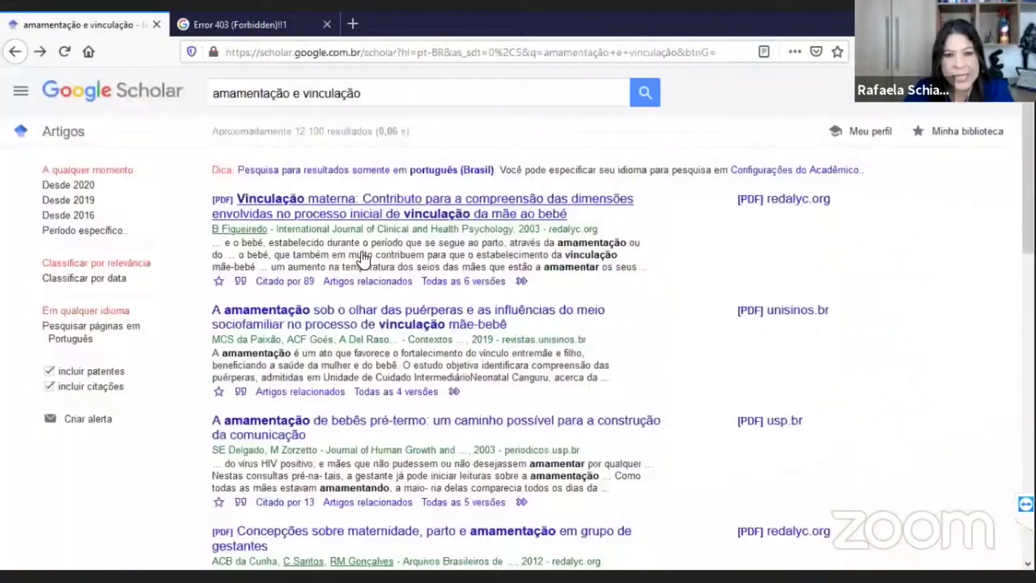
Step: Open the Redalyc PDF of "Vinculação materna", read its abstract on page 2, and skim the article through to page 7
{"action": "left_click", "coordinate": [364, 260]}
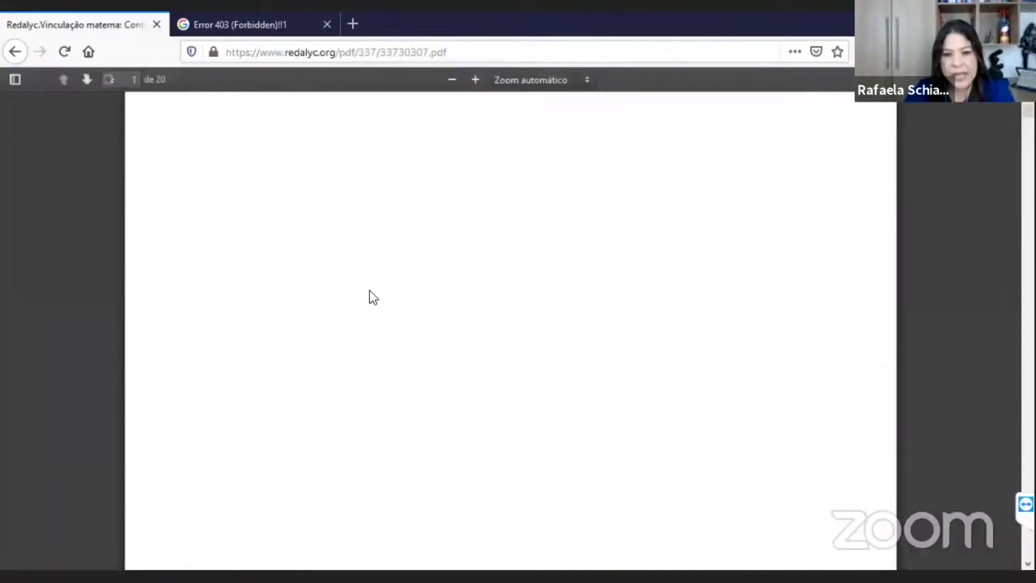
{"action": "scroll", "coordinate": [370, 292], "scroll_direction": "down", "scroll_amount": 10}
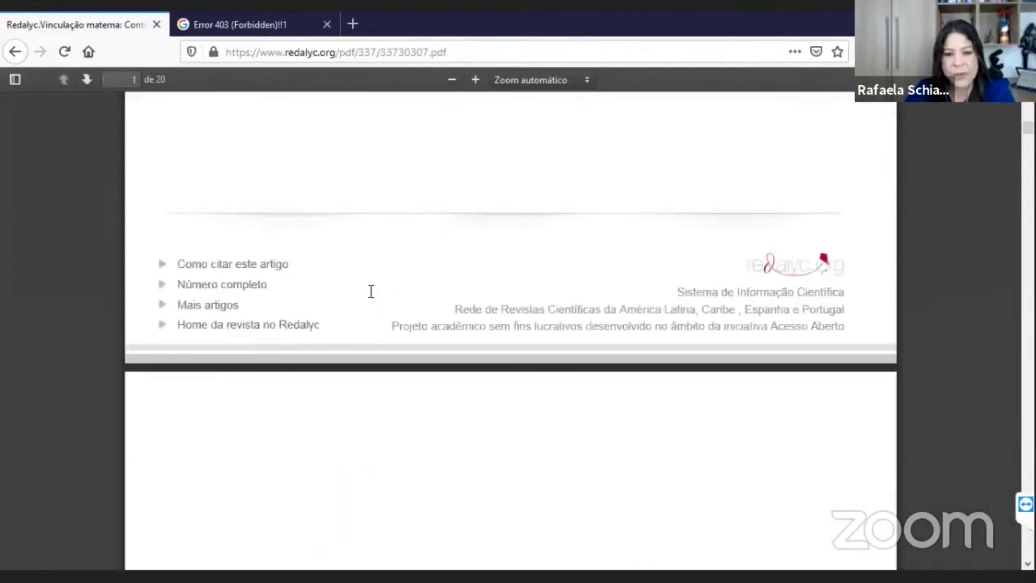
{"action": "scroll", "coordinate": [421, 305], "scroll_direction": "down", "scroll_amount": 5}
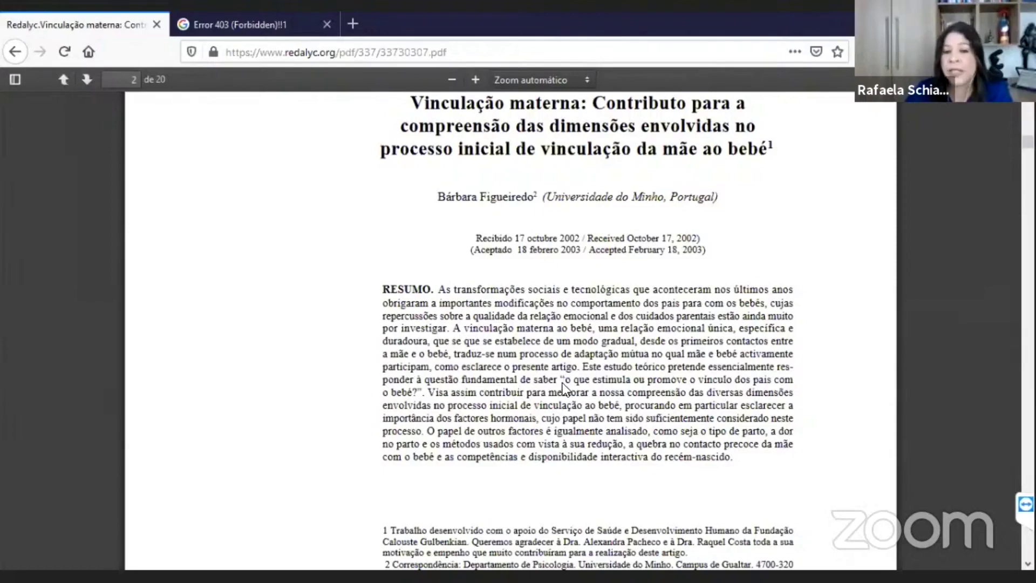
{"action": "scroll", "coordinate": [563, 387], "scroll_direction": "down", "scroll_amount": 10}
{"action": "scroll", "coordinate": [563, 383], "scroll_direction": "down", "scroll_amount": 10}
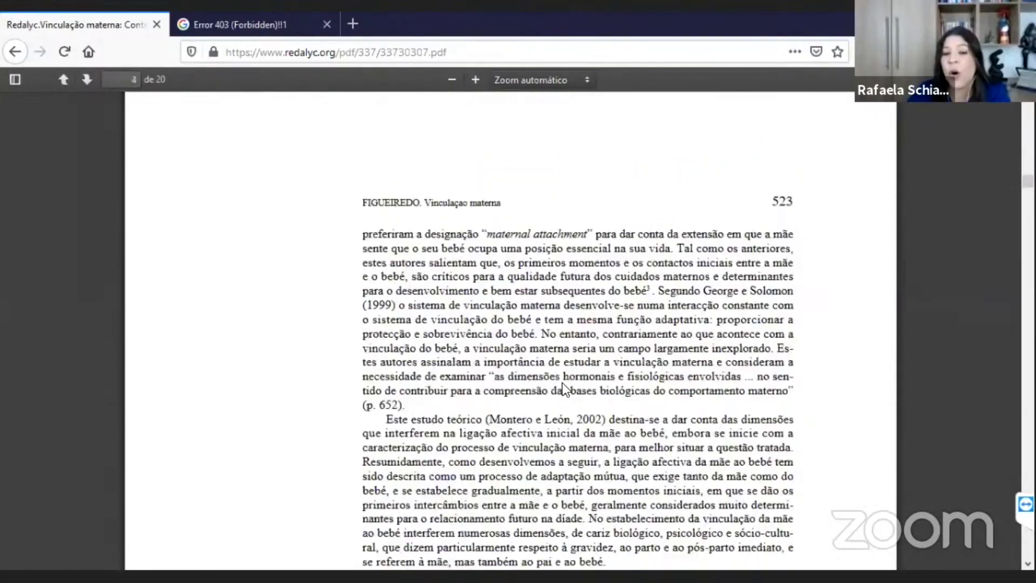
{"action": "scroll", "coordinate": [561, 386], "scroll_direction": "down", "scroll_amount": 15}
{"action": "scroll", "coordinate": [561, 387], "scroll_direction": "down", "scroll_amount": 5}
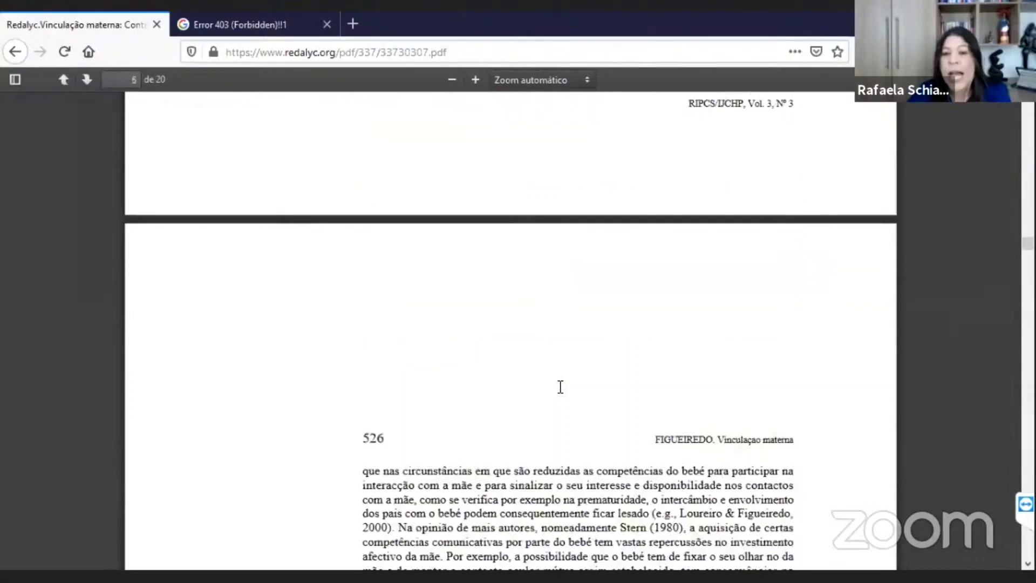
{"action": "scroll", "coordinate": [559, 386], "scroll_direction": "down", "scroll_amount": 8}
{"action": "scroll", "coordinate": [674, 339], "scroll_direction": "up", "scroll_amount": 4}
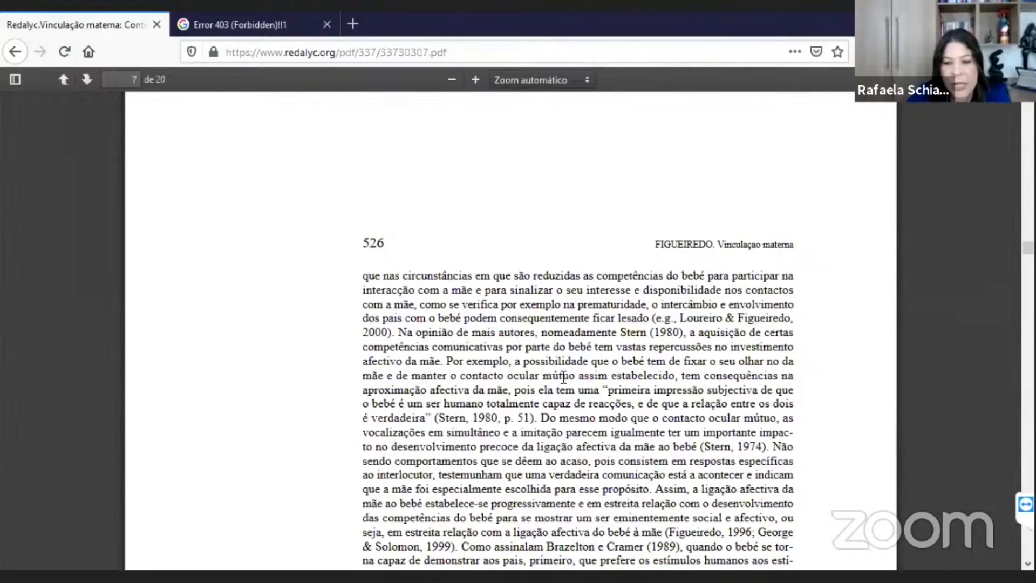
Step: Read page 7 of the article and select the phrase "desenvolvimento precoce da ligação afectiva da mãe ao bebé"
{"action": "scroll", "coordinate": [583, 356], "scroll_direction": "down", "scroll_amount": 2}
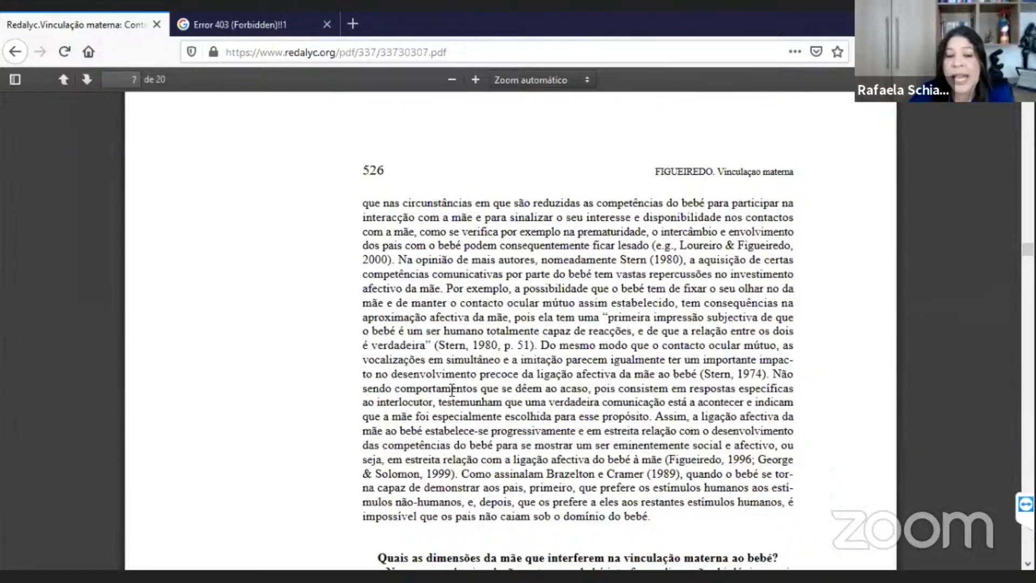
{"action": "left_click_drag", "start_coordinate": [392, 374], "coordinate": [617, 374]}
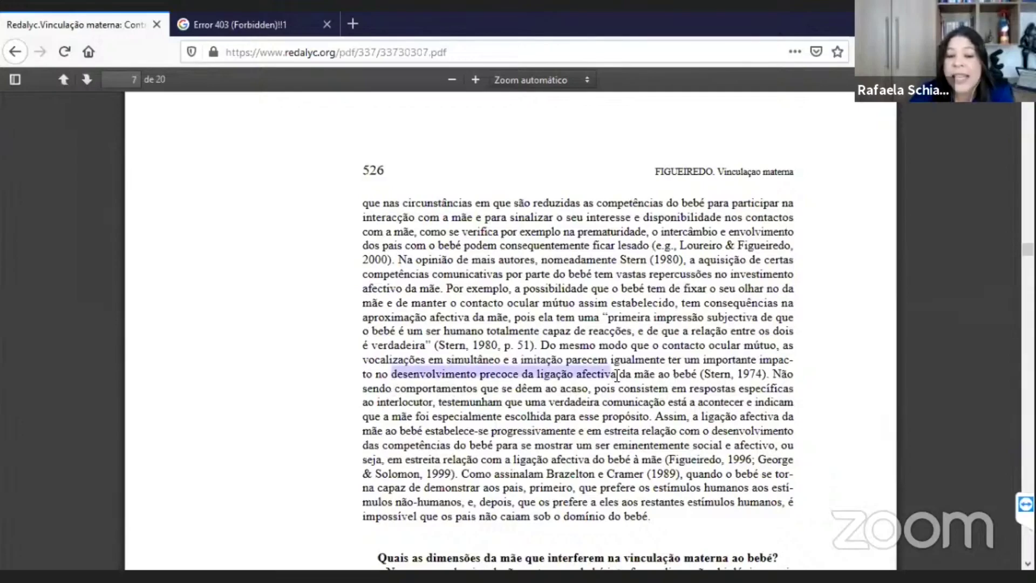
{"action": "left_click_drag", "start_coordinate": [696, 372], "coordinate": [697, 373]}
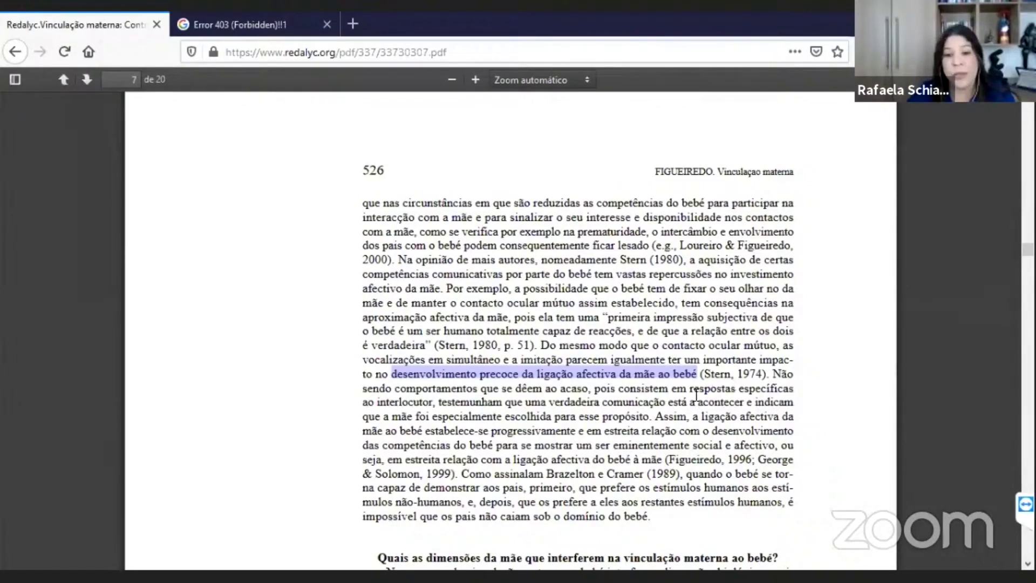
Step: Skim pages 8 to 10 of the article for the passages on postpartum hormones, breastfeeding and the "hormona do apego"
{"action": "scroll", "coordinate": [696, 397], "scroll_direction": "down", "scroll_amount": 15}
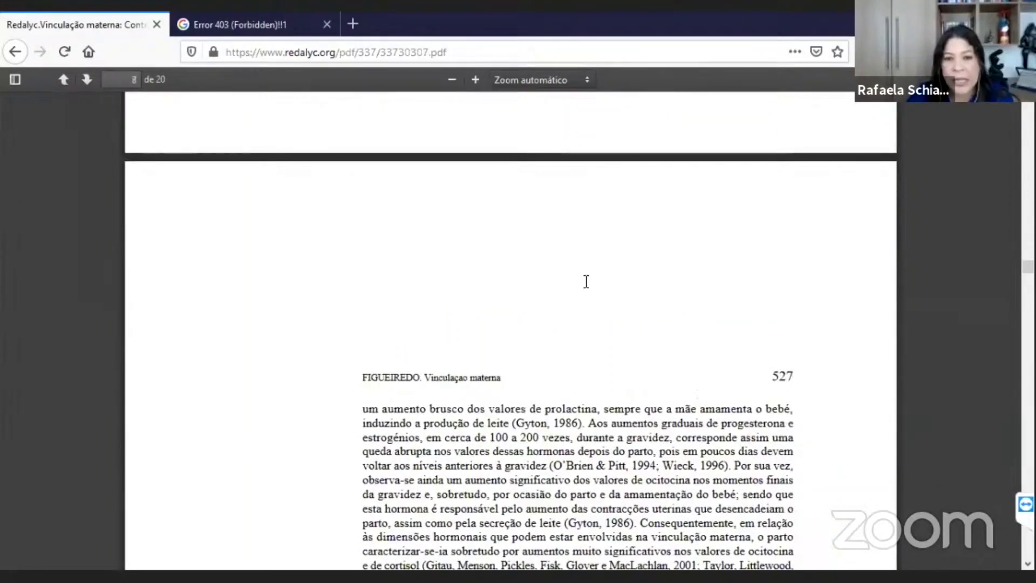
{"action": "scroll", "coordinate": [585, 282], "scroll_direction": "down", "scroll_amount": 5}
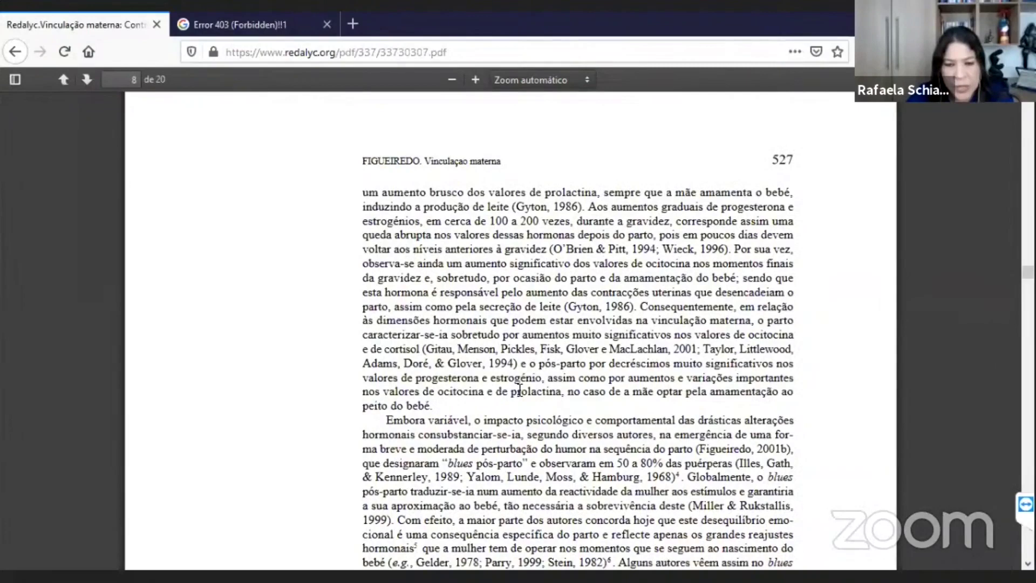
{"action": "scroll", "coordinate": [519, 391], "scroll_direction": "down", "scroll_amount": 12}
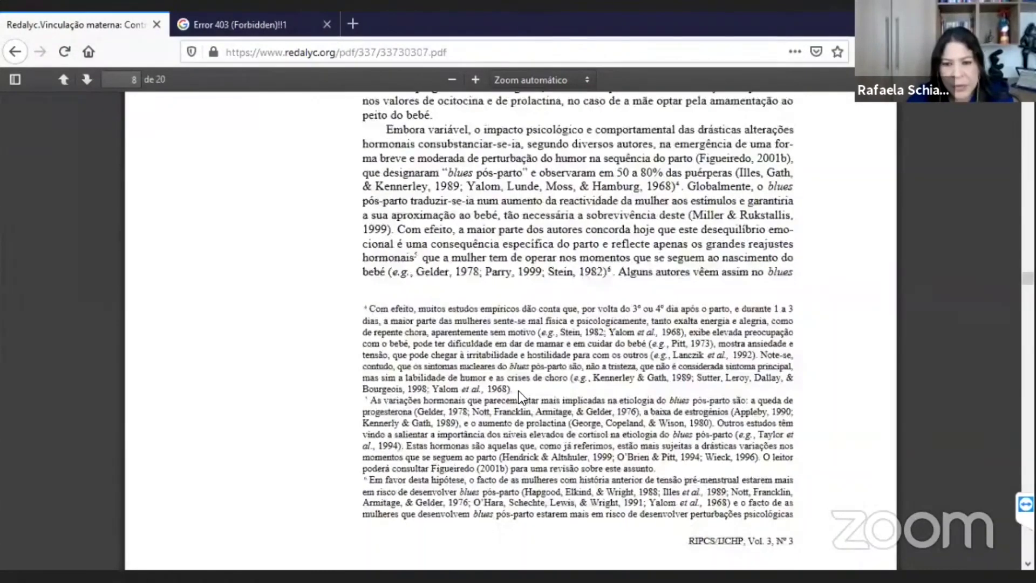
{"action": "scroll", "coordinate": [520, 390], "scroll_direction": "down", "scroll_amount": 9}
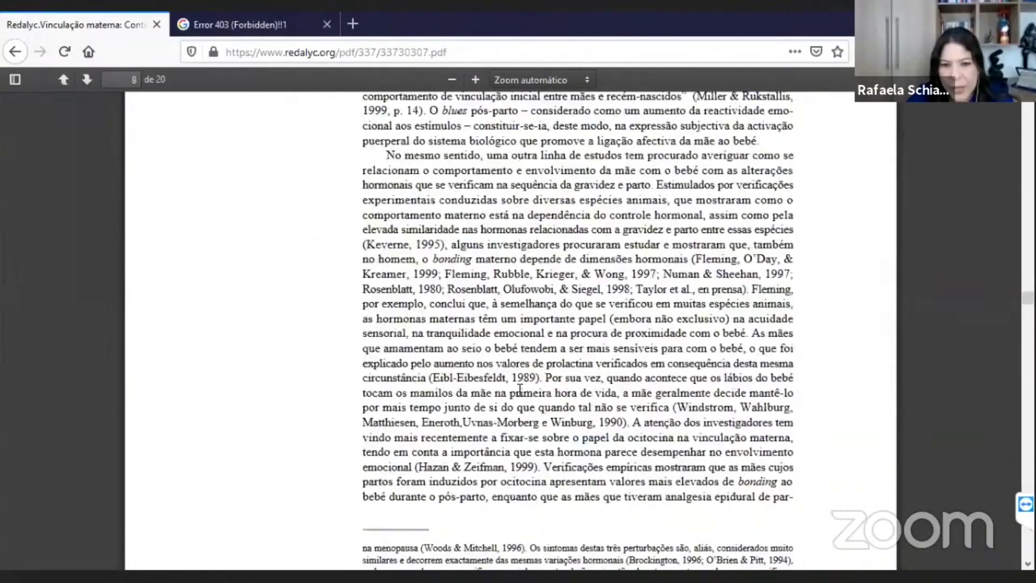
{"action": "scroll", "coordinate": [532, 316], "scroll_direction": "down", "scroll_amount": 4}
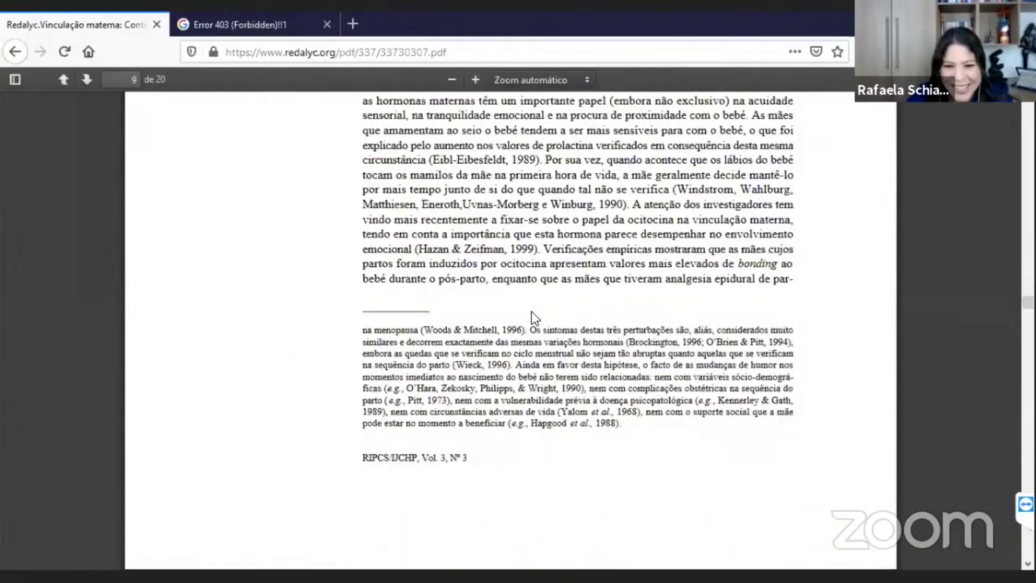
{"action": "scroll", "coordinate": [533, 312], "scroll_direction": "down", "scroll_amount": 8}
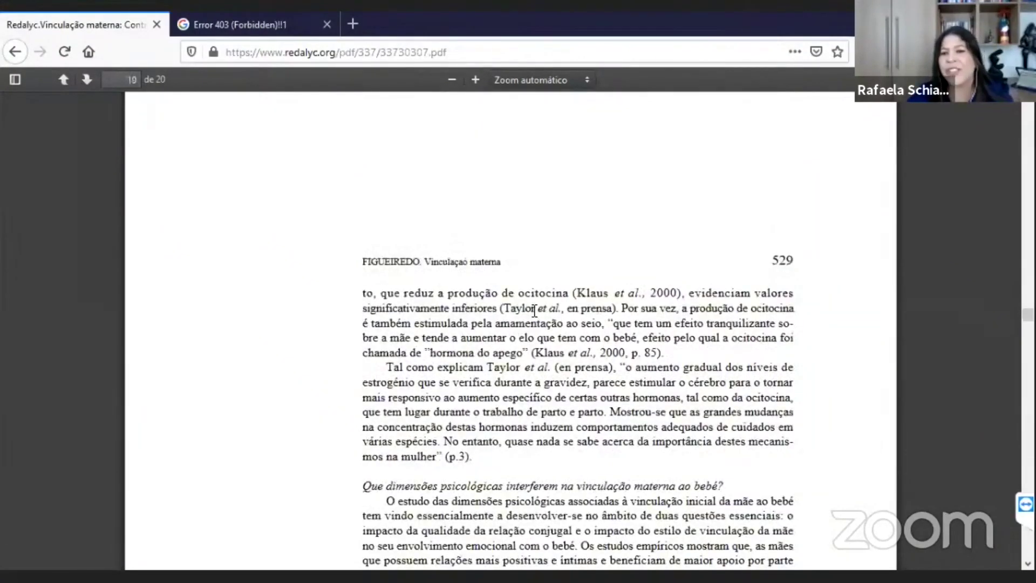
{"action": "scroll", "coordinate": [535, 311], "scroll_direction": "down", "scroll_amount": 1}
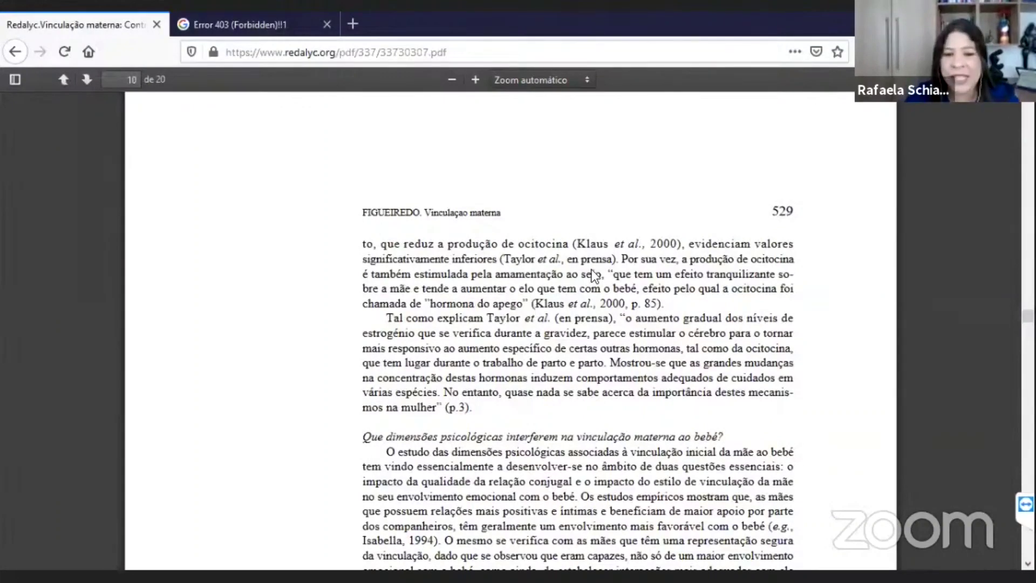
Step: Reread the passage on epidural analgesia and oxytocin that runs from the end of page 9 onto page 10
{"action": "scroll", "coordinate": [415, 262], "scroll_direction": "up", "scroll_amount": 1}
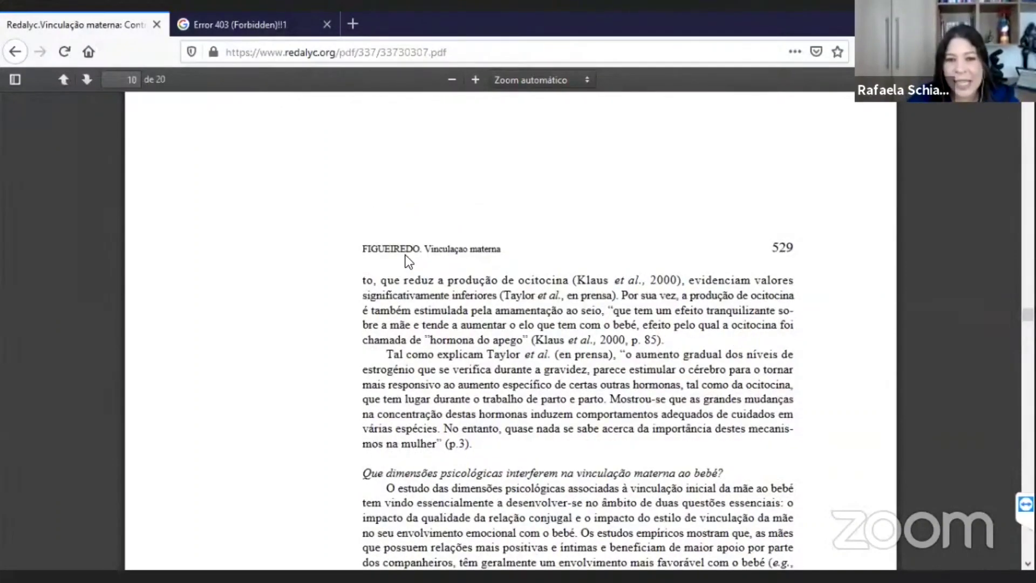
{"action": "scroll", "coordinate": [408, 262], "scroll_direction": "up", "scroll_amount": 5}
{"action": "scroll", "coordinate": [405, 255], "scroll_direction": "up", "scroll_amount": 6}
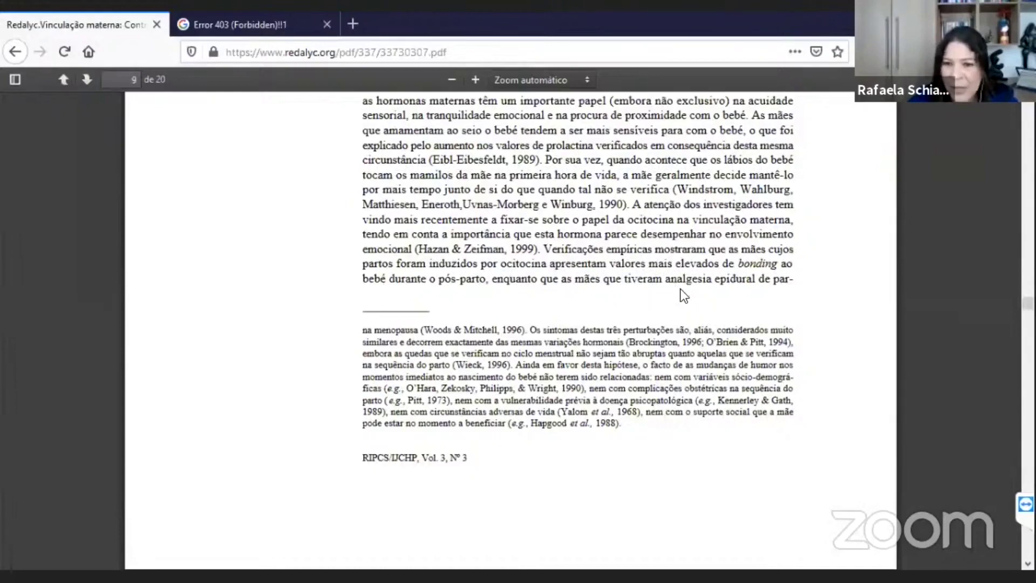
{"action": "scroll", "coordinate": [684, 296], "scroll_direction": "down", "scroll_amount": 5}
{"action": "scroll", "coordinate": [685, 296], "scroll_direction": "down", "scroll_amount": 4}
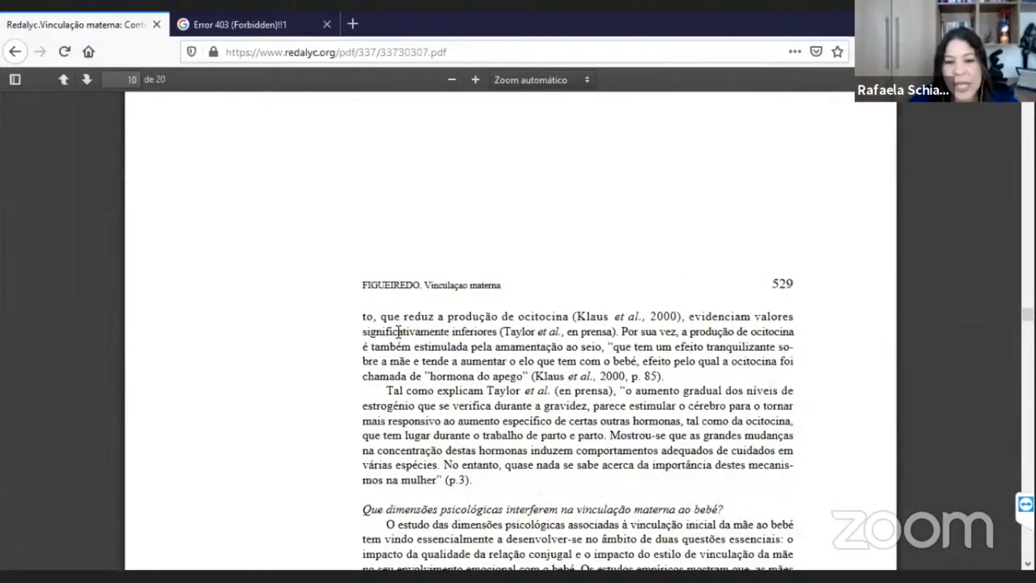
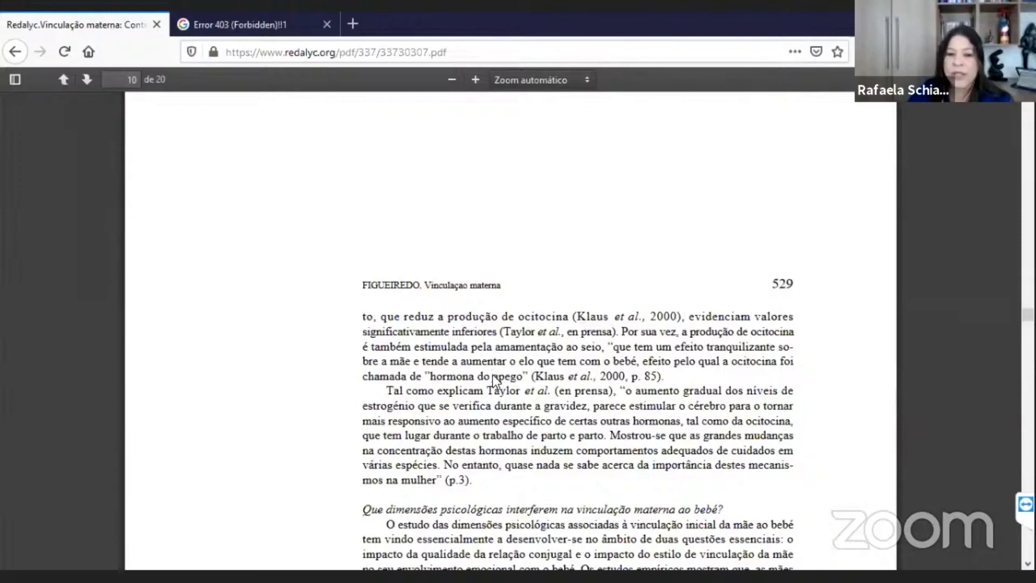
Step: Find the 2000 book "Vínculo: Construindo as bases para um apego seguro e para a independência" in the references on page 17 and select its title
{"action": "scroll", "coordinate": [493, 374], "scroll_direction": "down", "scroll_amount": 20}
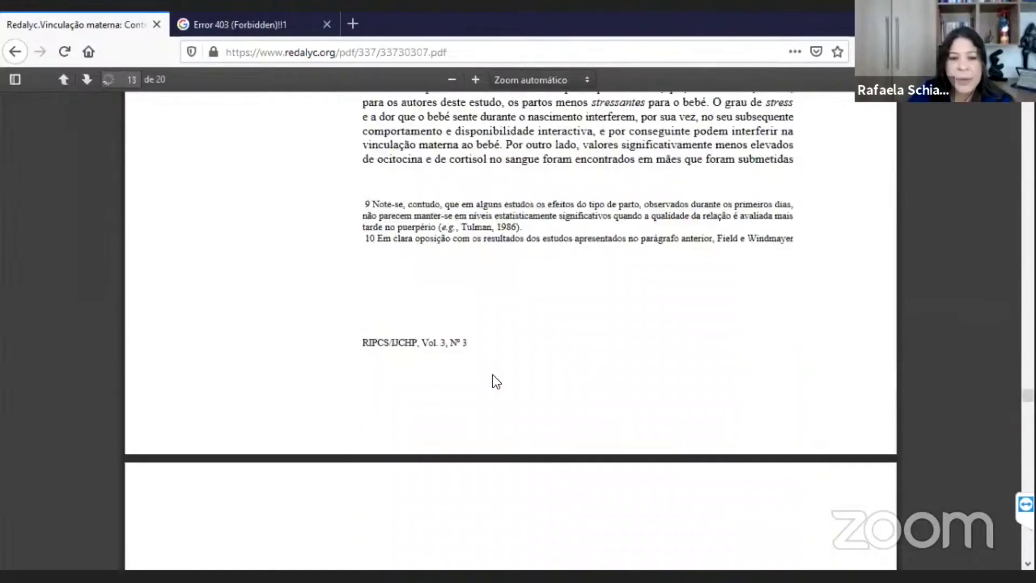
{"action": "scroll", "coordinate": [493, 375], "scroll_direction": "down", "scroll_amount": 15}
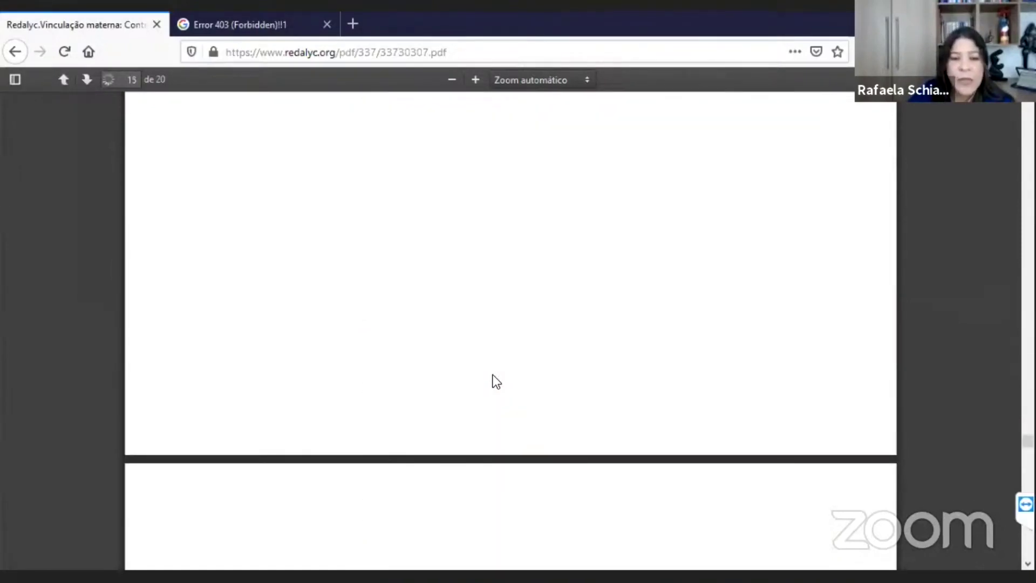
{"action": "scroll", "coordinate": [493, 381], "scroll_direction": "down", "scroll_amount": 15}
{"action": "scroll", "coordinate": [493, 374], "scroll_direction": "up", "scroll_amount": 6}
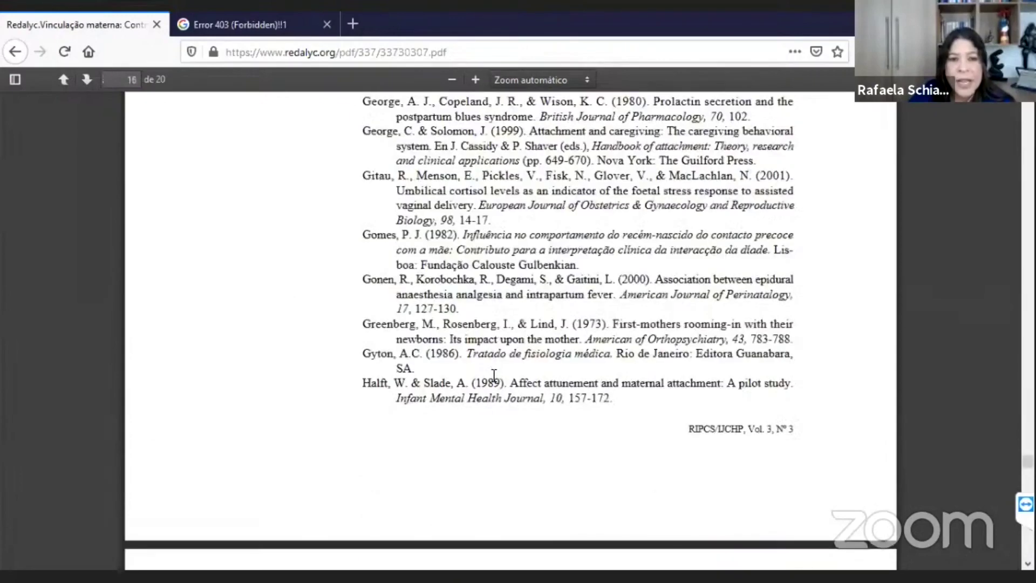
{"action": "scroll", "coordinate": [493, 375], "scroll_direction": "up", "scroll_amount": 4}
{"action": "scroll", "coordinate": [494, 374], "scroll_direction": "down", "scroll_amount": 10}
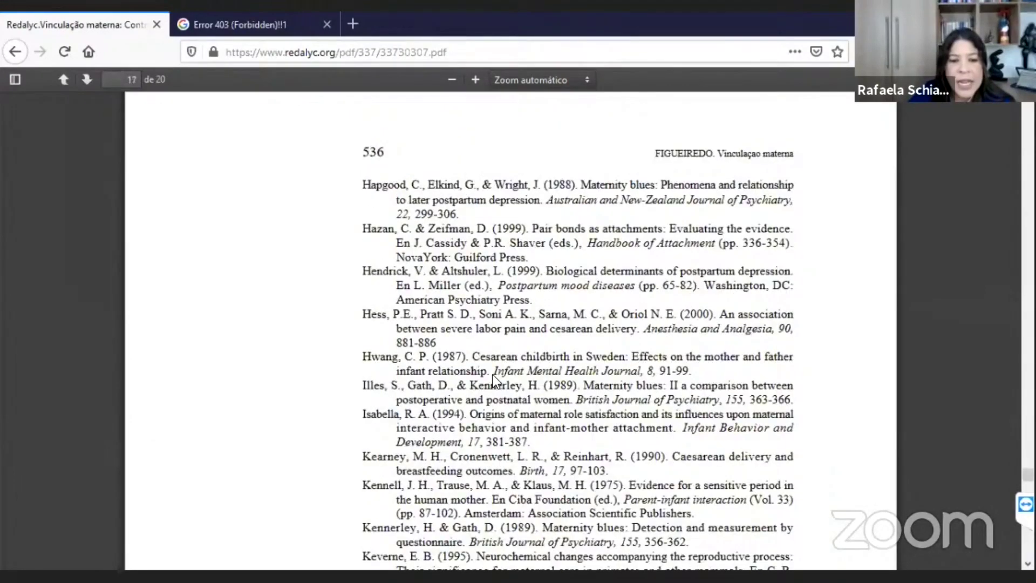
{"action": "scroll", "coordinate": [493, 375], "scroll_direction": "down", "scroll_amount": 3}
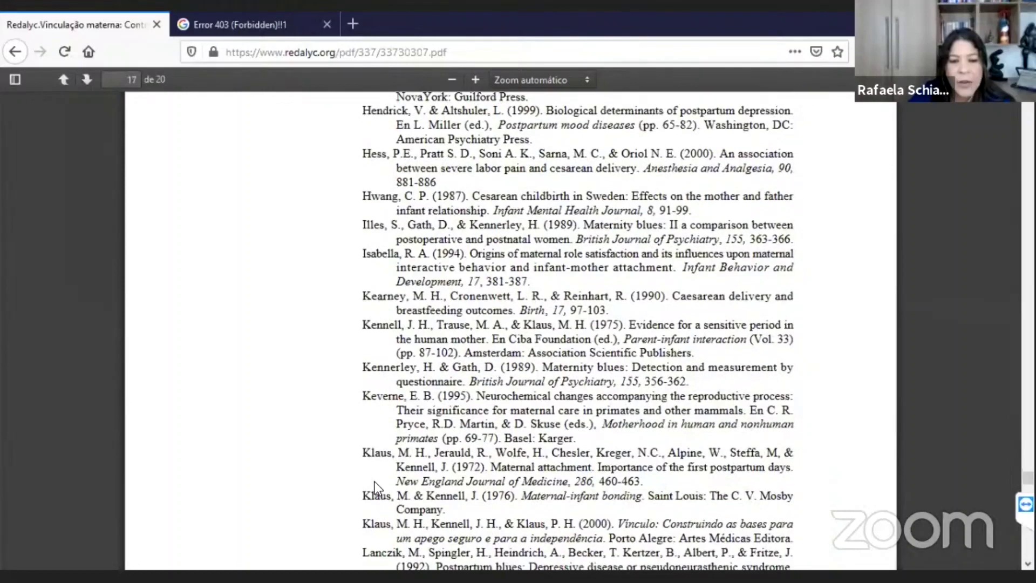
{"action": "scroll", "coordinate": [375, 482], "scroll_direction": "down", "scroll_amount": 2}
{"action": "scroll", "coordinate": [370, 217], "scroll_direction": "down", "scroll_amount": 8}
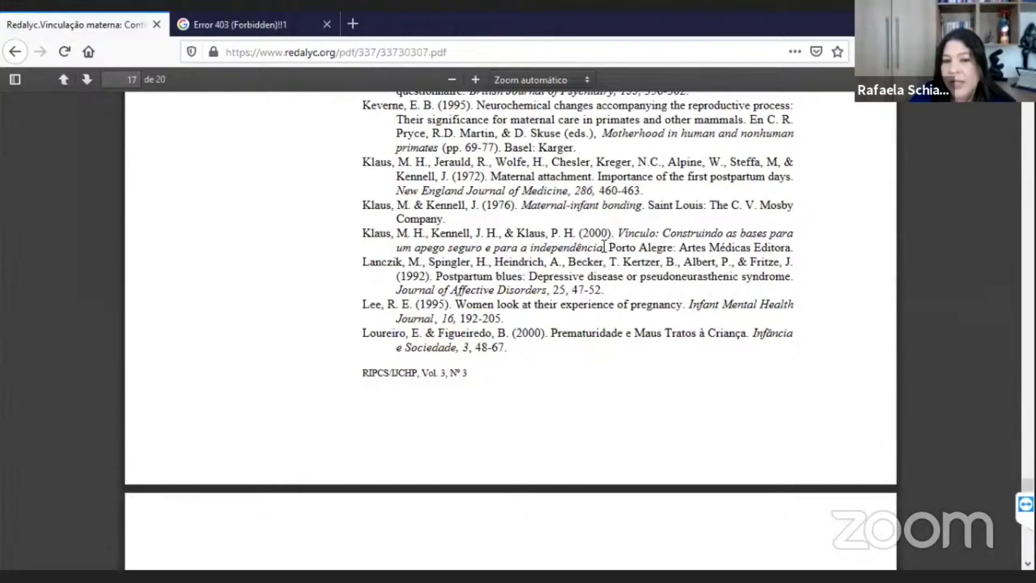
{"action": "left_click_drag", "start_coordinate": [604, 247], "coordinate": [601, 250]}
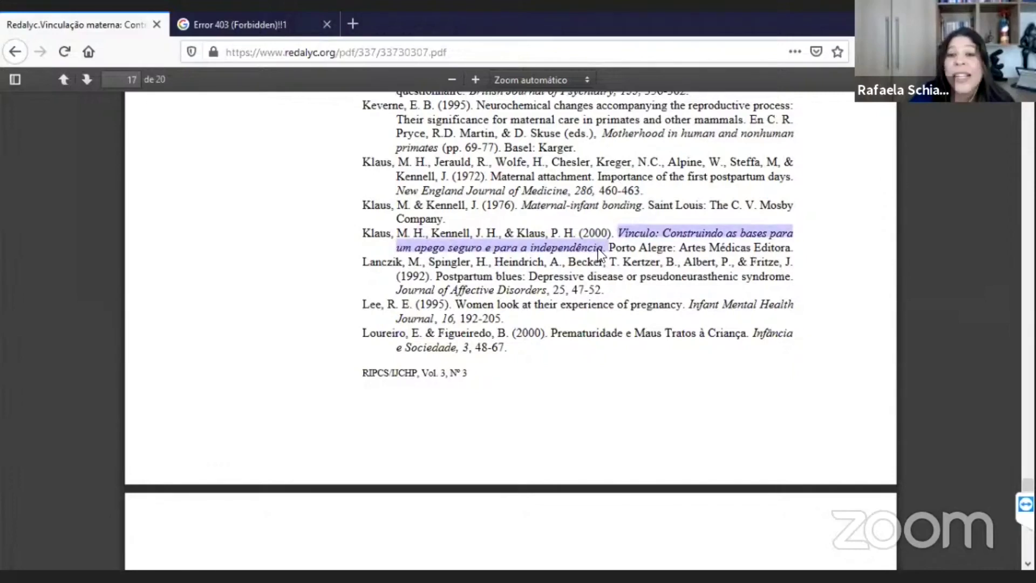
Step: Go back from the references to the section on biological dimensions of maternal bonding on page 7
{"action": "scroll", "coordinate": [599, 249], "scroll_direction": "up", "scroll_amount": 10}
{"action": "scroll", "coordinate": [597, 250], "scroll_direction": "up", "scroll_amount": 15}
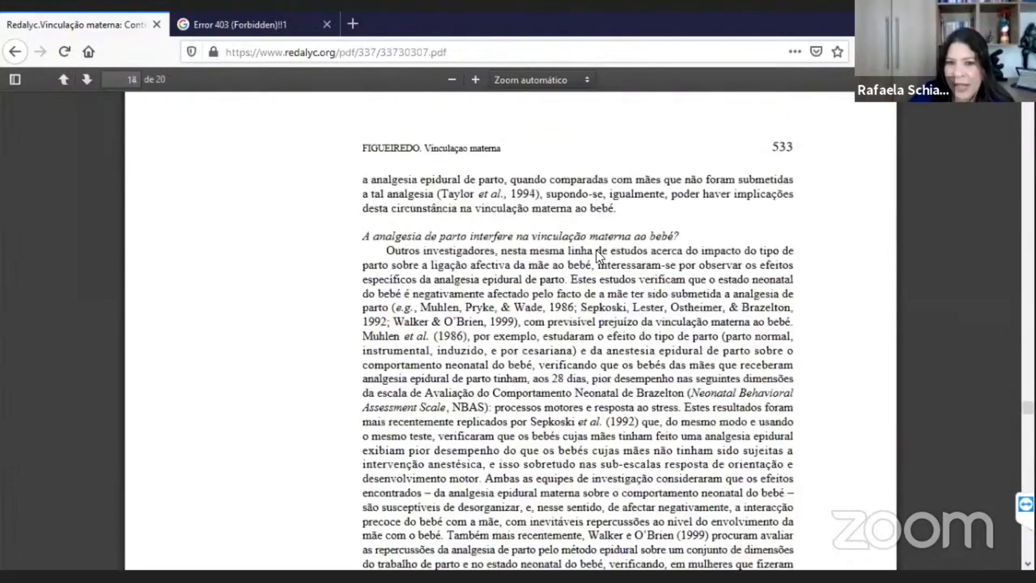
{"action": "scroll", "coordinate": [597, 250], "scroll_direction": "up", "scroll_amount": 20}
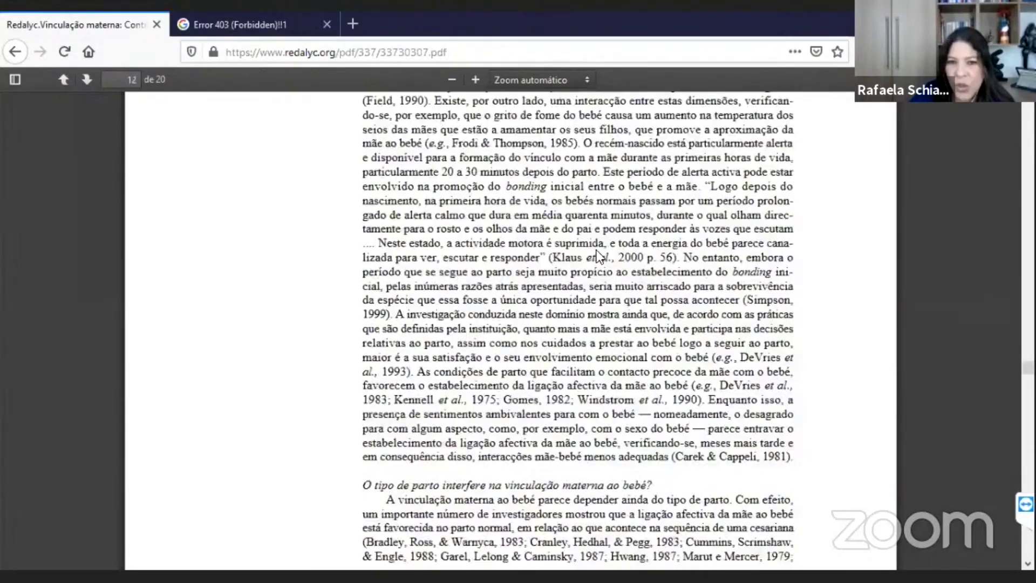
{"action": "scroll", "coordinate": [597, 250], "scroll_direction": "up", "scroll_amount": 15}
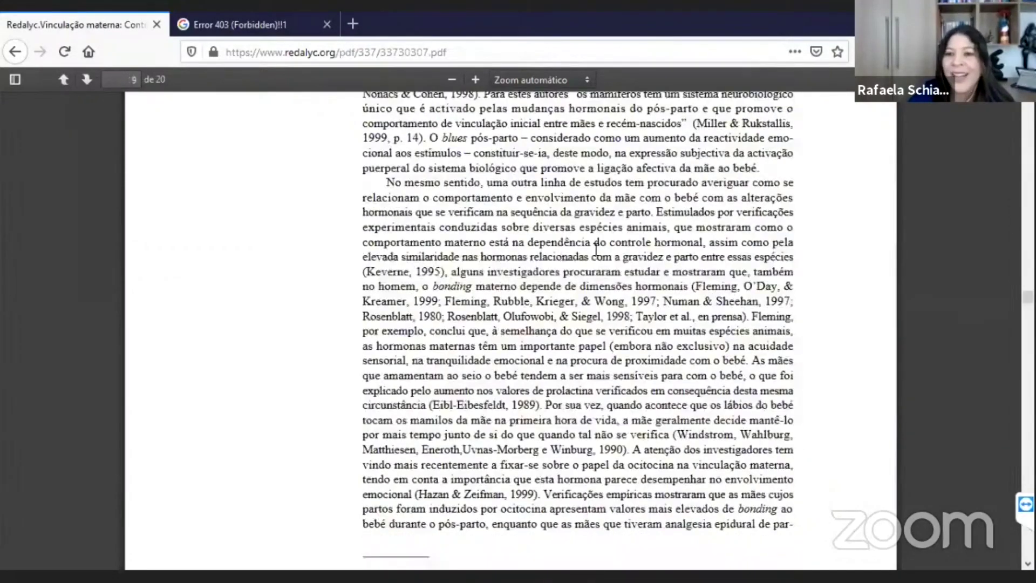
{"action": "scroll", "coordinate": [597, 250], "scroll_direction": "up", "scroll_amount": 5}
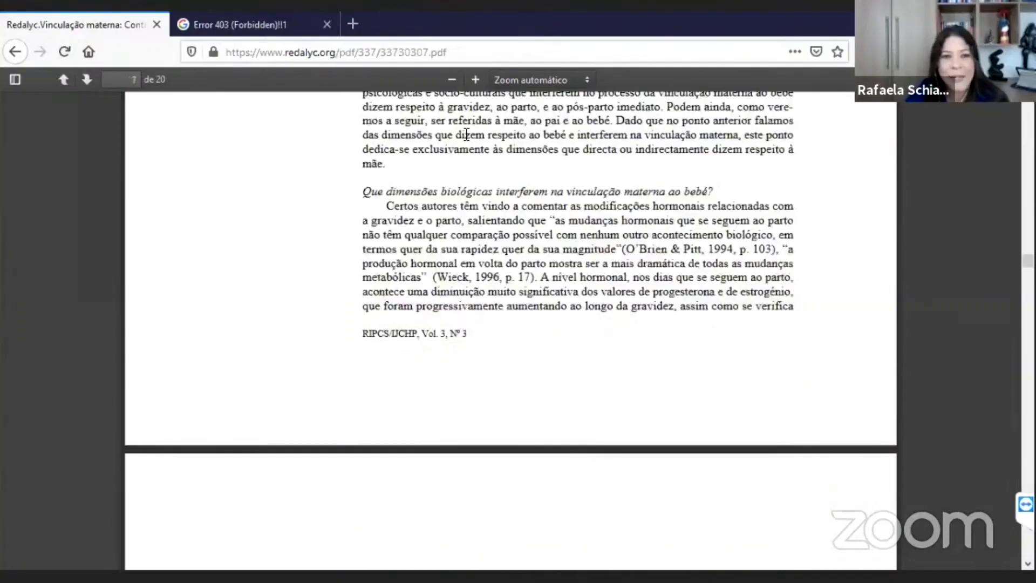